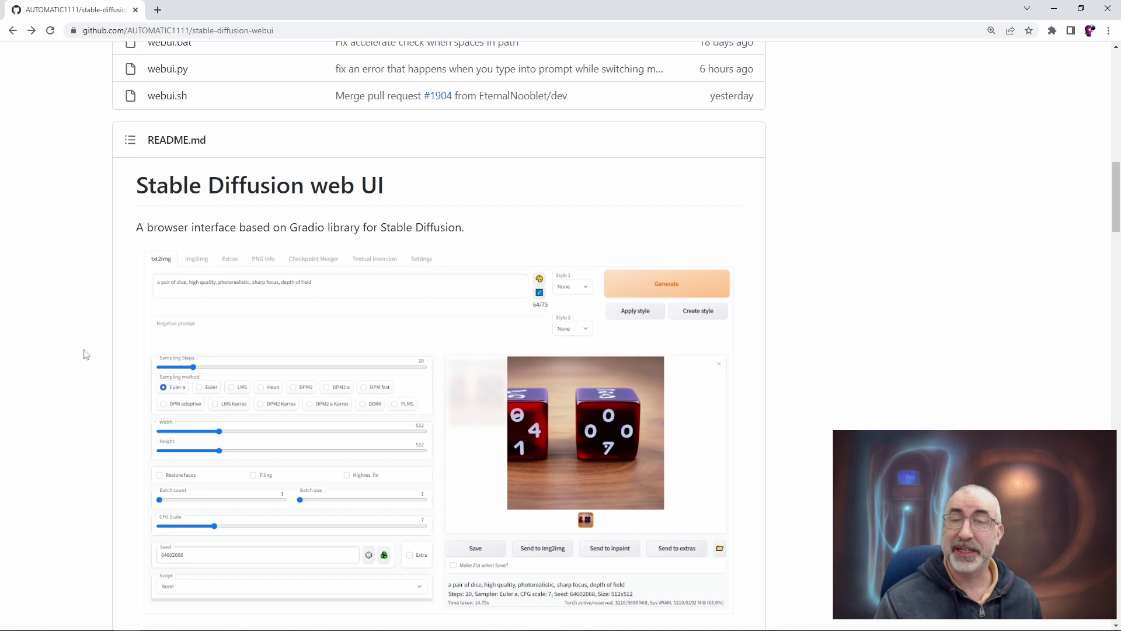
# Scroll to the README's Automatic Installation on Windows section and highlight its heading.
pyautogui.scroll(5, 92, 350)
pyautogui.scroll(5, 91, 350)
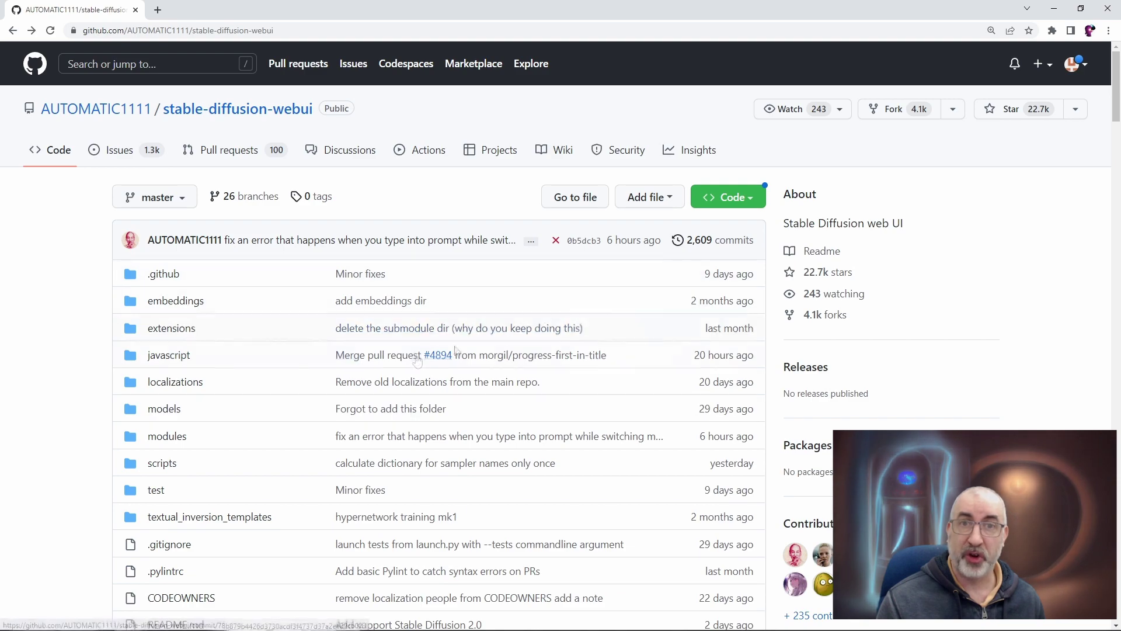
pyautogui.scroll(-20, 413, 359)
pyautogui.scroll(-20, 413, 358)
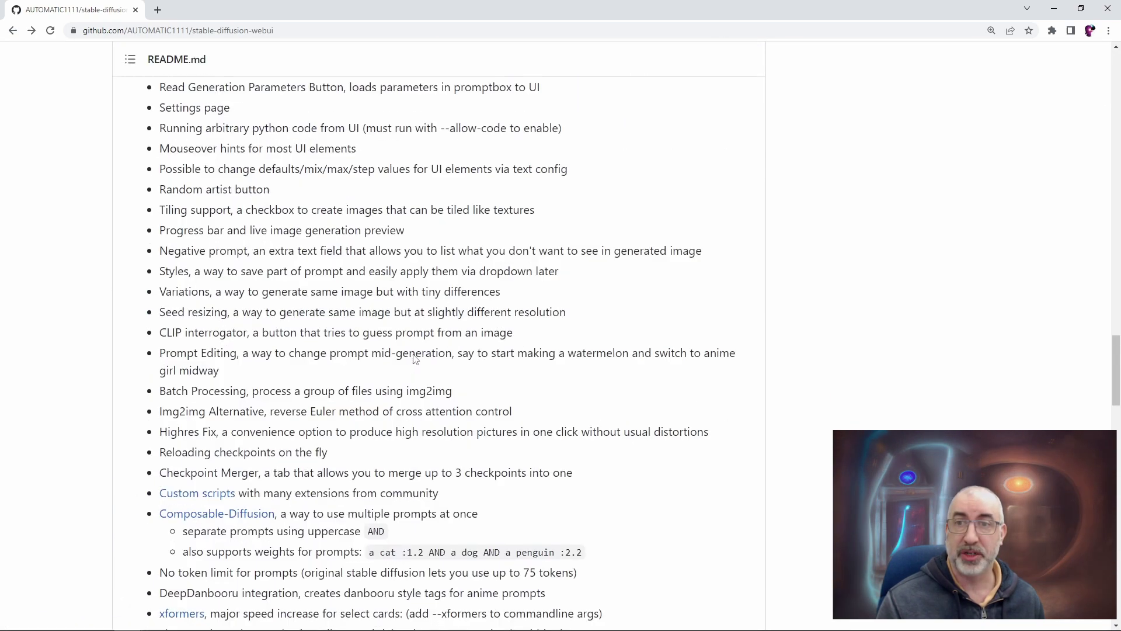
pyautogui.scroll(-1, 265, 216)
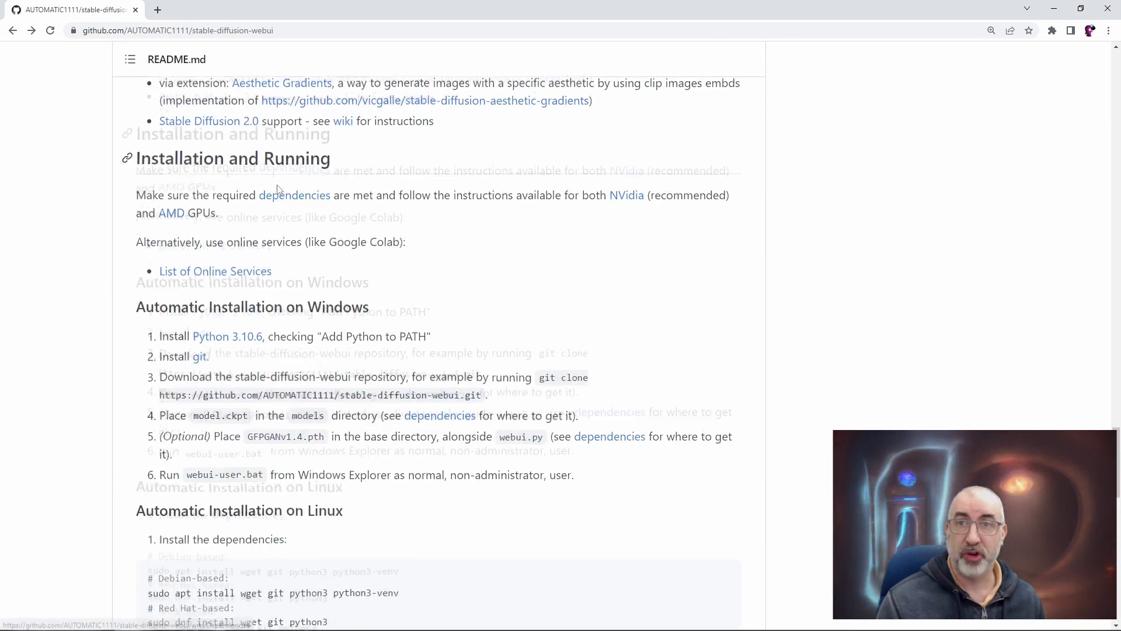
pyautogui.scroll(-1, 174, 276)
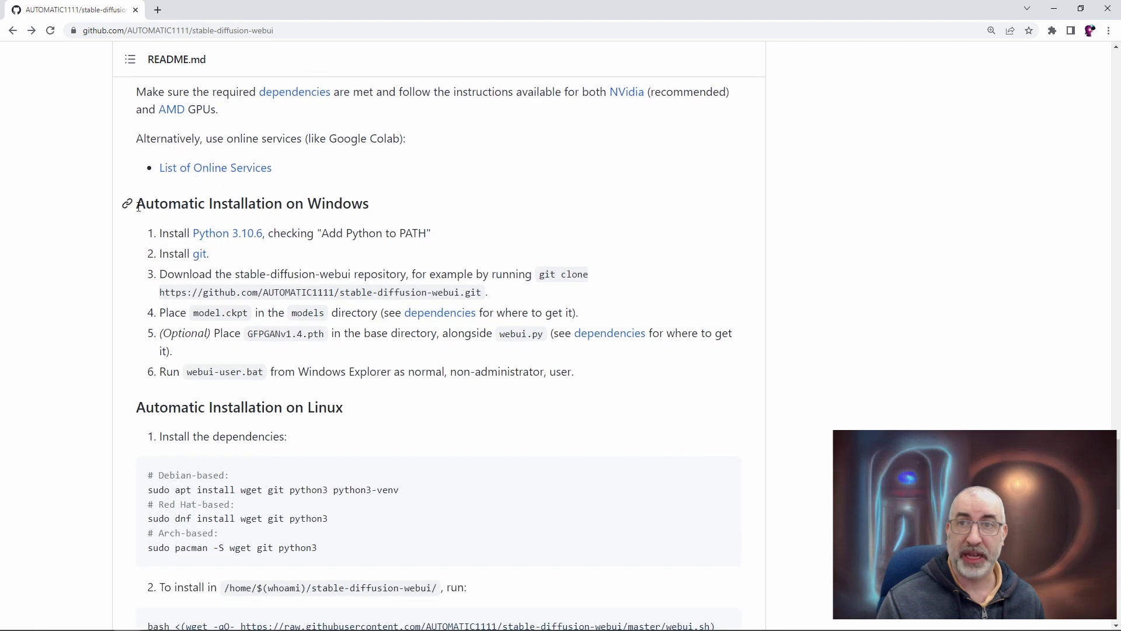
pyautogui.moveTo(138, 206); pyautogui.dragTo(360, 208)
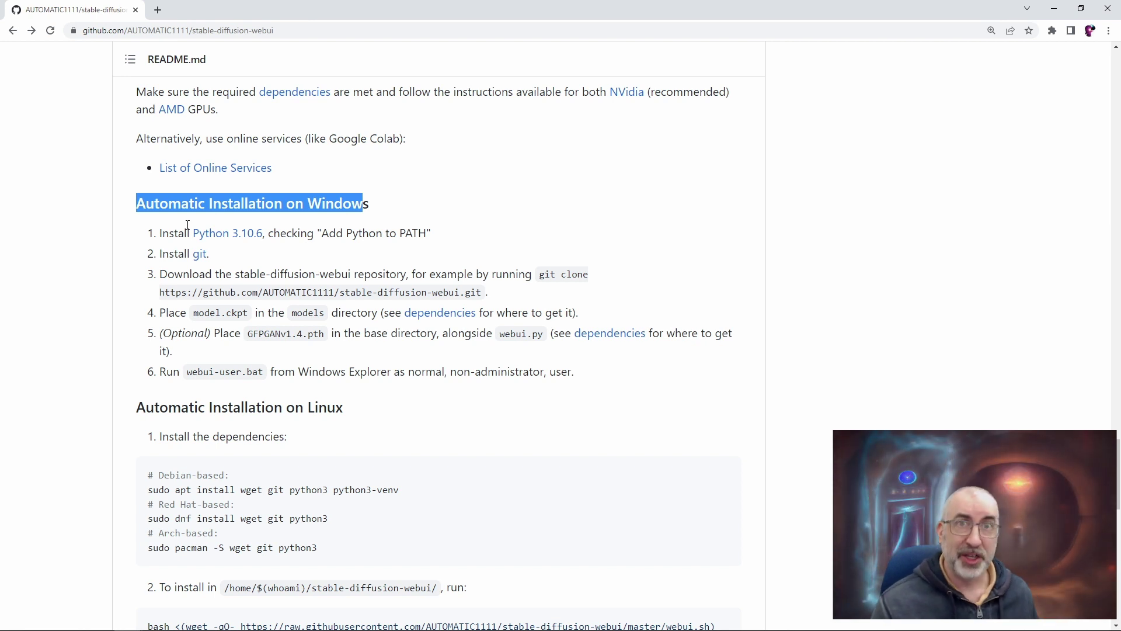
pyautogui.click(396, 389)
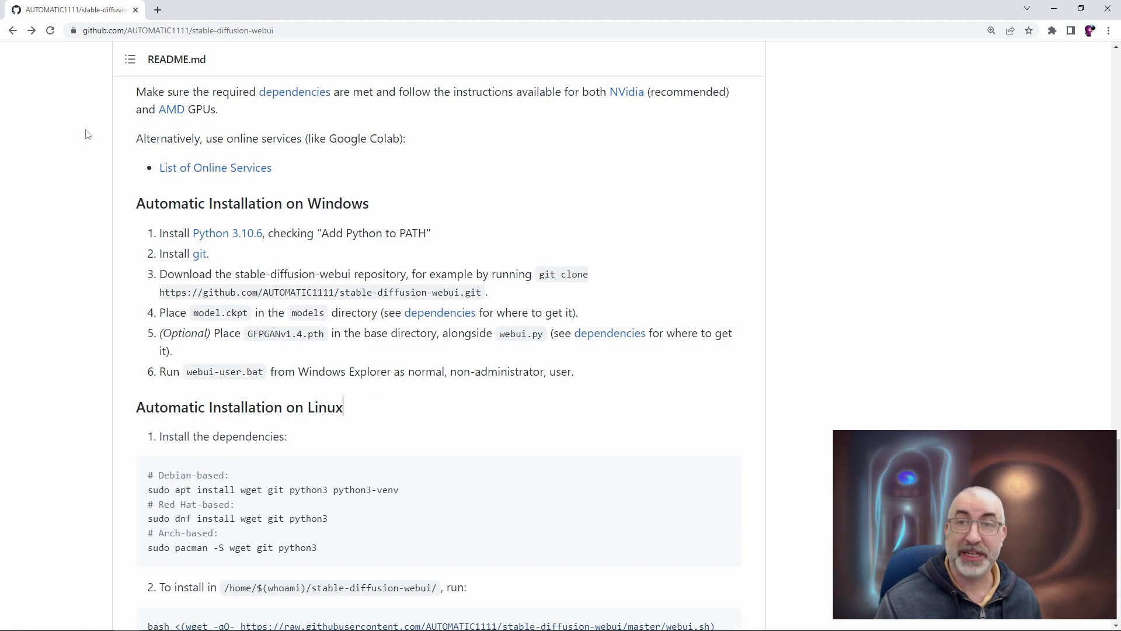
# Highlight the 'Add Python to PATH' instruction and follow the Python 3.10.6 link.
pyautogui.scroll(-1, 230, 240)
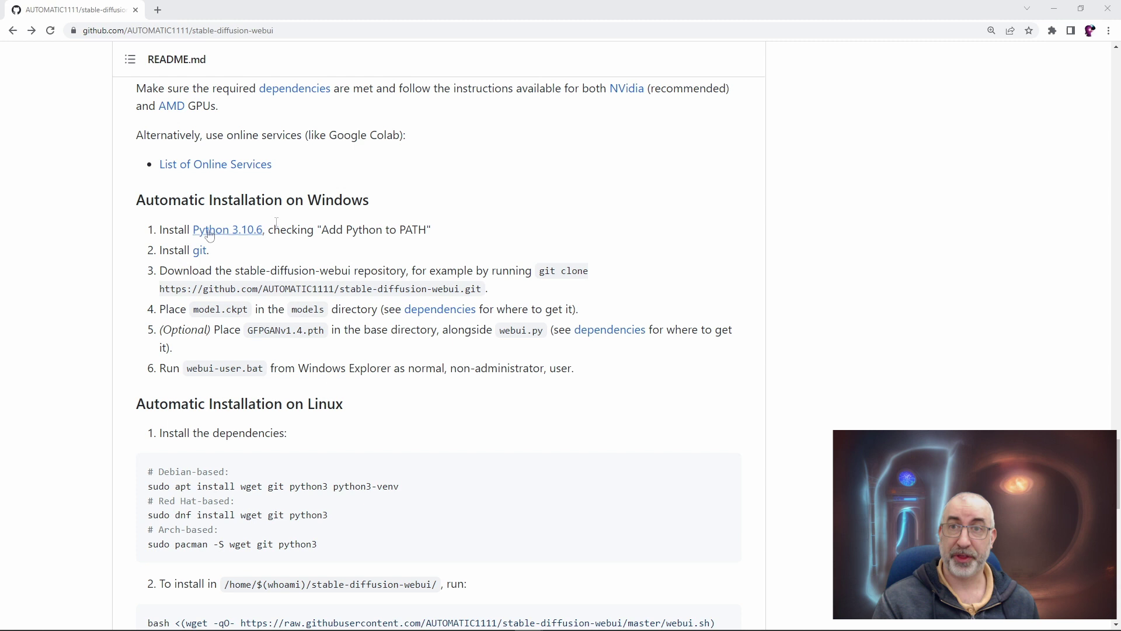
pyautogui.moveTo(322, 231); pyautogui.dragTo(426, 231)
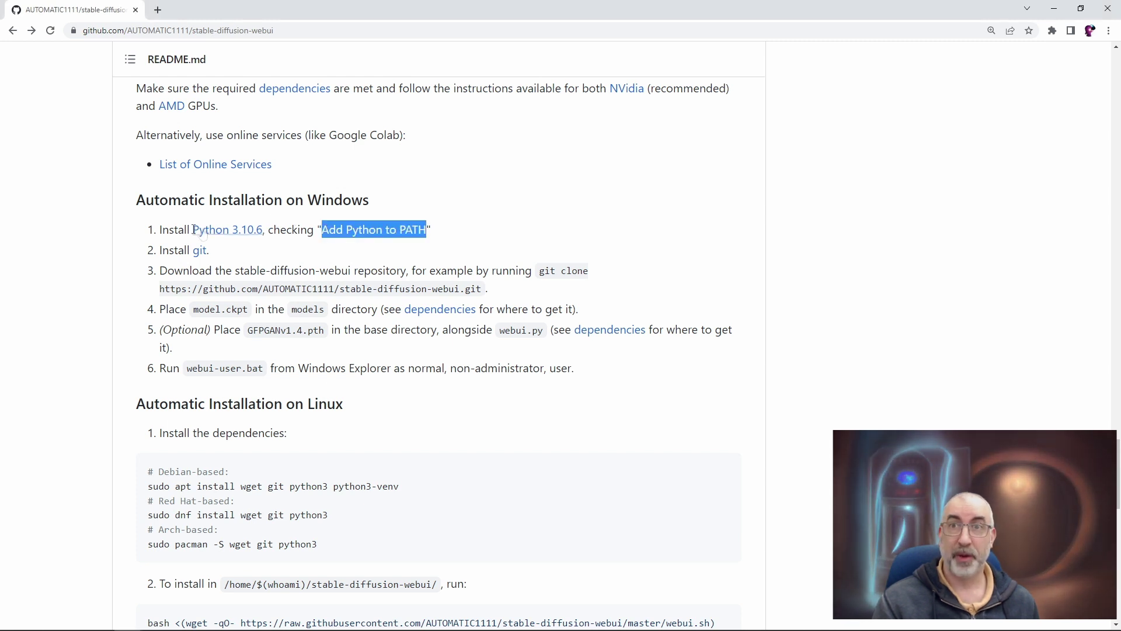
pyautogui.click(255, 232)
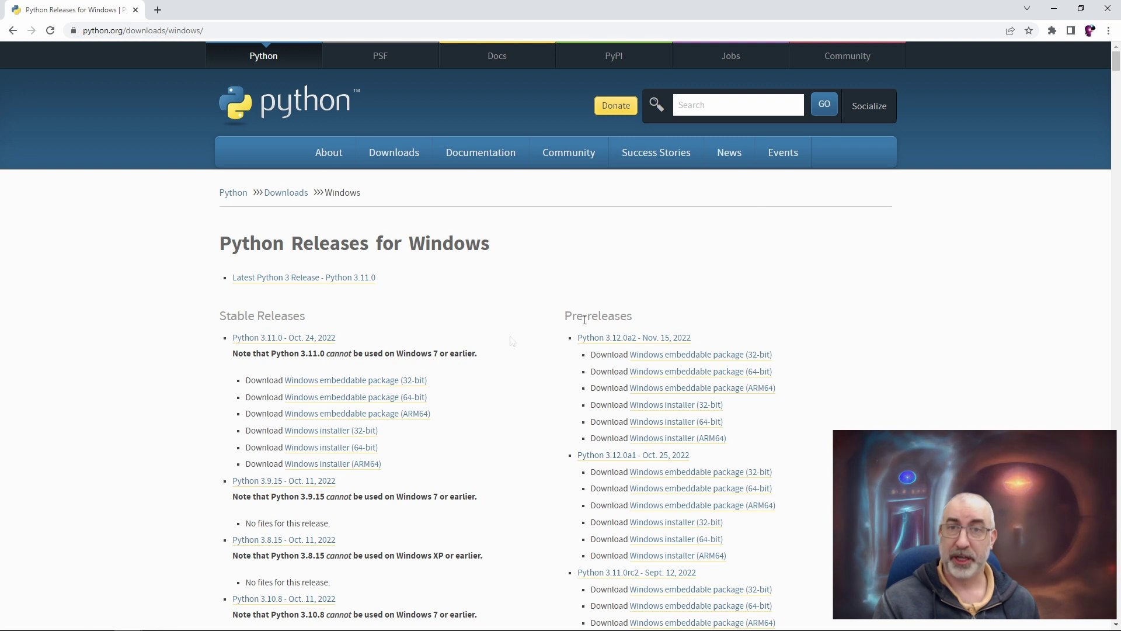
# Download the Python 3.10.6 Windows installer (64-bit) and run it from the download bar.
pyautogui.scroll(-9, 327, 281)
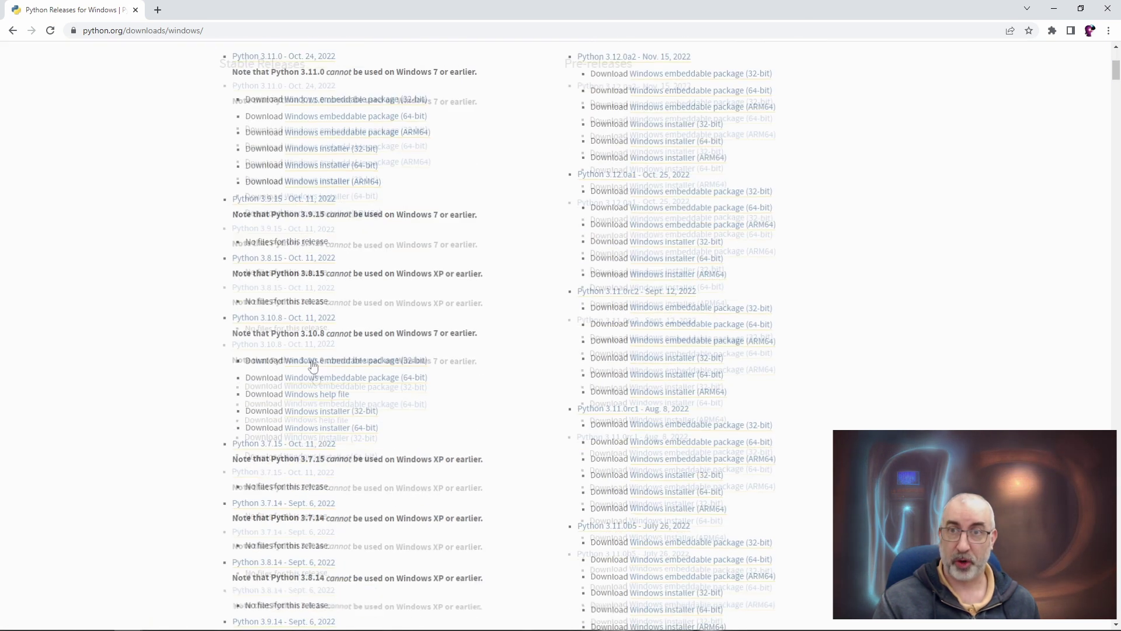
pyautogui.scroll(-2, 311, 315)
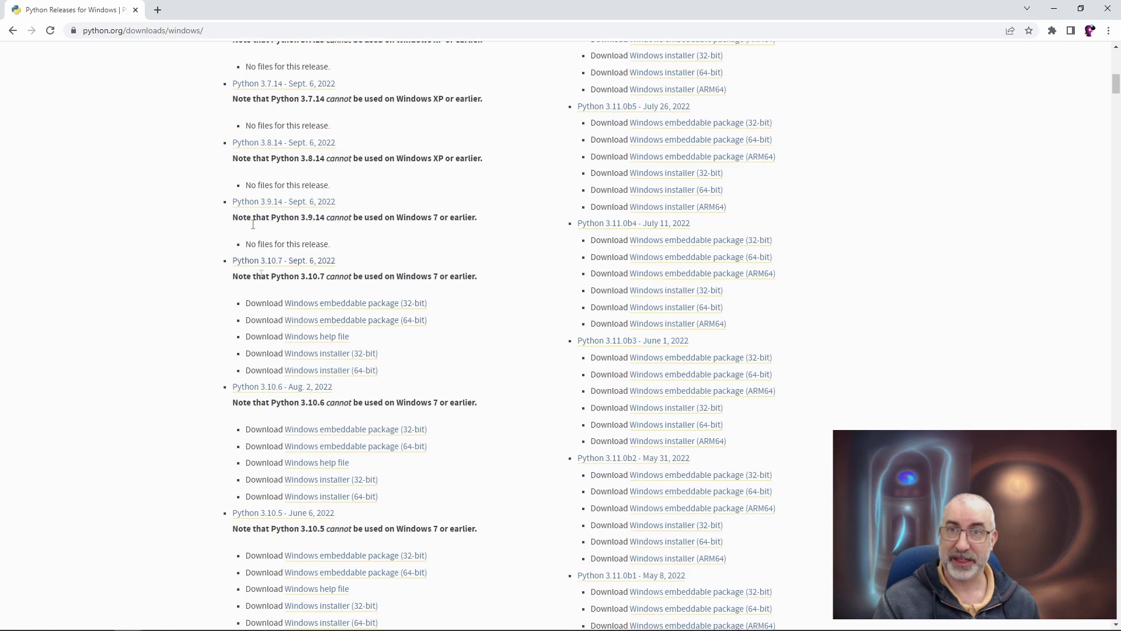
pyautogui.scroll(-1, 310, 351)
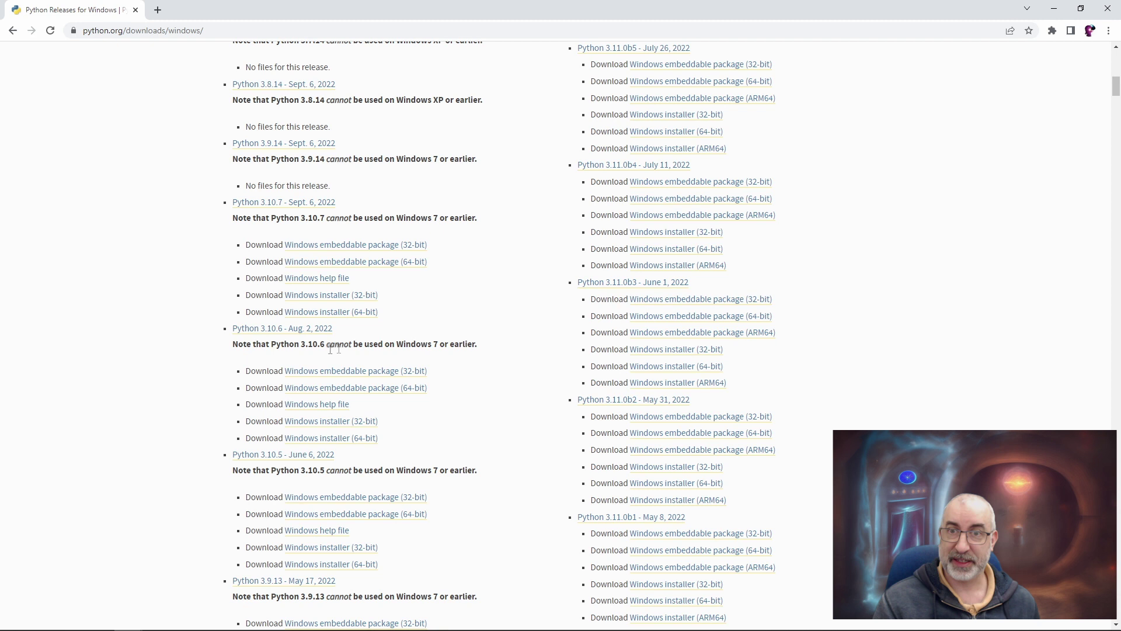
pyautogui.click(326, 442)
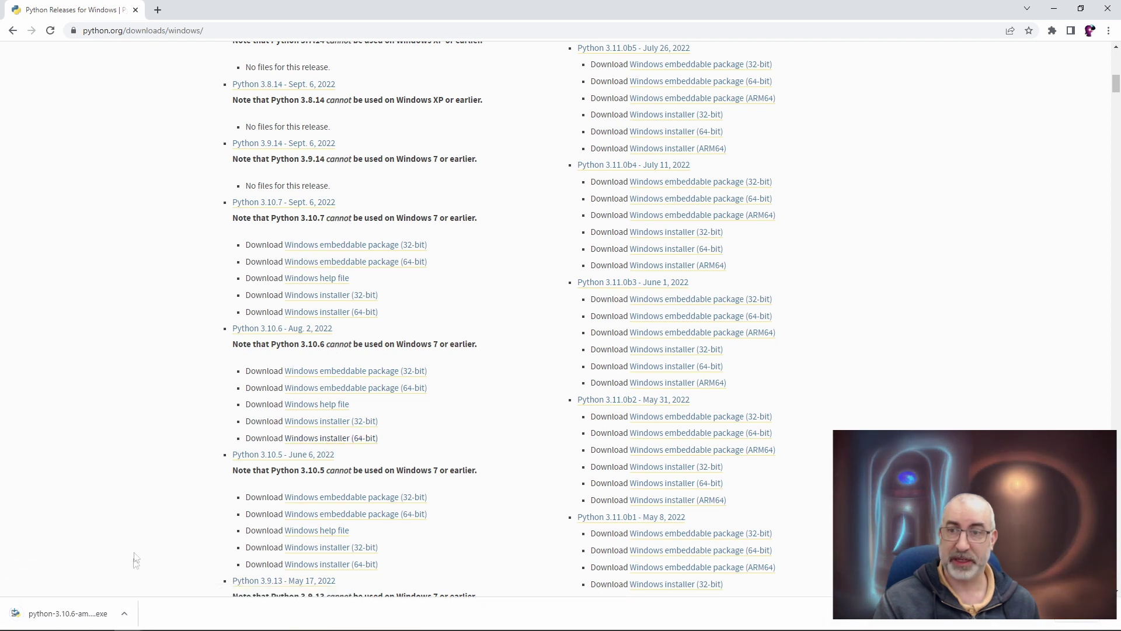
pyautogui.click(82, 616)
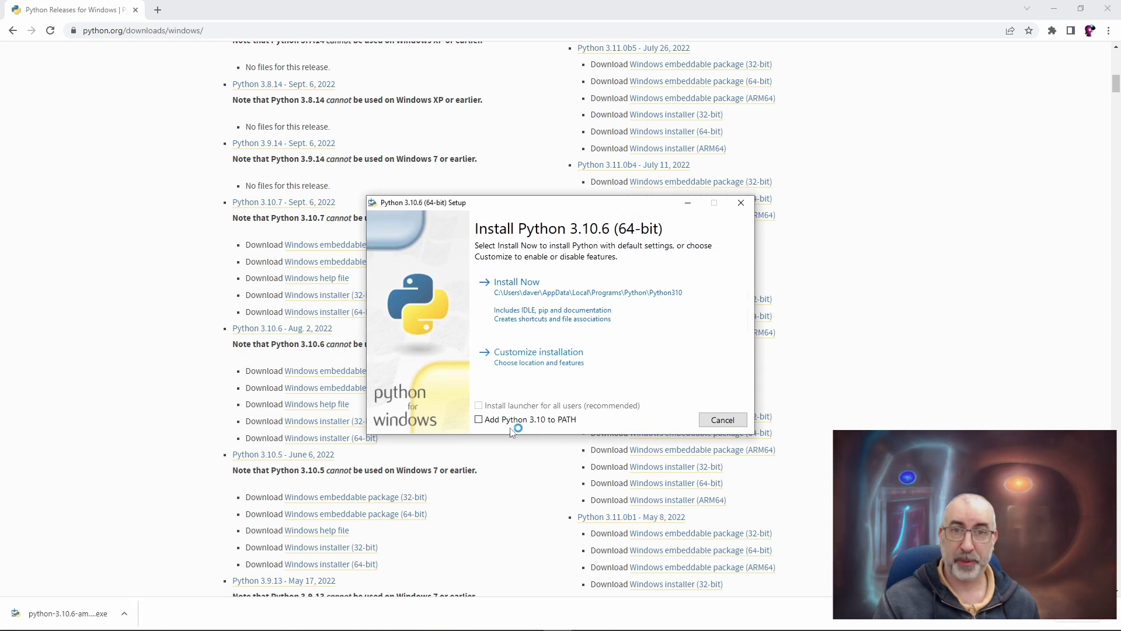
# Install Python 3.10.6 with 'Add Python 3.10 to PATH' ticked, then close the finished installer.
pyautogui.click(479, 419)
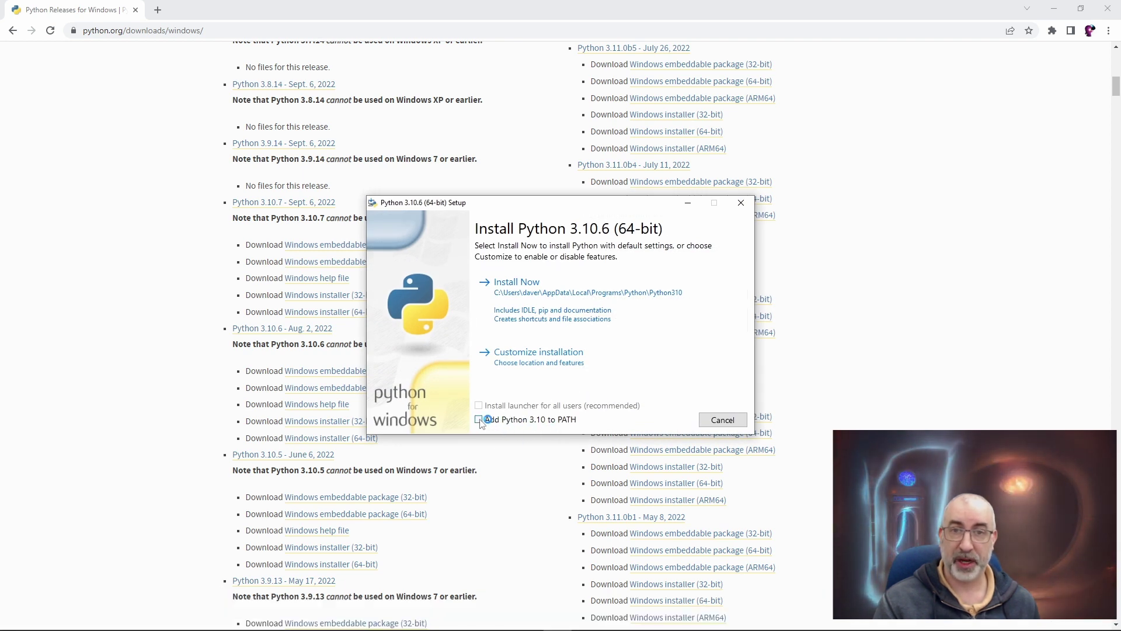
pyautogui.click(513, 290)
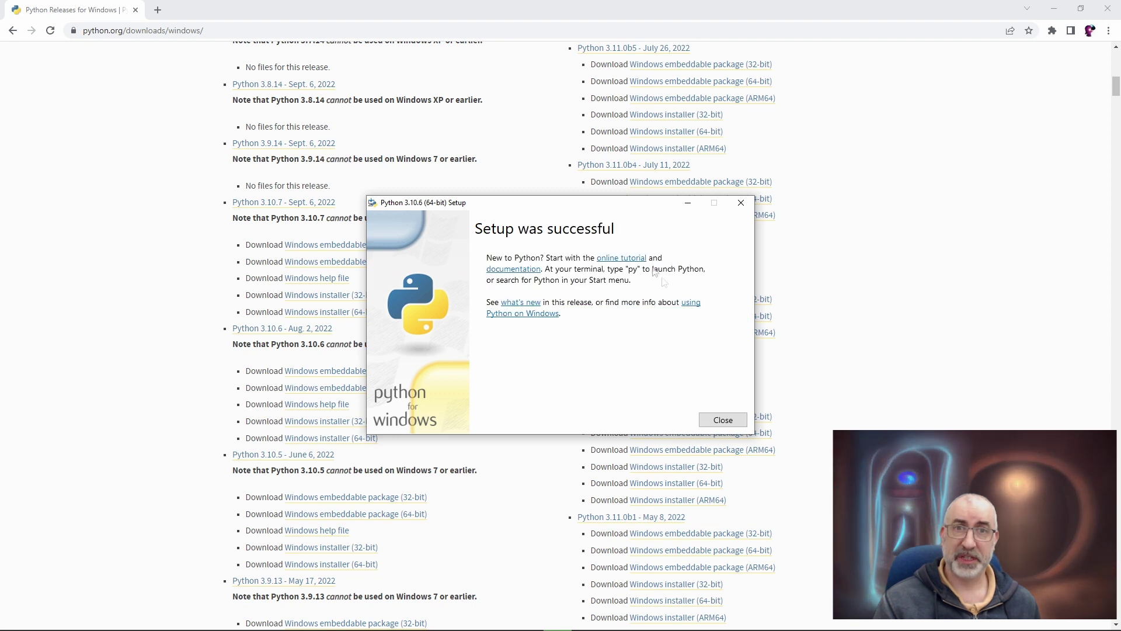
pyautogui.click(722, 420)
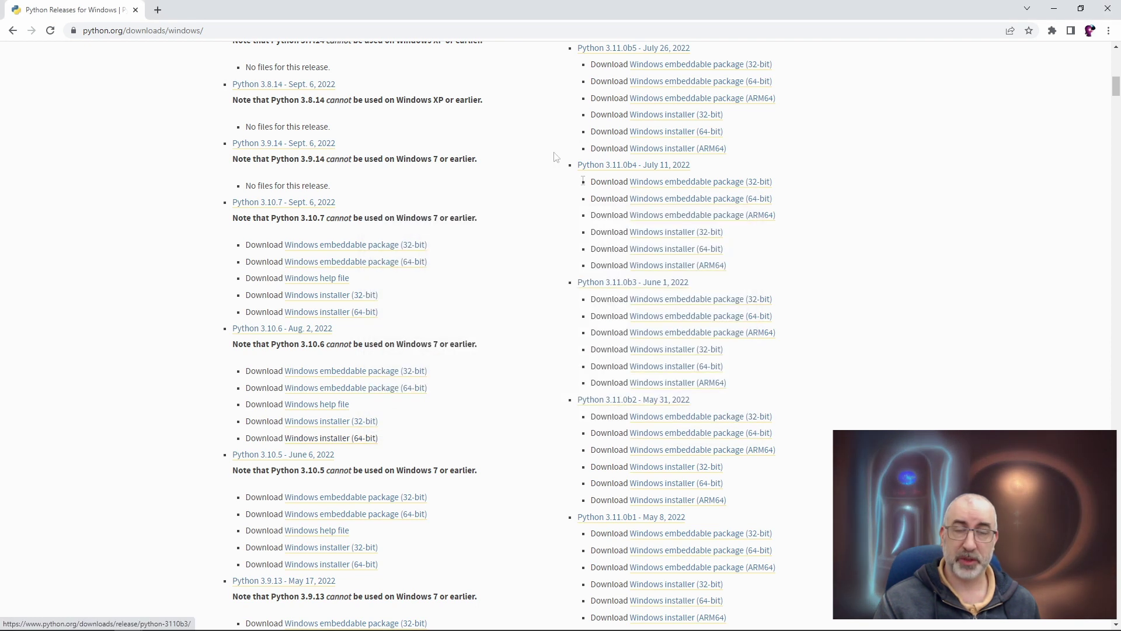
# Return to the stable-diffusion-webui README and open its git link in a new tab.
pyautogui.click(12, 30)
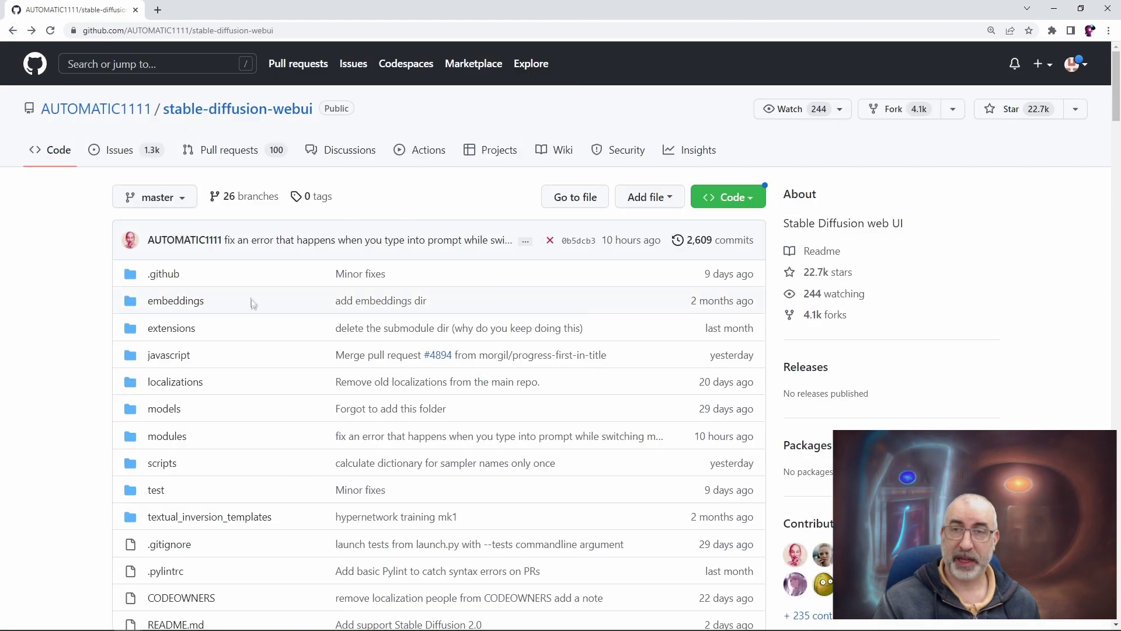
pyautogui.scroll(-20, 257, 327)
pyautogui.scroll(-15, 261, 358)
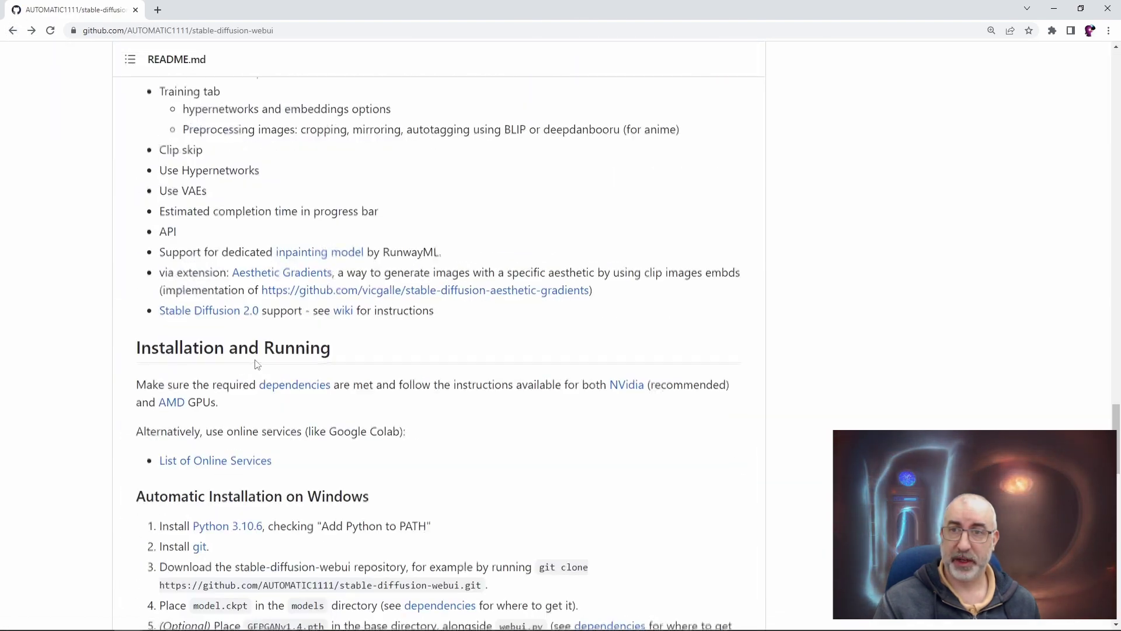
pyautogui.scroll(4, 255, 365)
pyautogui.scroll(-2, 240, 364)
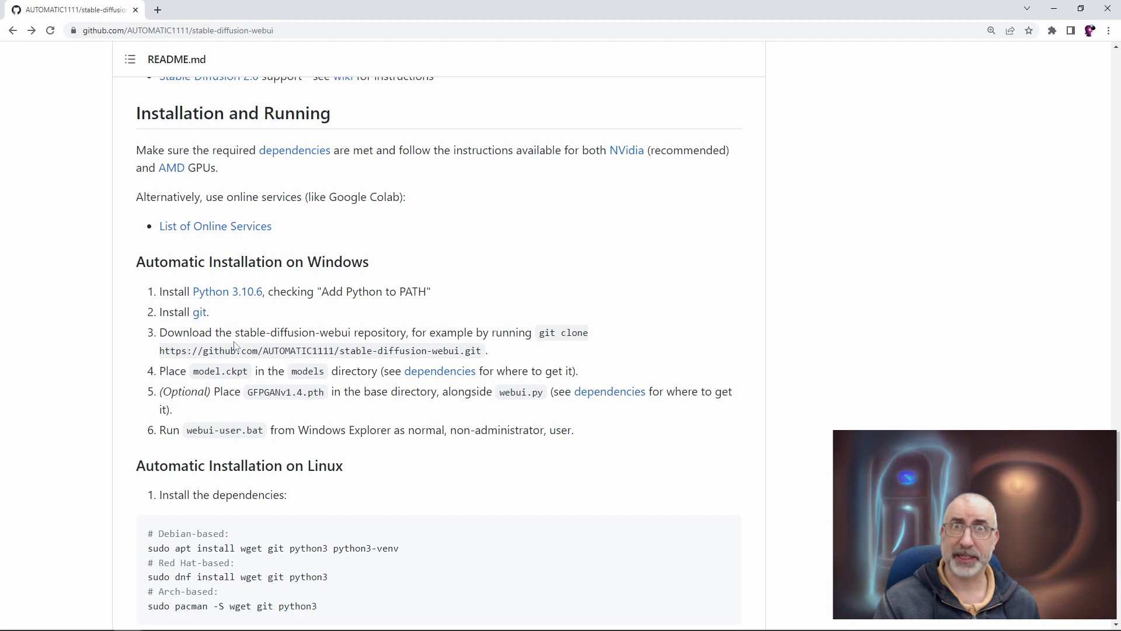
pyautogui.scroll(-1, 235, 345)
pyautogui.rightClick(205, 255)
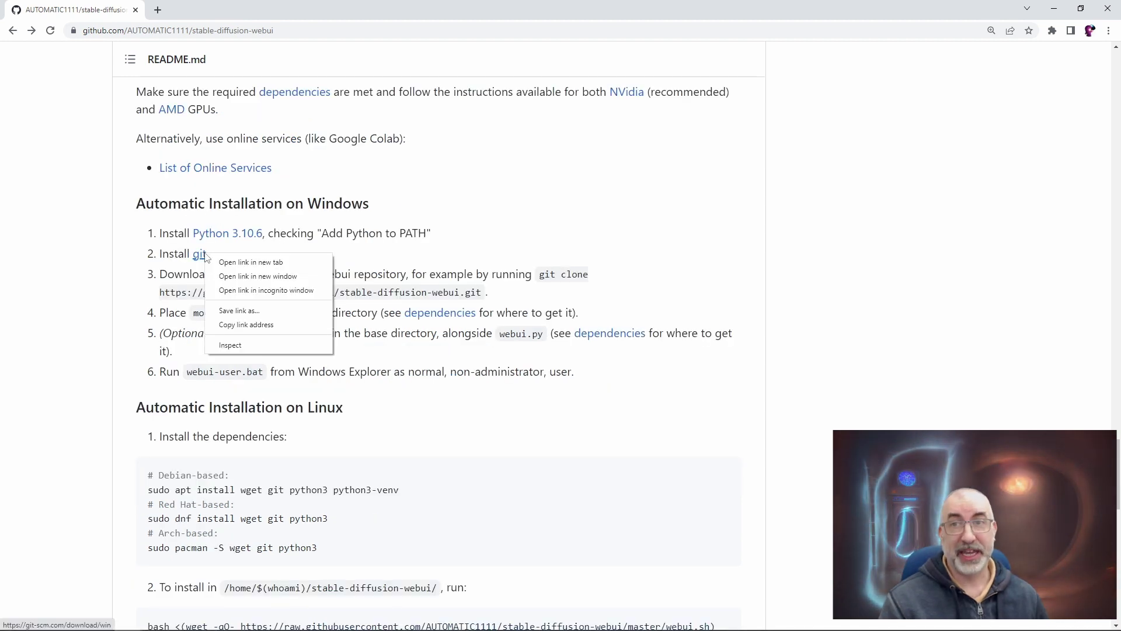
pyautogui.click(273, 262)
pyautogui.hotkey('ctrl', 'Tab')
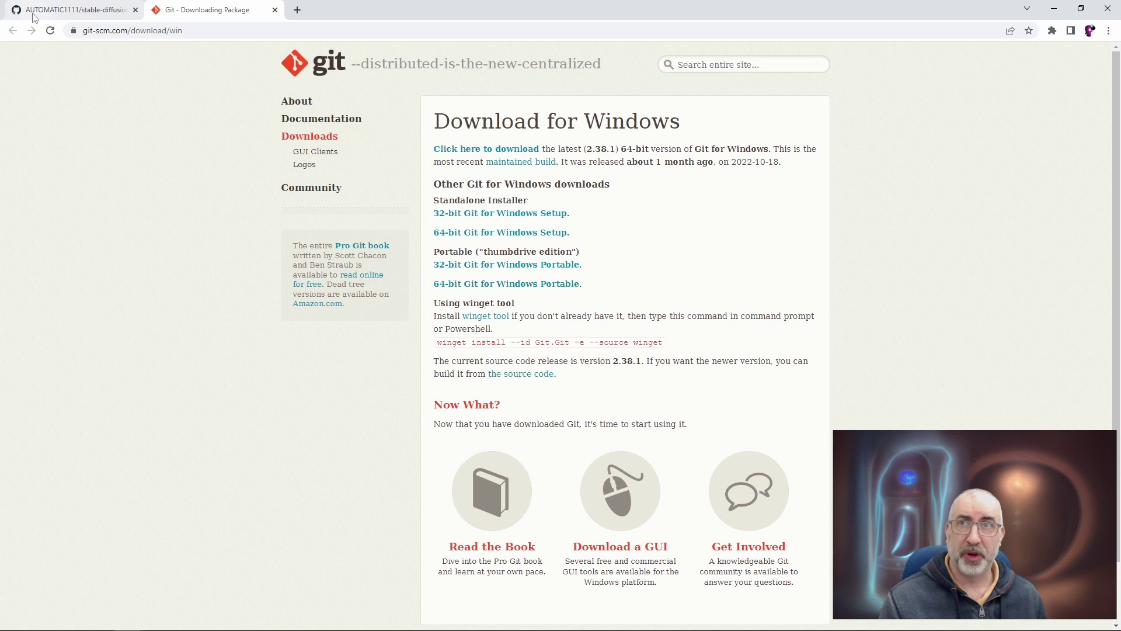
# Run the downloaded Git 2.38.1 installer, allow it, and accept the license.
pyautogui.click(52, 10)
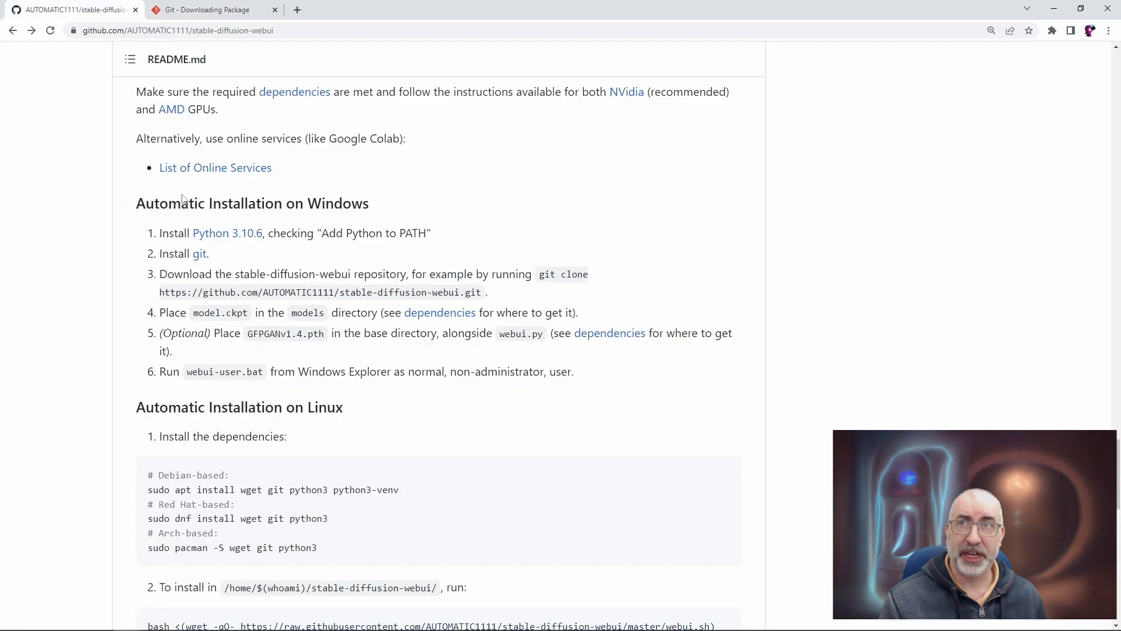
pyautogui.click(208, 10)
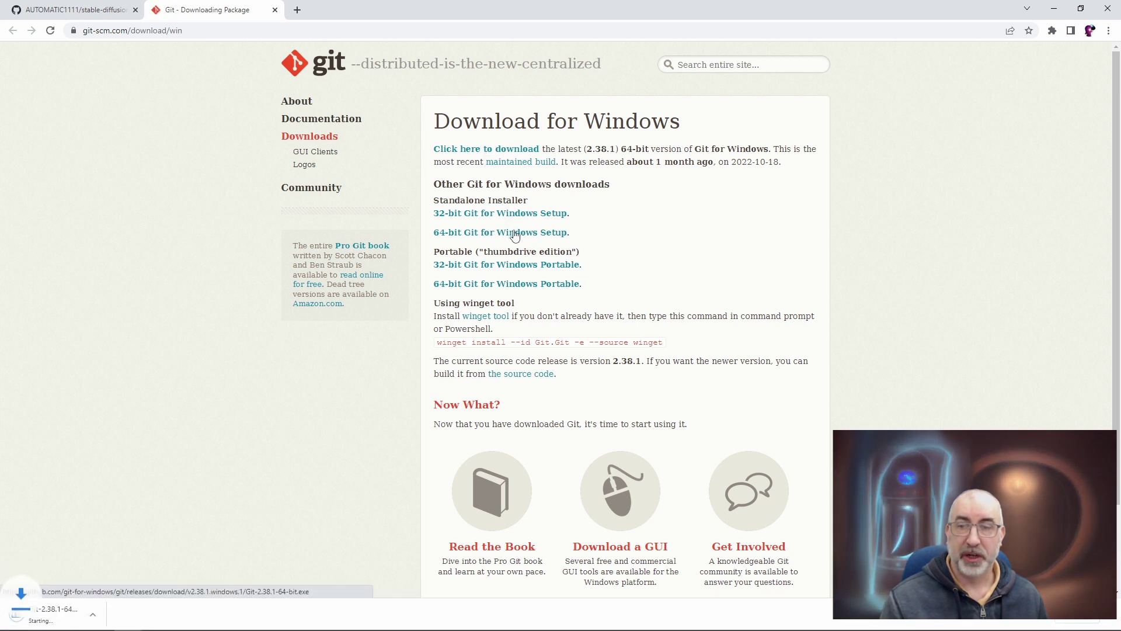
pyautogui.click(70, 613)
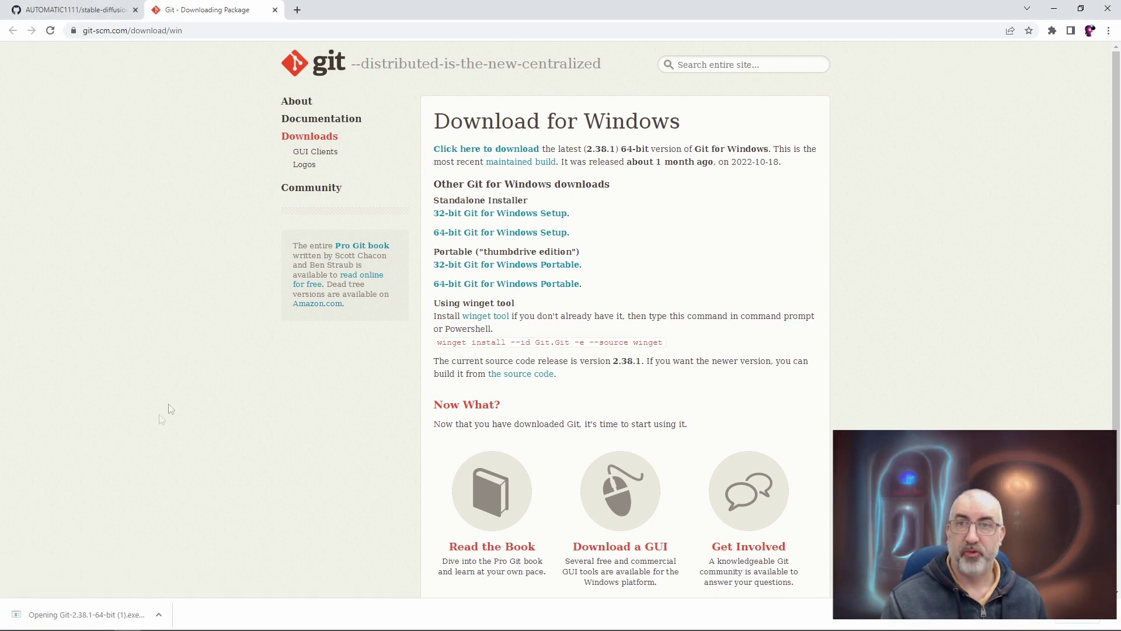
pyautogui.click(420, 292)
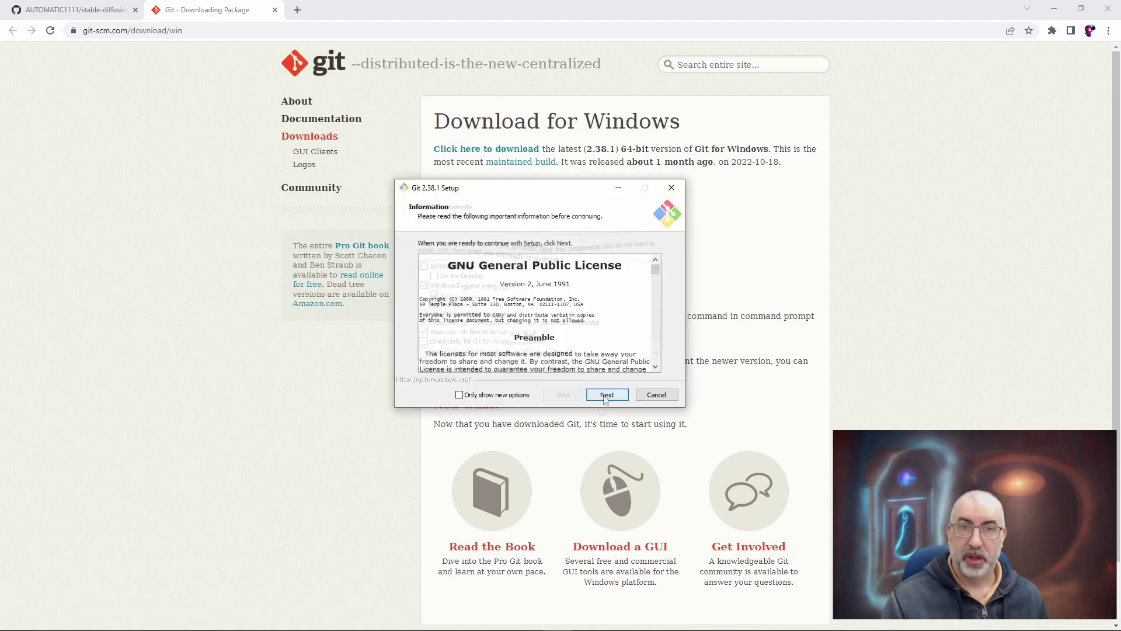
pyautogui.press('Return')
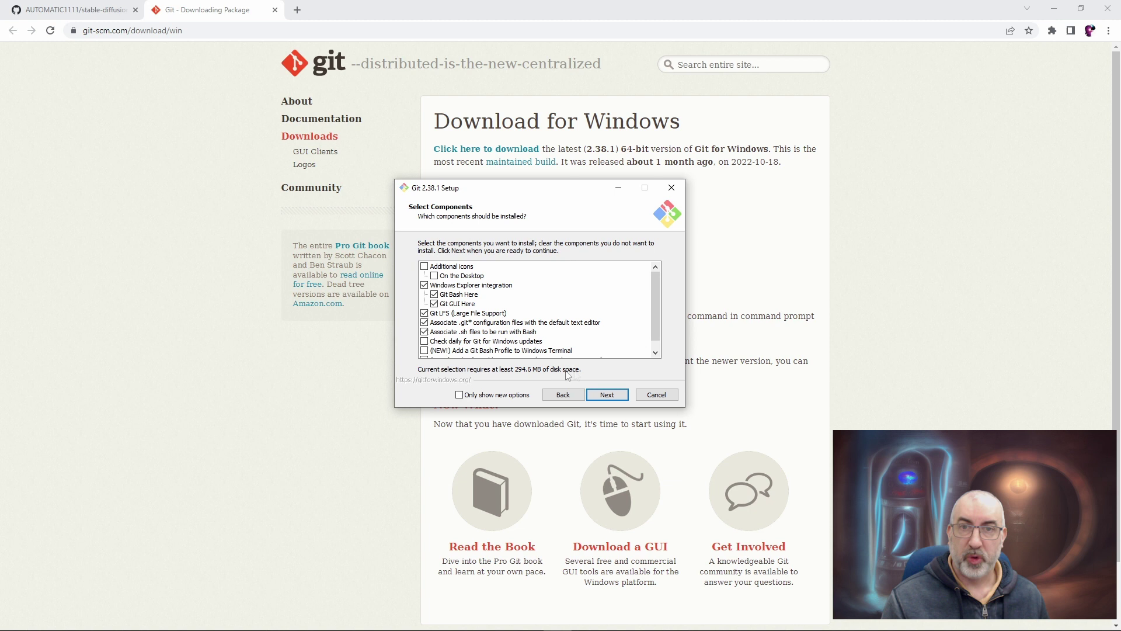
# Keep every default Git setup option, from components through credential helper, and install.
pyautogui.click(608, 393)
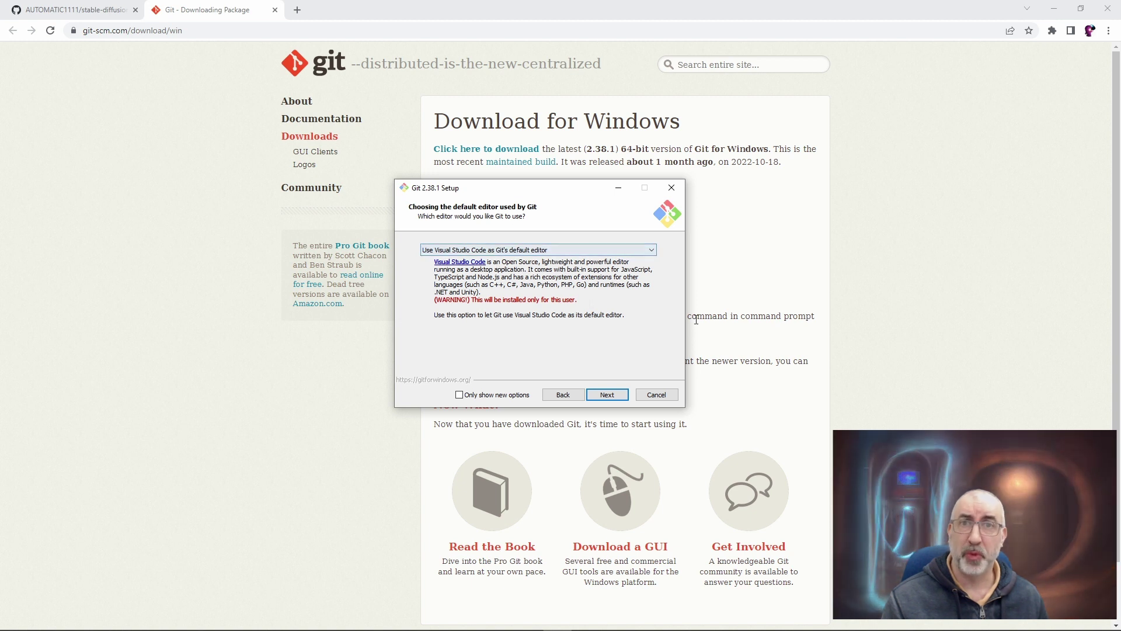
pyautogui.click(607, 394)
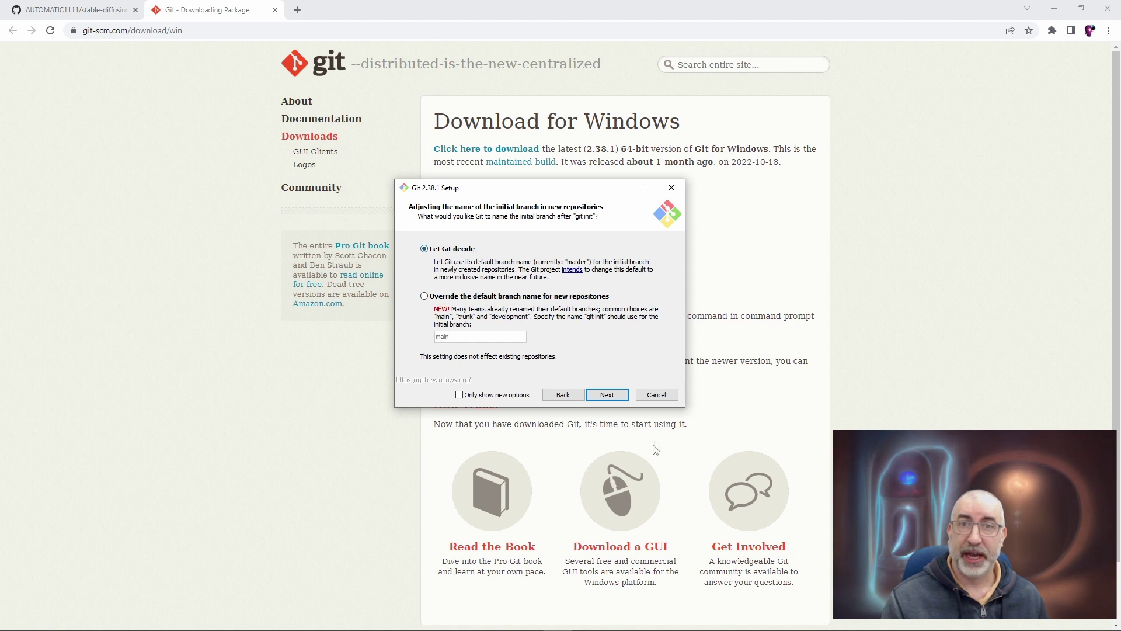
pyautogui.click(608, 395)
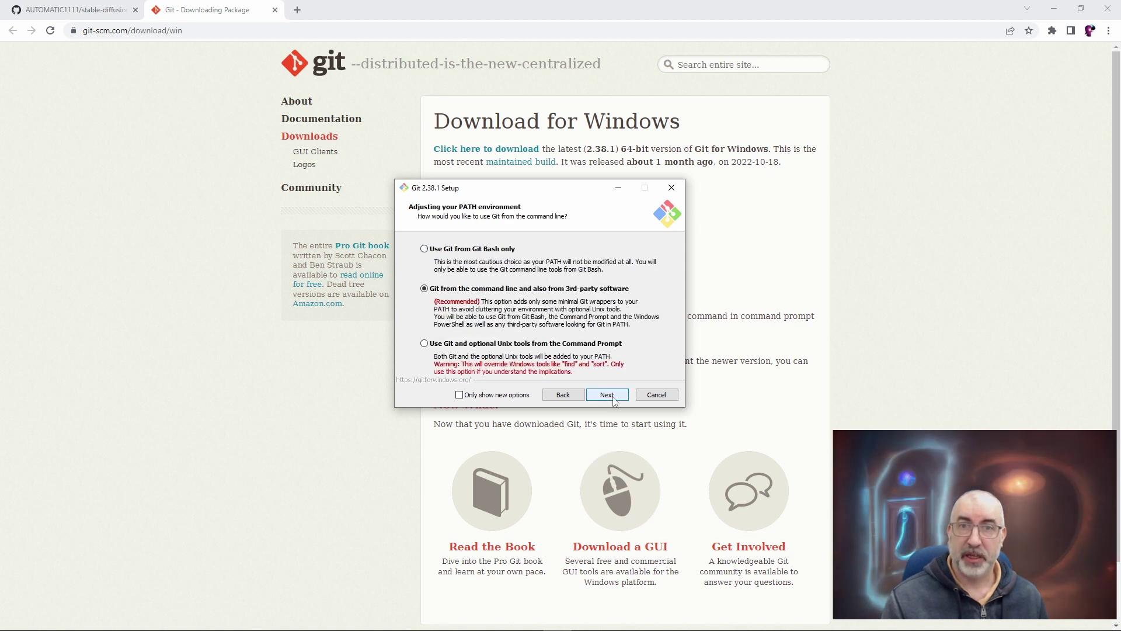
pyautogui.click(610, 397)
pyautogui.click(611, 397)
pyautogui.click(608, 395)
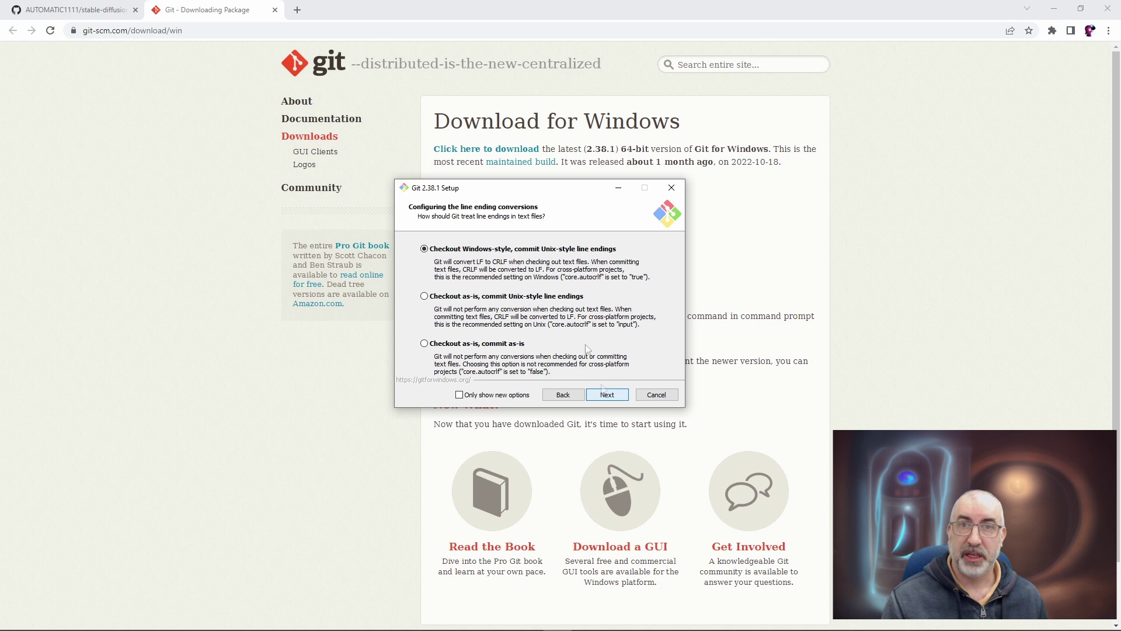
pyautogui.click(607, 394)
pyautogui.click(607, 394)
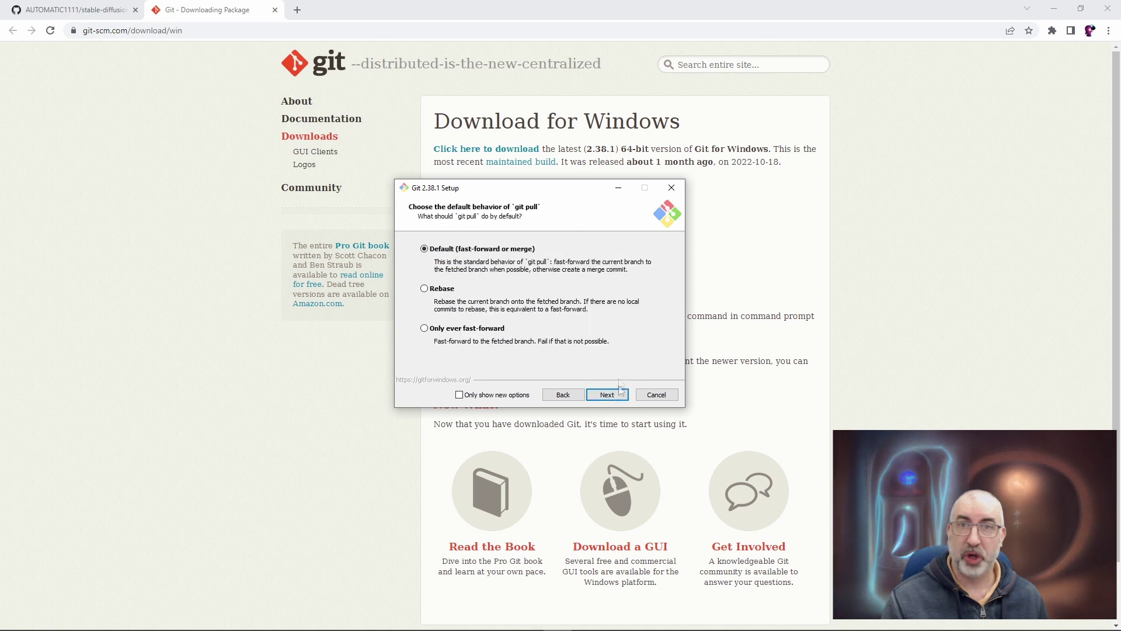
pyautogui.click(607, 394)
pyautogui.click(607, 394)
pyautogui.click(607, 394)
pyautogui.click(607, 394)
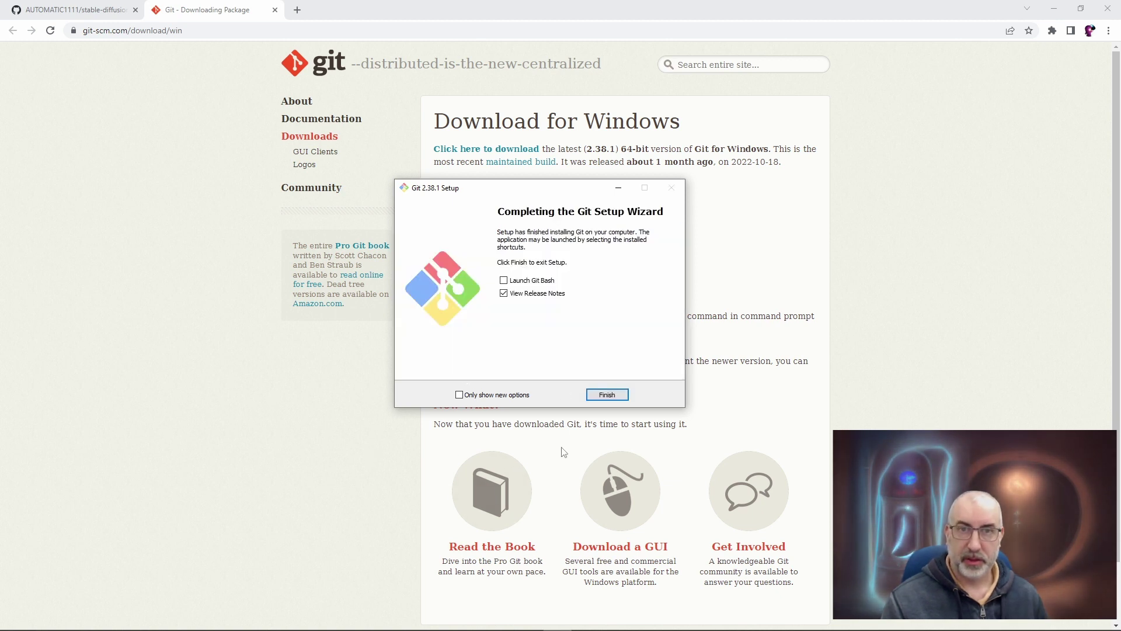
# Finish Git setup without viewing the release notes and close the Git download tab.
pyautogui.click(504, 293)
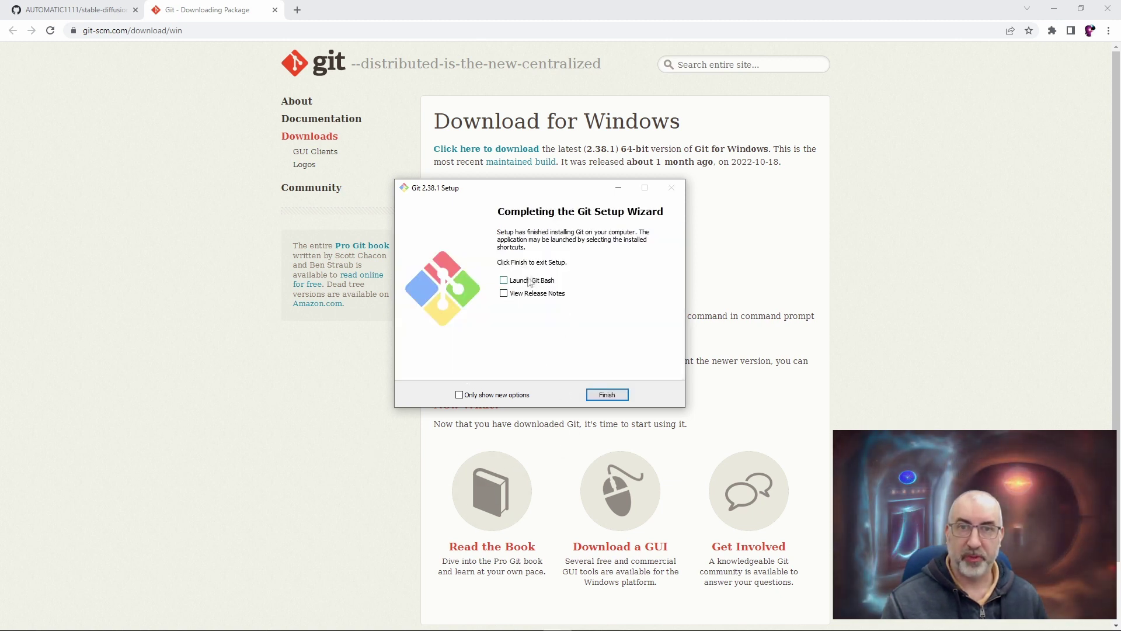
pyautogui.click(606, 395)
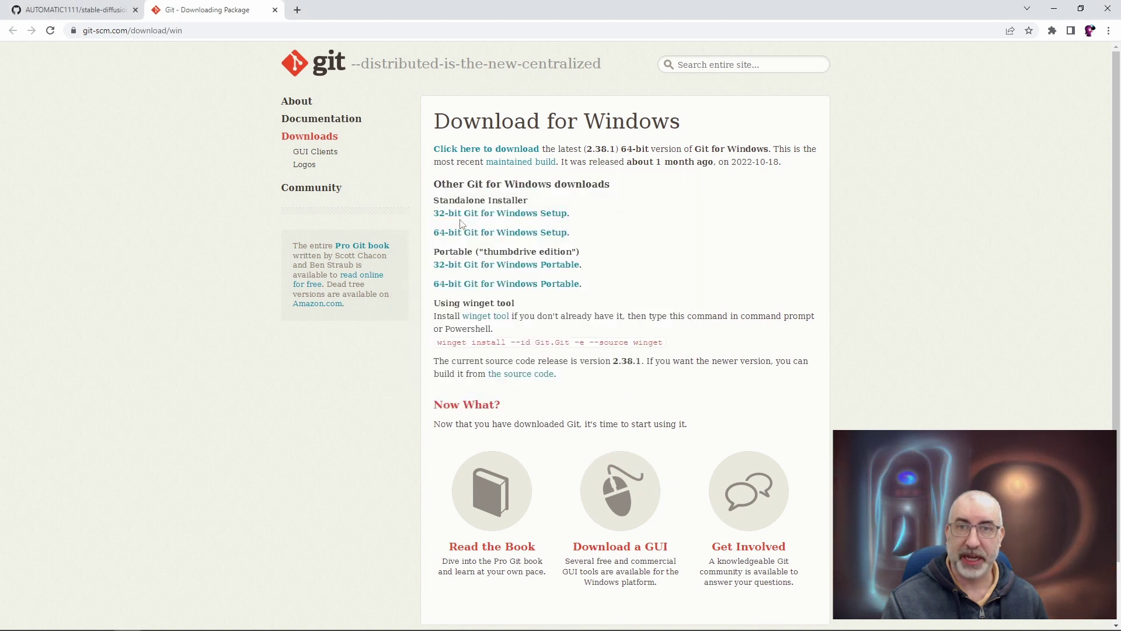
pyautogui.click(275, 9)
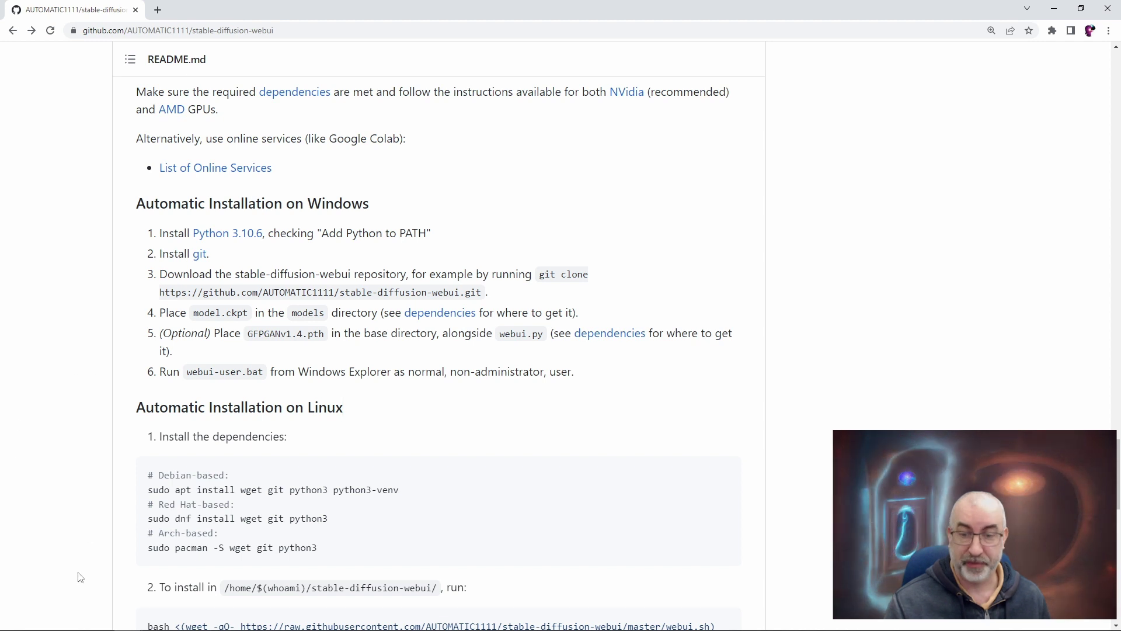
pyautogui.moveTo(70, 625)
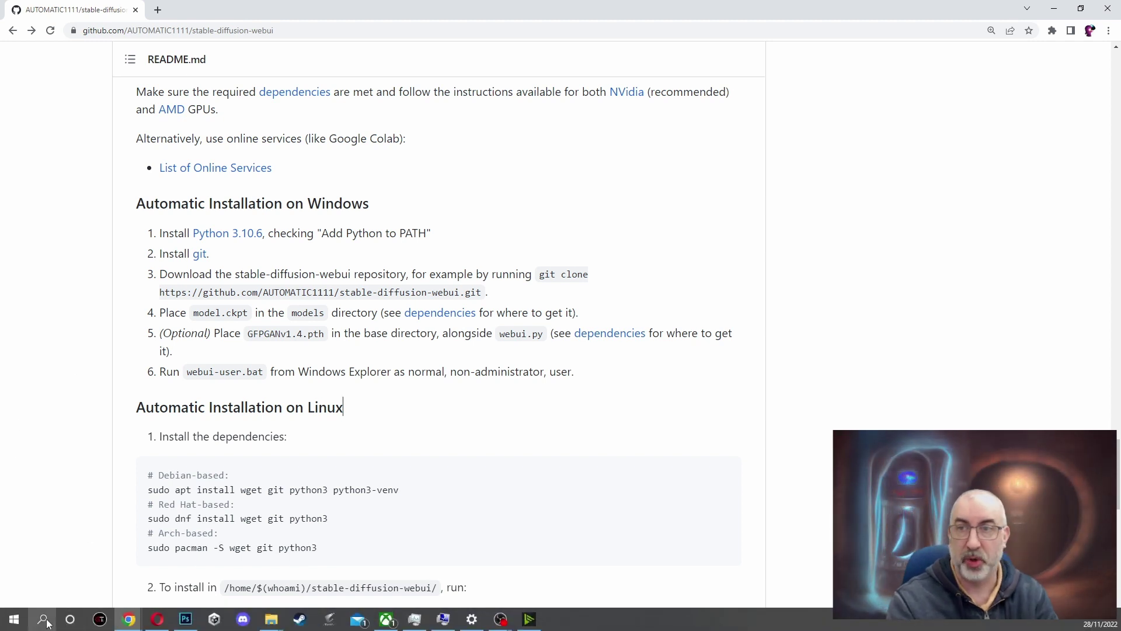
# Open File Explorer and navigate to the Tools folder on Local Disk (C:).
pyautogui.click(271, 619)
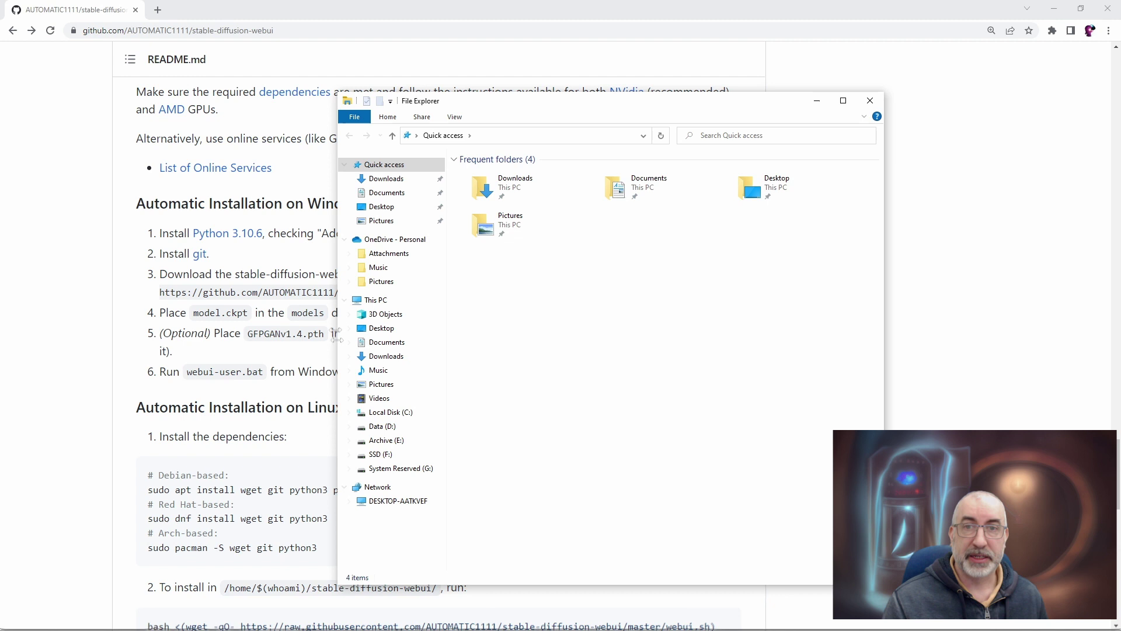
pyautogui.click(371, 301)
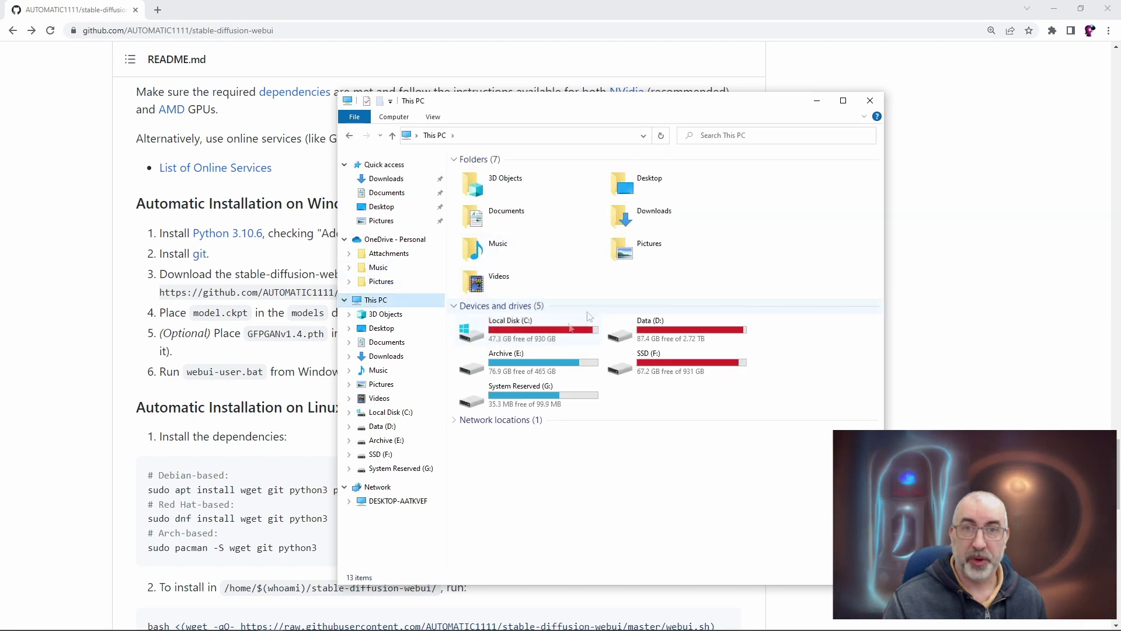
pyautogui.doubleClick(570, 327)
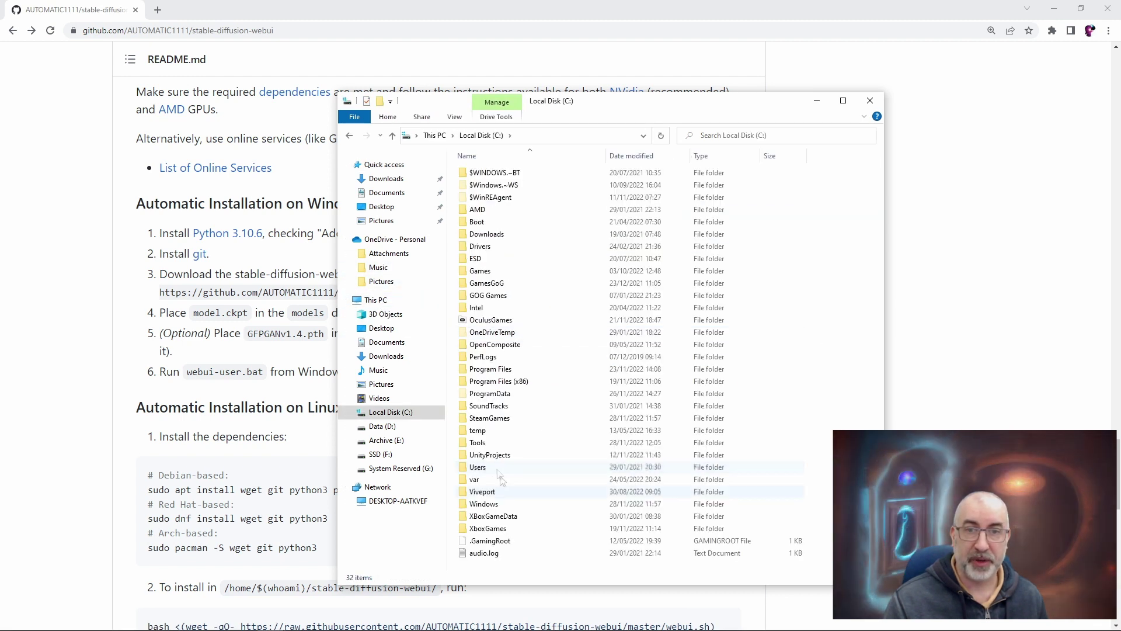
pyautogui.doubleClick(487, 443)
# Create a new folder named SD inside Tools and open it.
pyautogui.rightClick(545, 237)
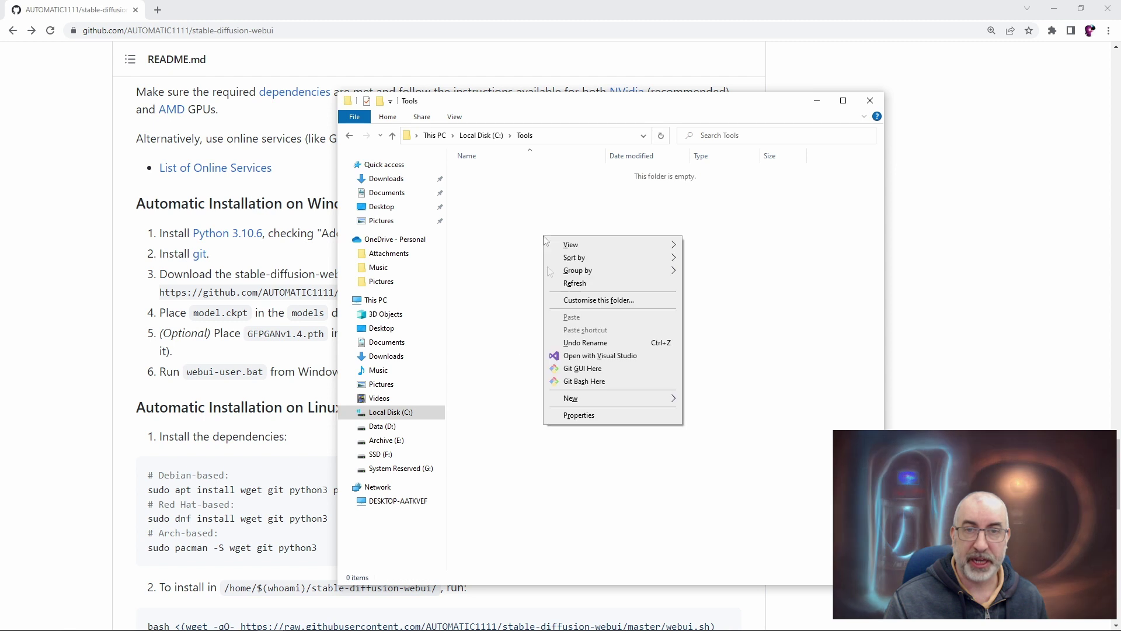
pyautogui.rightClick(537, 203)
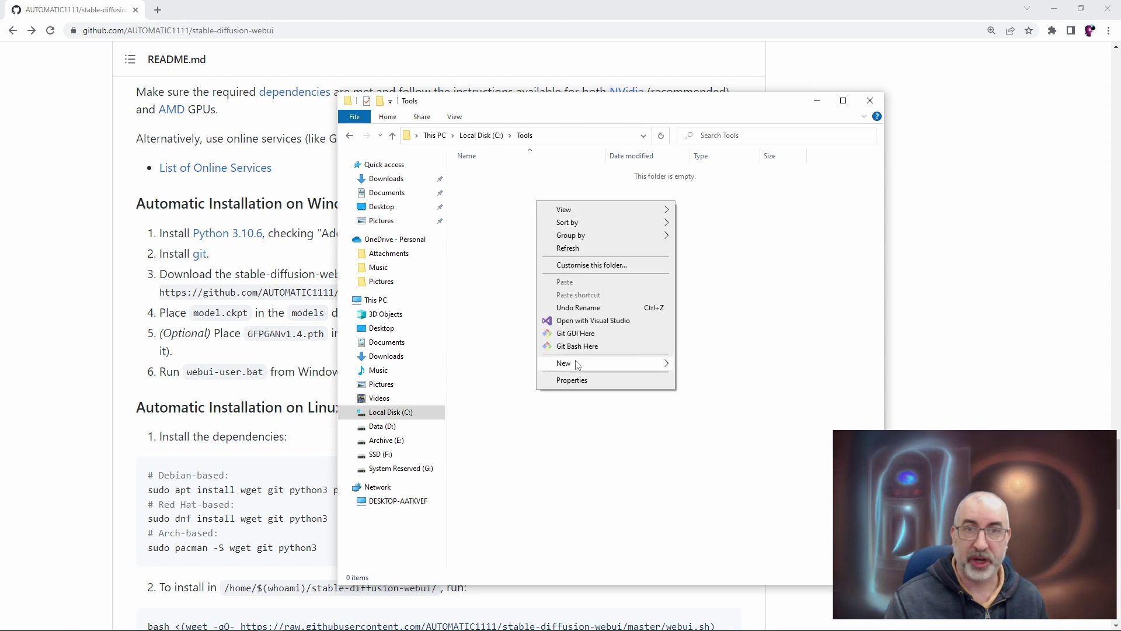
pyautogui.moveTo(576, 365)
pyautogui.click(724, 363)
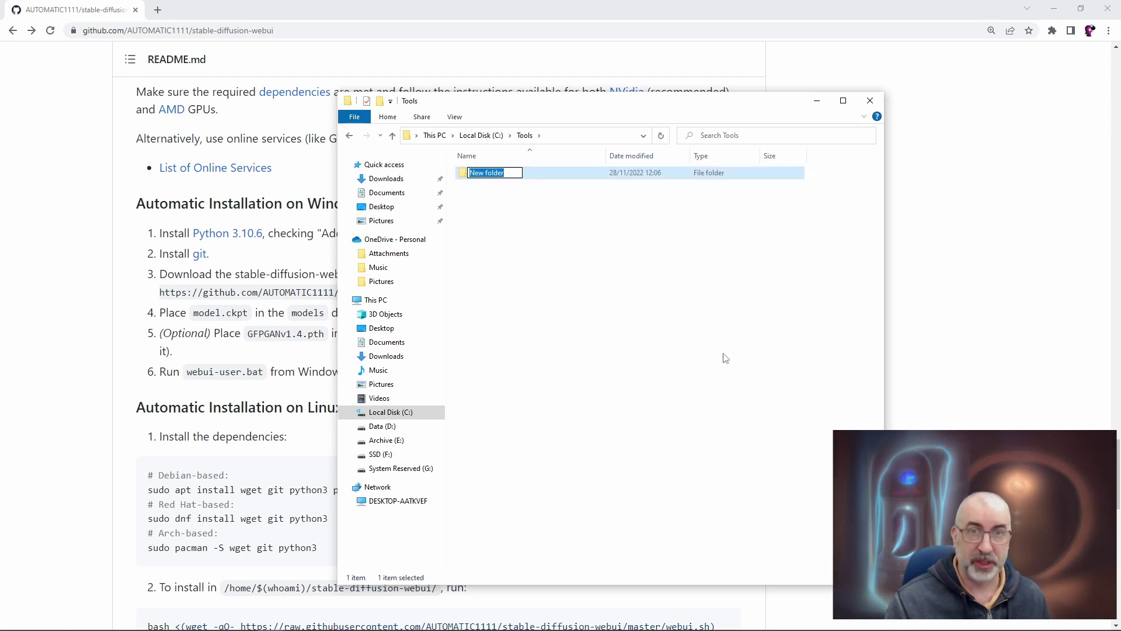
pyautogui.write('SD')
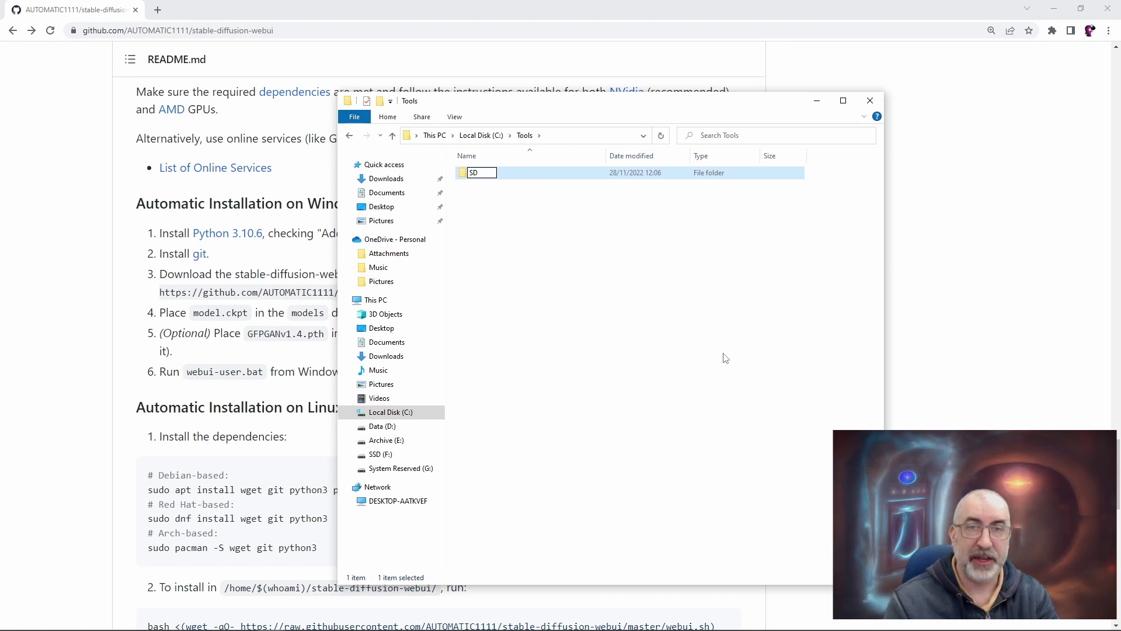
pyautogui.press('Return')
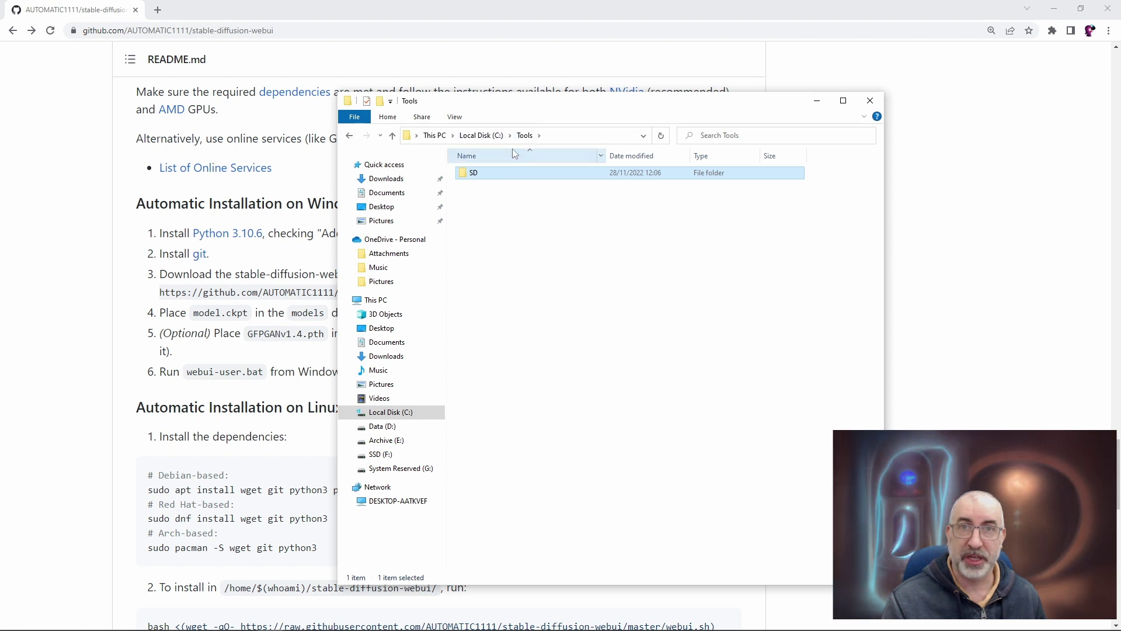
pyautogui.doubleClick(494, 173)
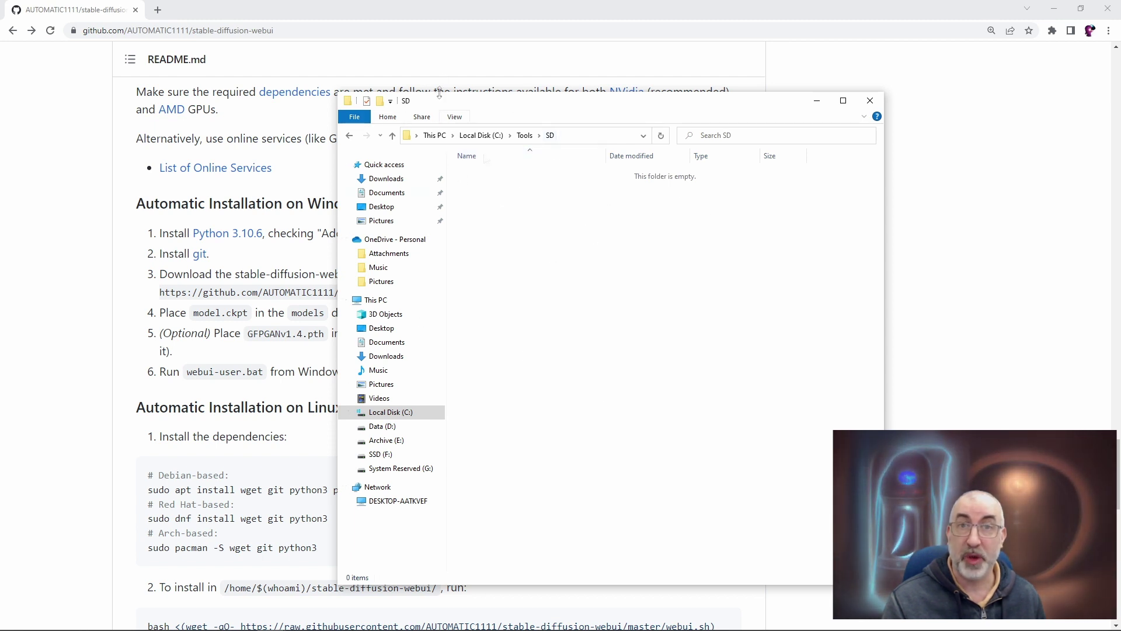
# Choose Code > Download ZIP for the stable-diffusion-webui repository.
pyautogui.moveTo(526, 105); pyautogui.dragTo(418, 183)
pyautogui.click(882, 125)
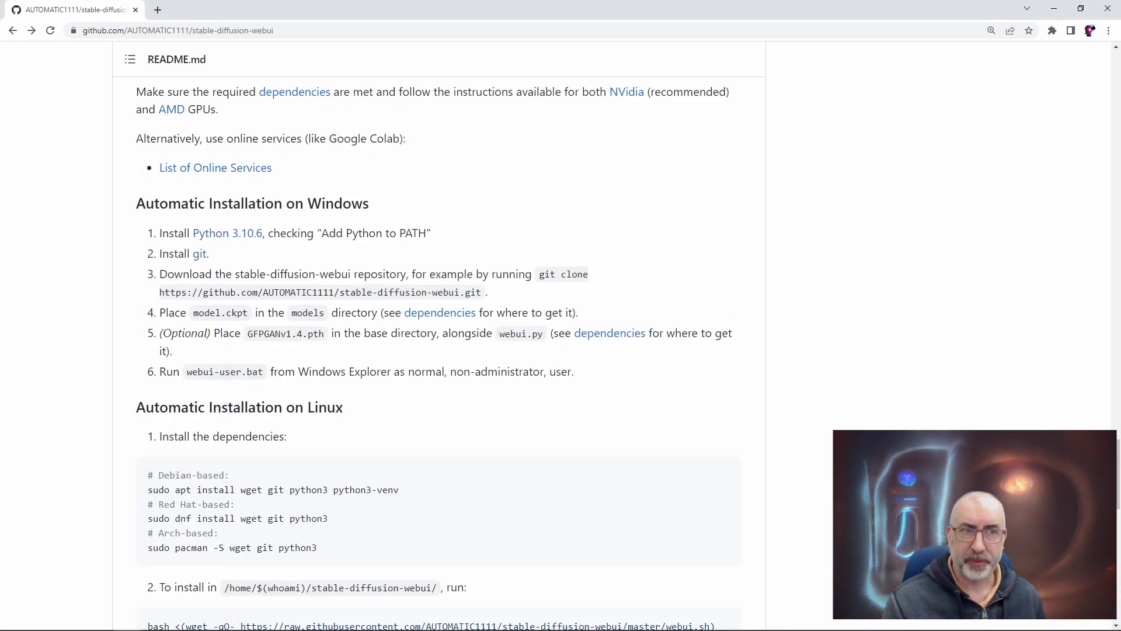
pyautogui.moveTo(1116, 475); pyautogui.dragTo(1102, 61)
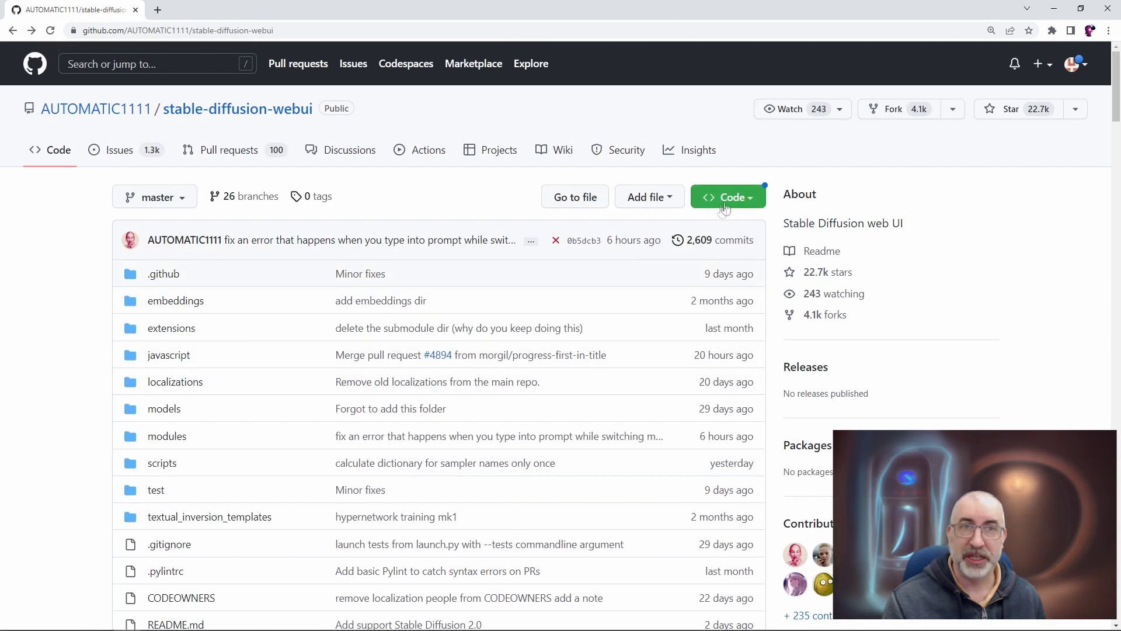
pyautogui.click(749, 201)
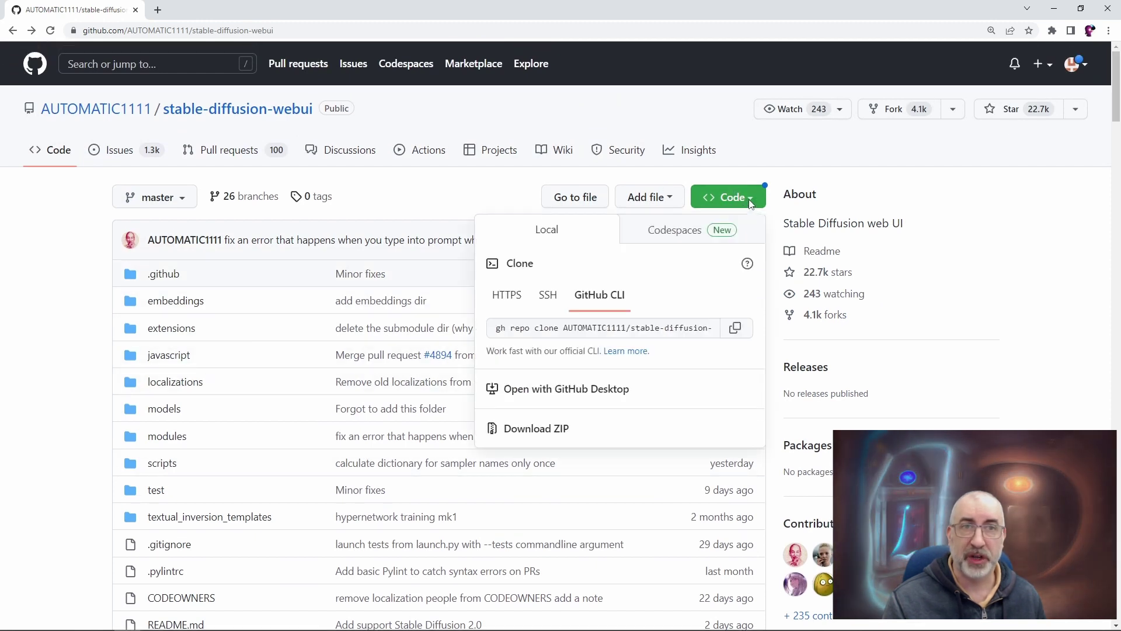
pyautogui.click(529, 438)
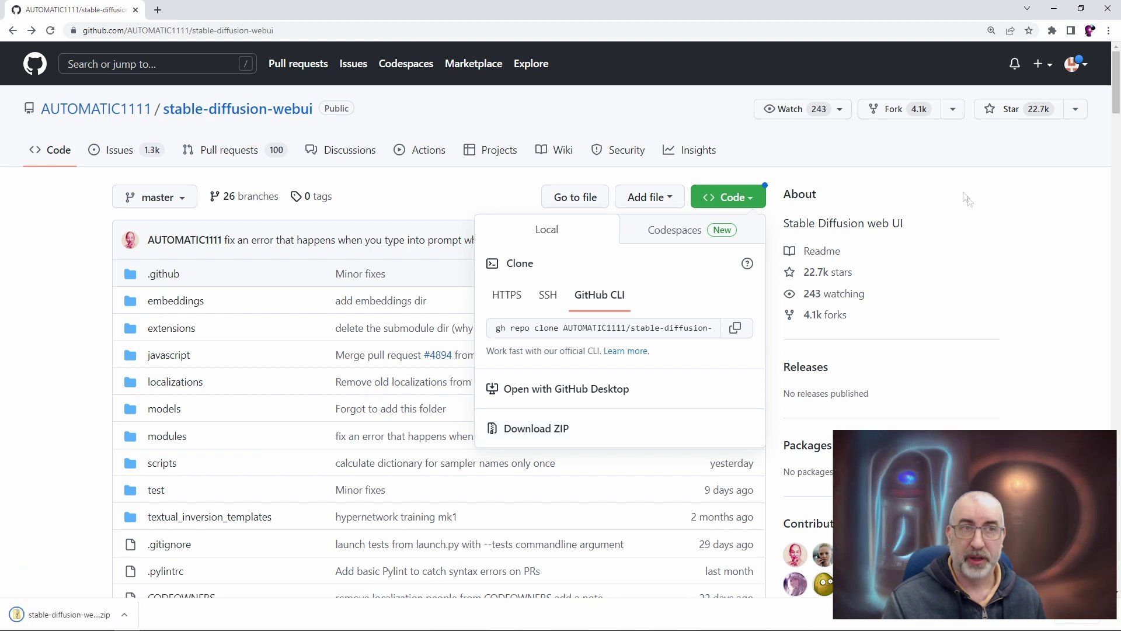
# Open the downloaded ZIP and place its window beside the SD folder window.
pyautogui.click(69, 613)
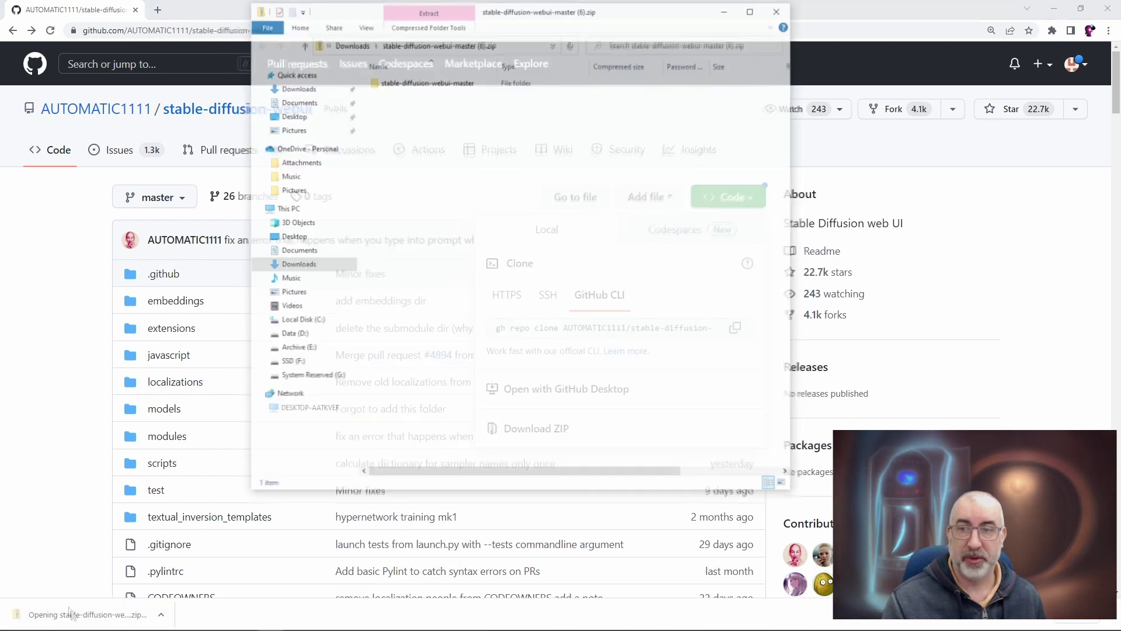
pyautogui.moveTo(268, 623)
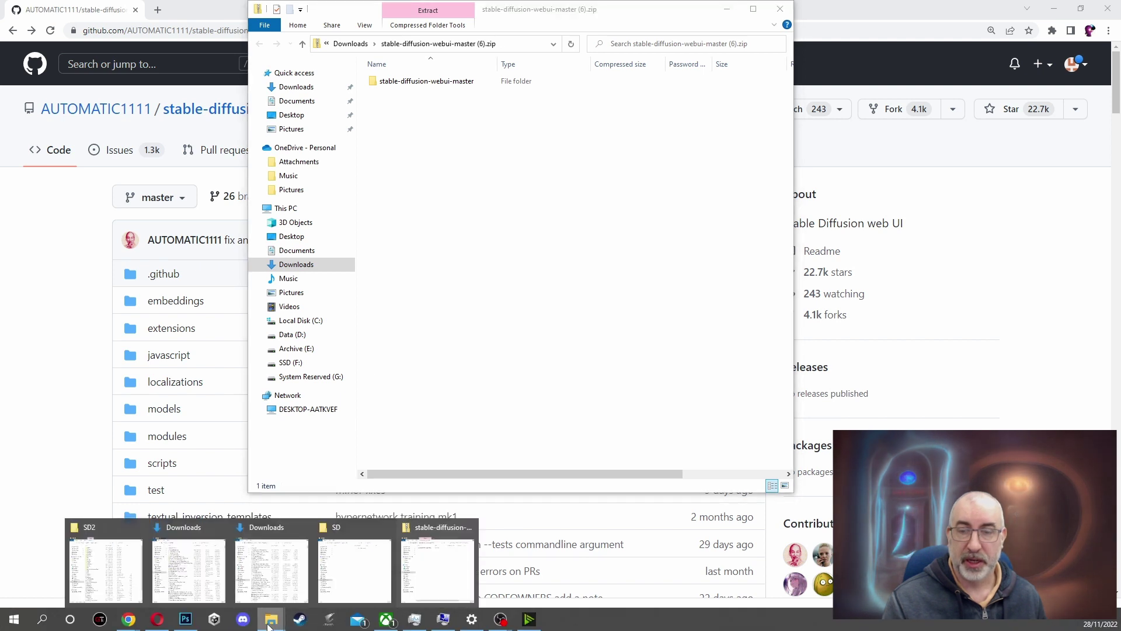
pyautogui.click(355, 569)
pyautogui.moveTo(401, 181); pyautogui.dragTo(728, 144)
pyautogui.moveTo(627, 8); pyautogui.dragTo(403, 123)
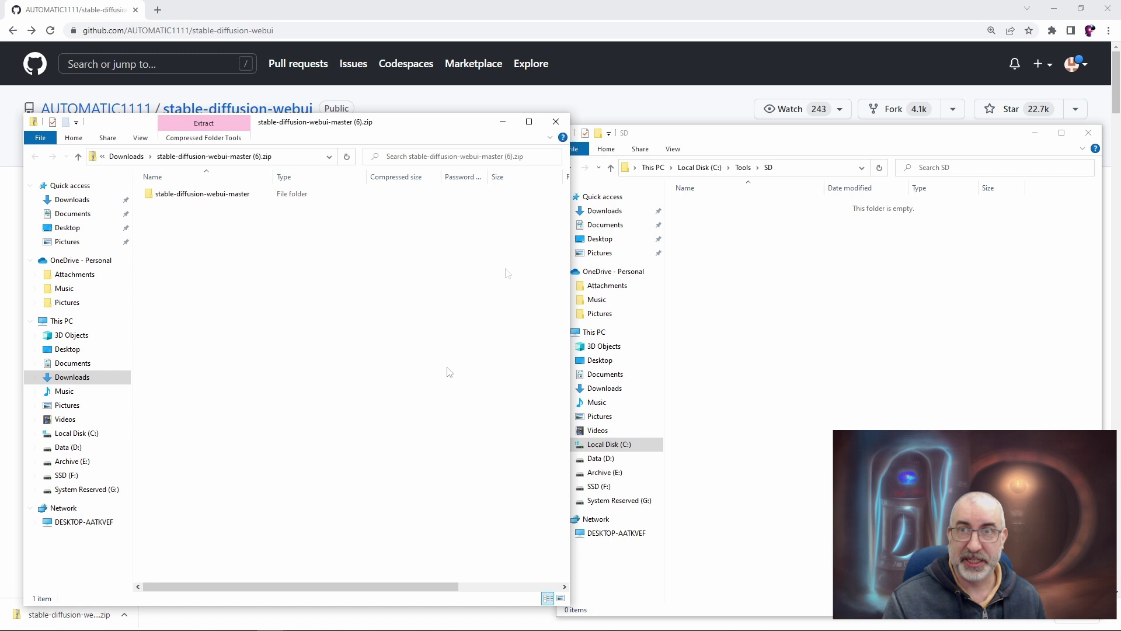
pyautogui.click(823, 141)
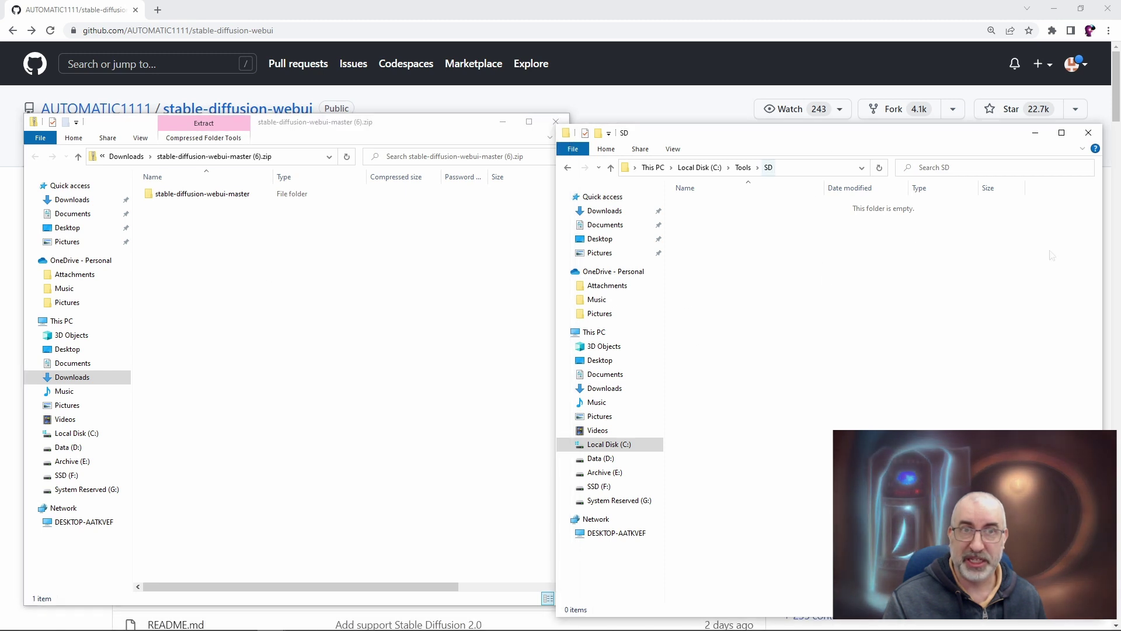
# Copy all 29 items from stable-diffusion-webui-master into the SD folder.
pyautogui.click(192, 195)
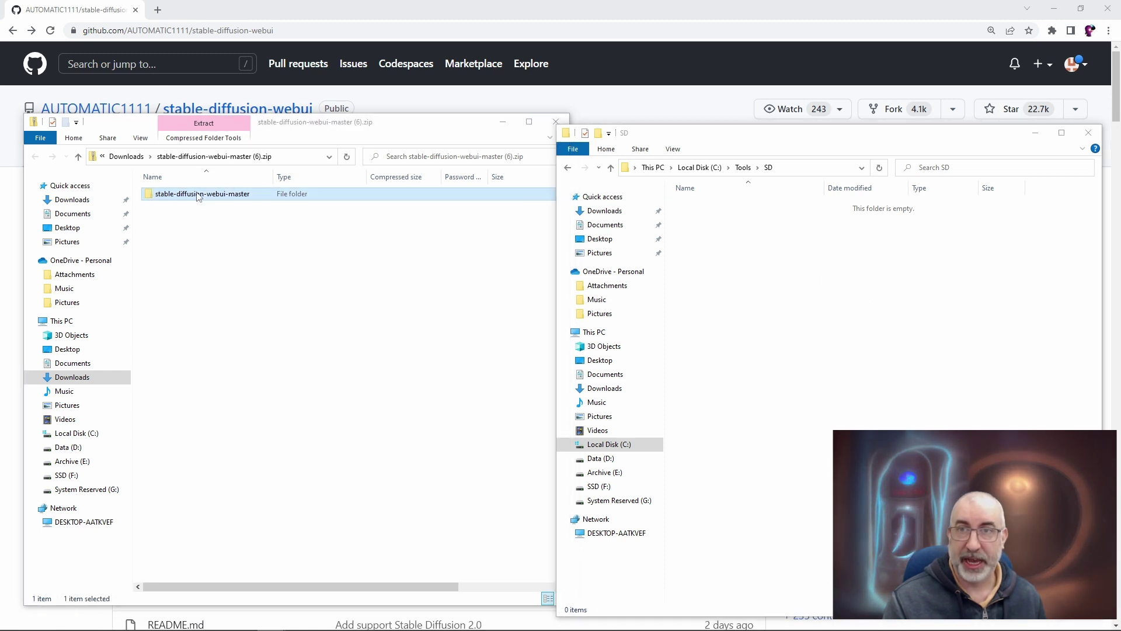
pyautogui.doubleClick(198, 195)
pyautogui.keyDown('shift'); pyautogui.click(188, 537); pyautogui.keyUp('shift')
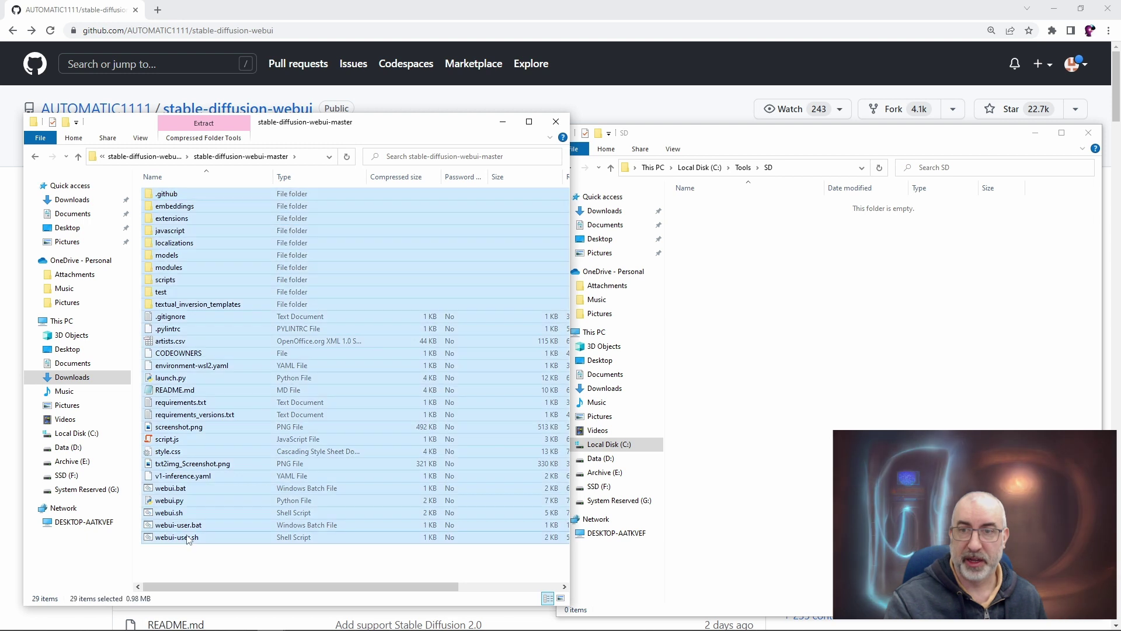
pyautogui.moveTo(172, 376); pyautogui.dragTo(817, 316)
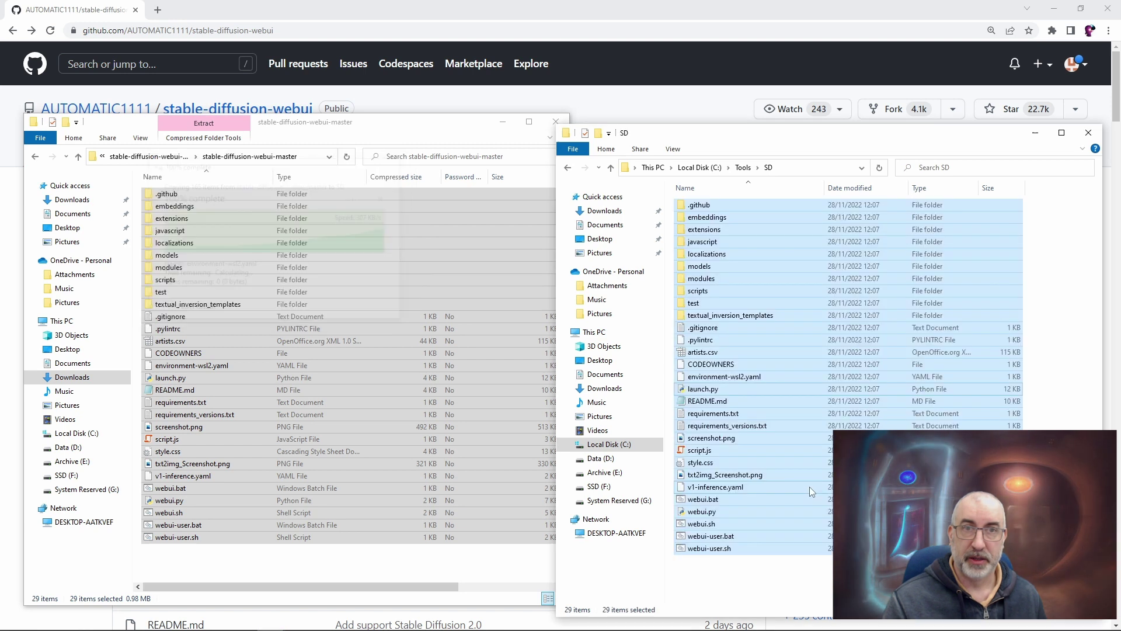
# Close the zip window and select all 29 items now in SD.
pyautogui.click(555, 120)
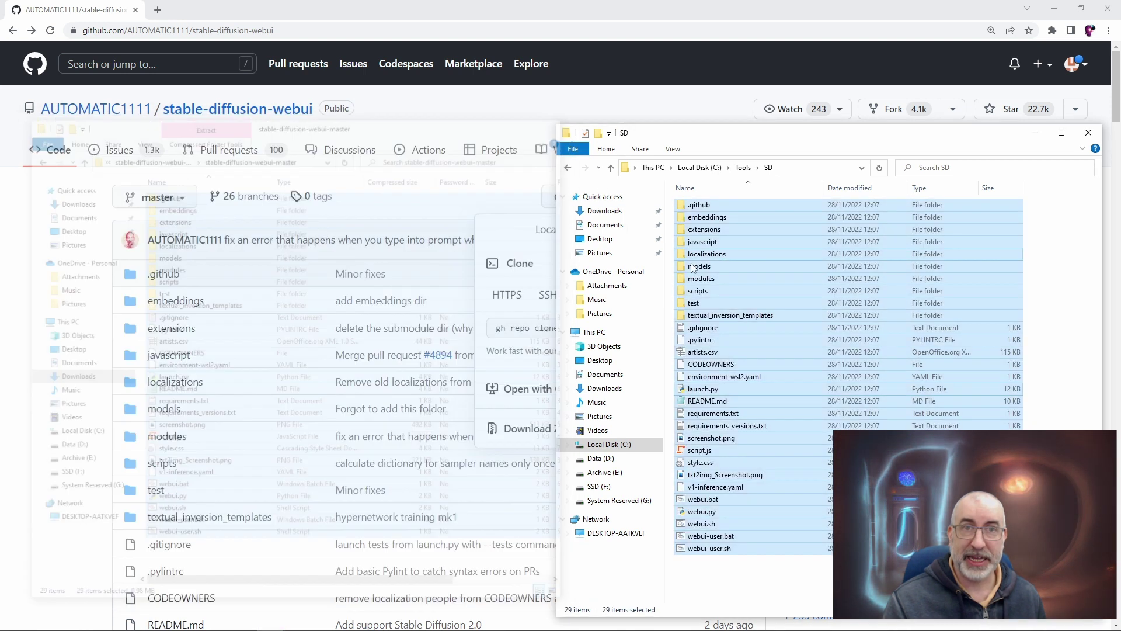
pyautogui.moveTo(817, 135); pyautogui.dragTo(633, 105)
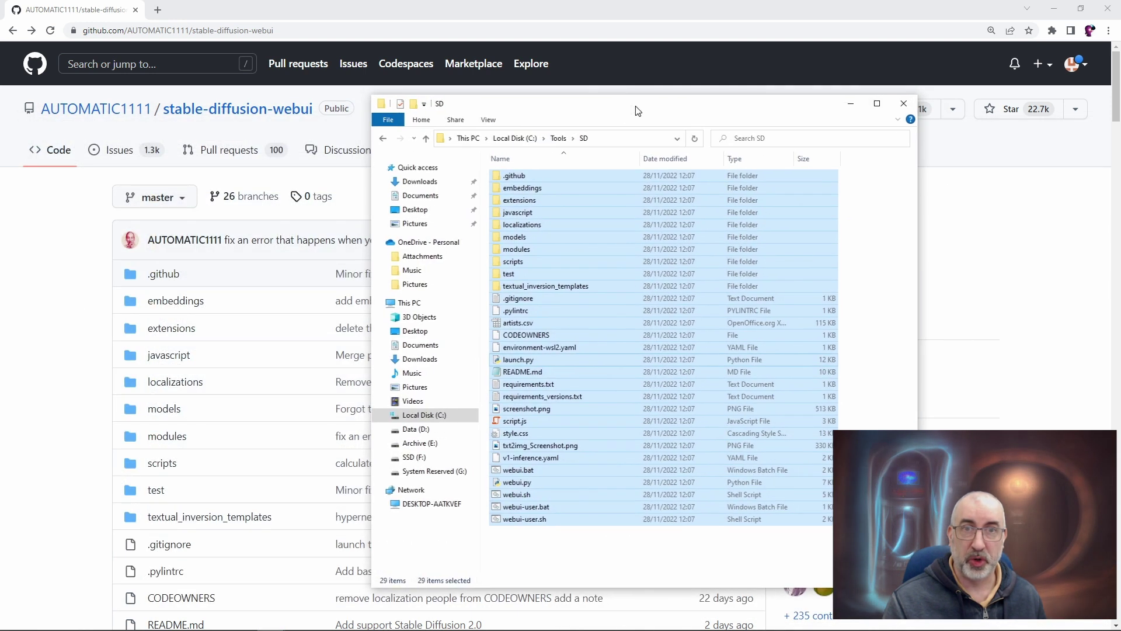
pyautogui.click(532, 528)
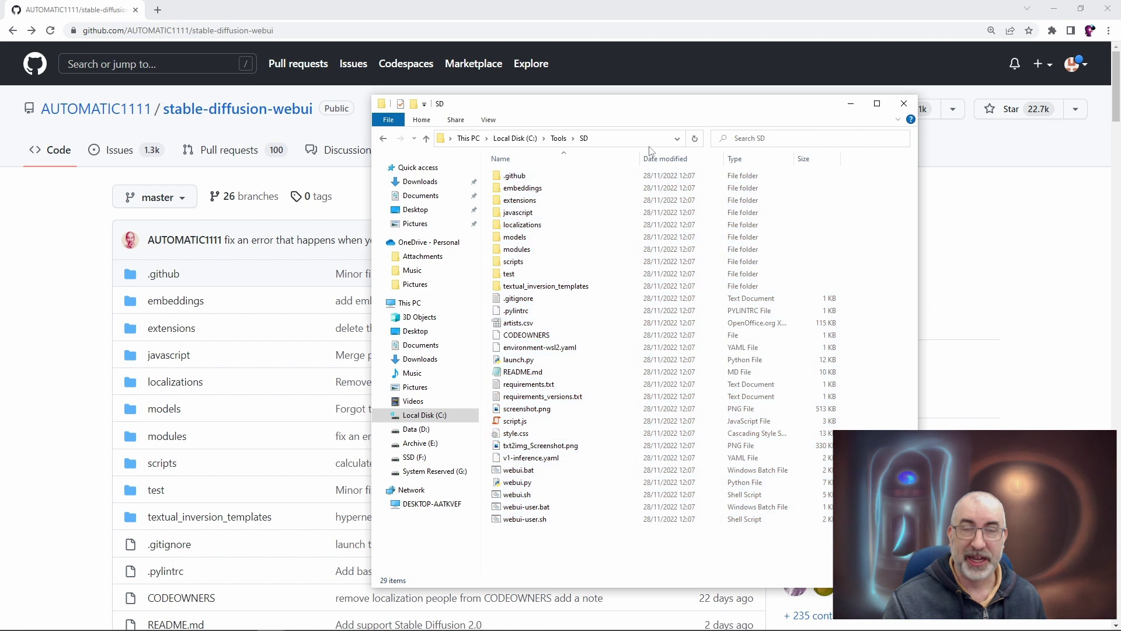
pyautogui.click(543, 521)
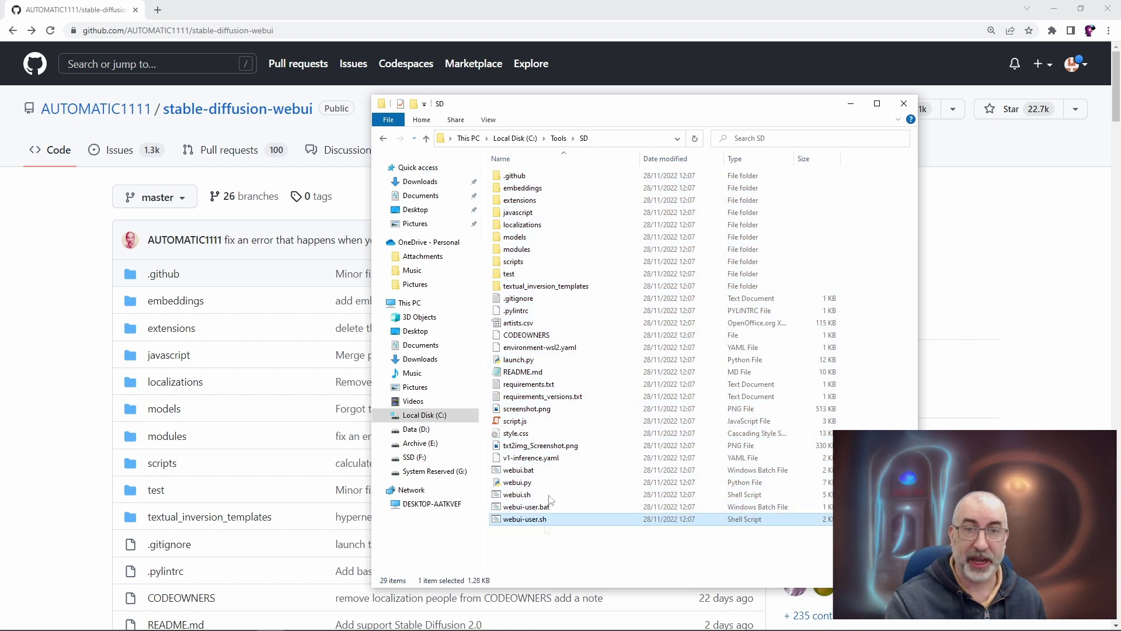
pyautogui.keyDown('shift'); pyautogui.click(529, 170); pyautogui.keyUp('shift')
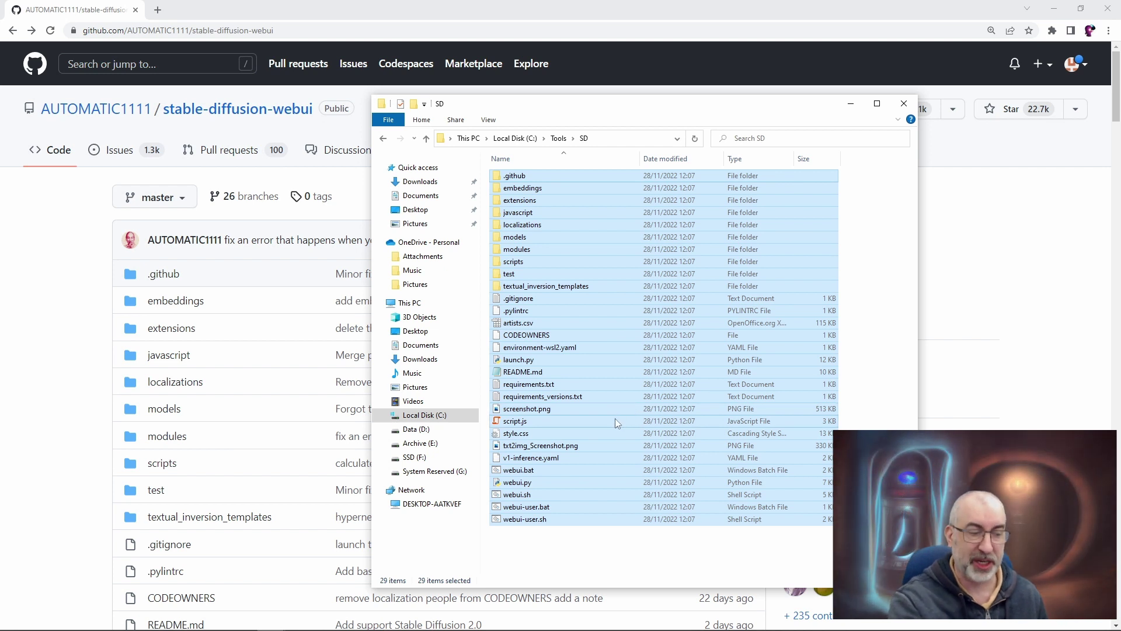
# Delete the 29 copied items, highlight the README's git clone command, and search Windows for cmd.
pyautogui.press('Delete')
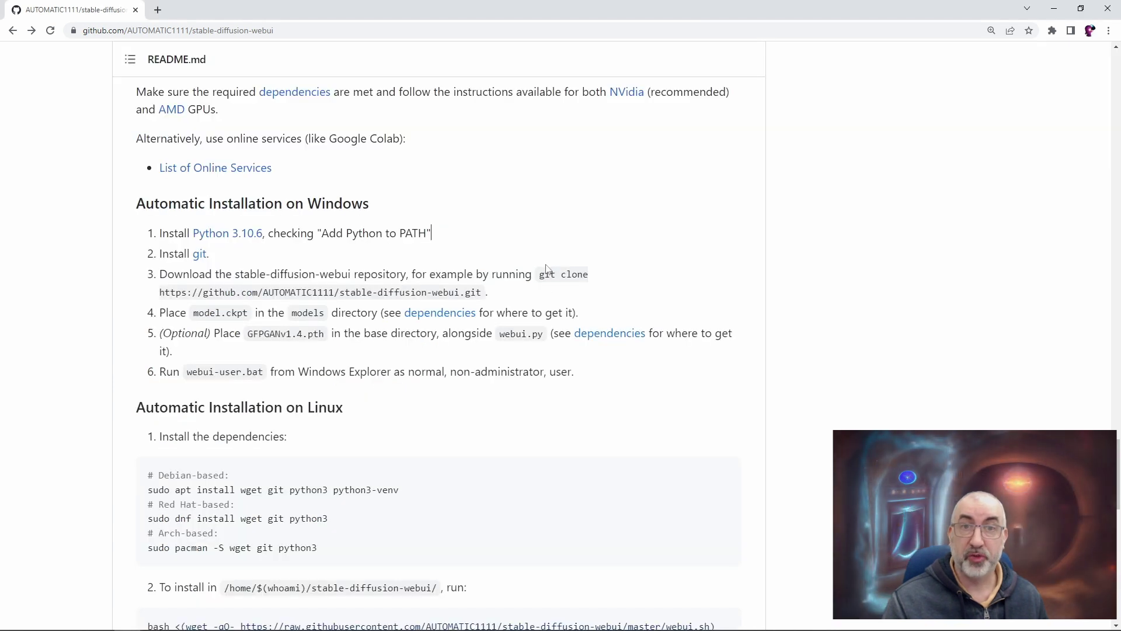
pyautogui.moveTo(541, 276); pyautogui.dragTo(483, 290)
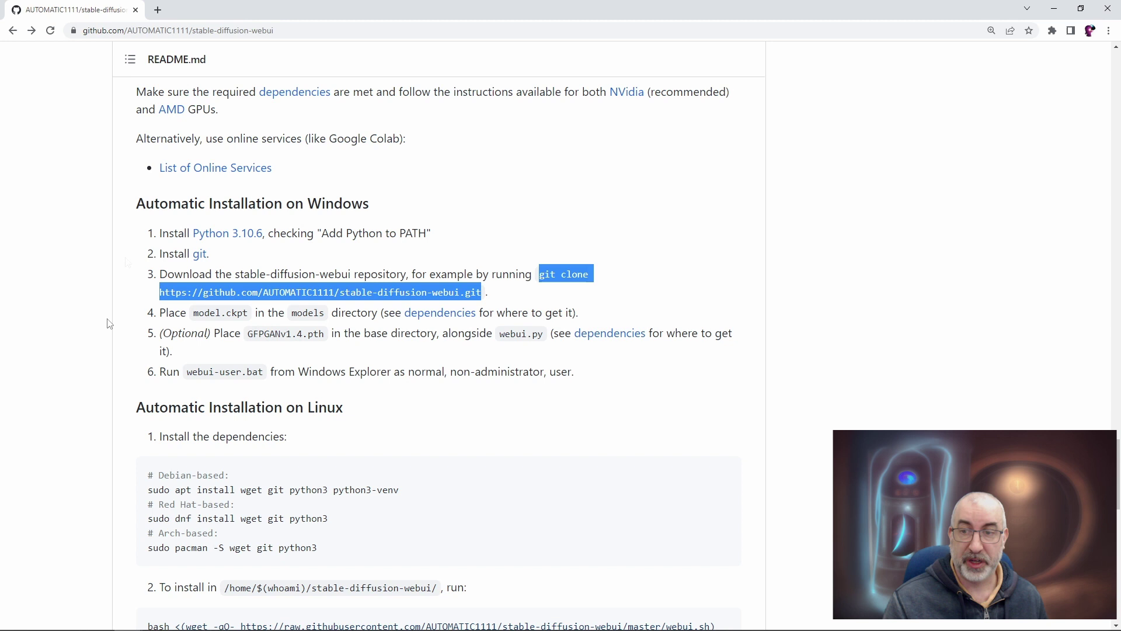
pyautogui.click(46, 619)
pyautogui.write('cmd')
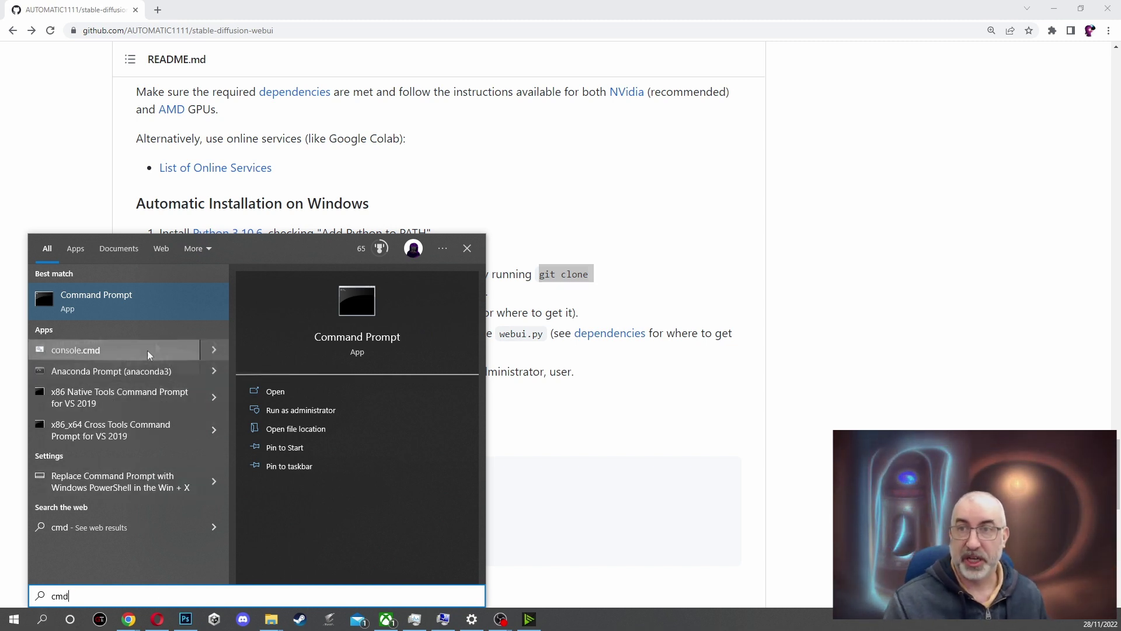
# Launch Command Prompt and change to the C:\Tools\SD folder.
pyautogui.click(117, 303)
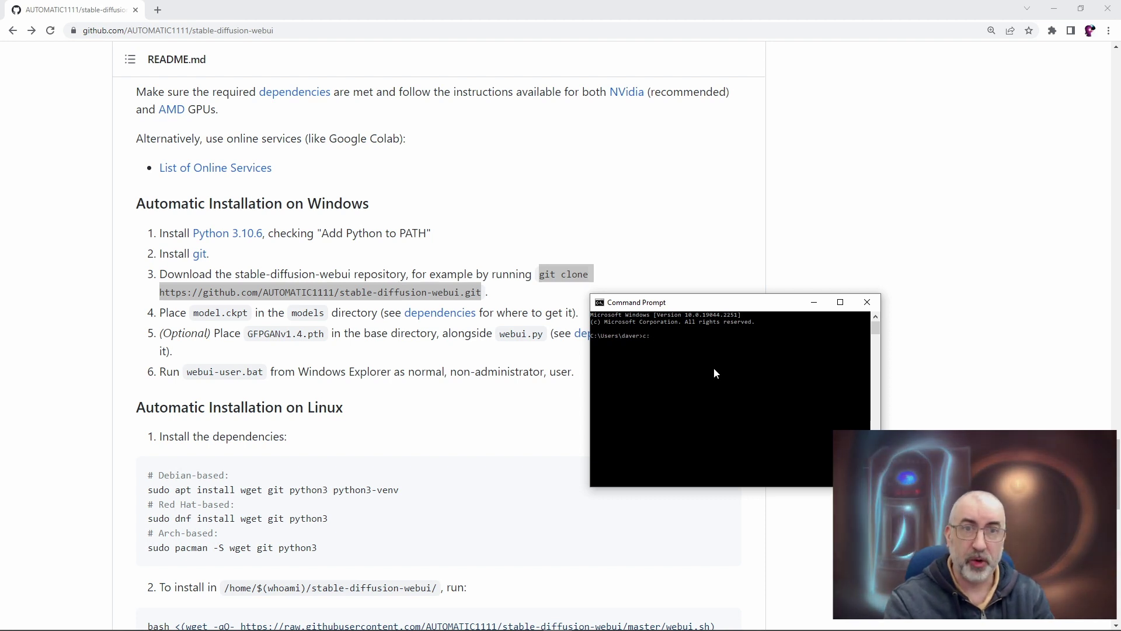
pyautogui.write('c:')
pyautogui.press('Return')
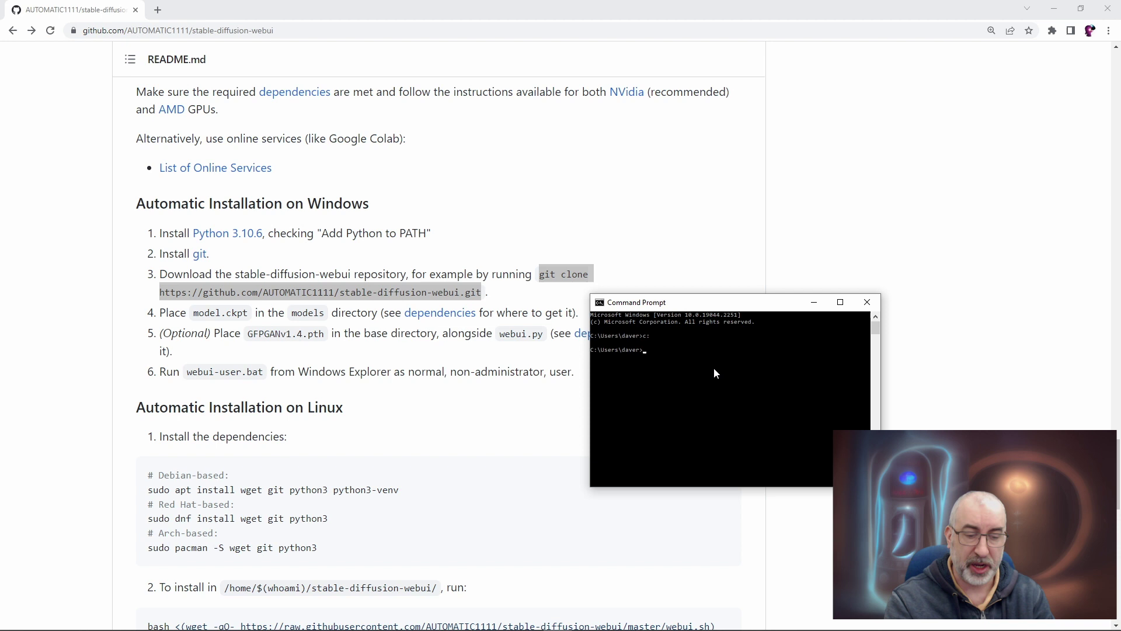
pyautogui.write('cd')
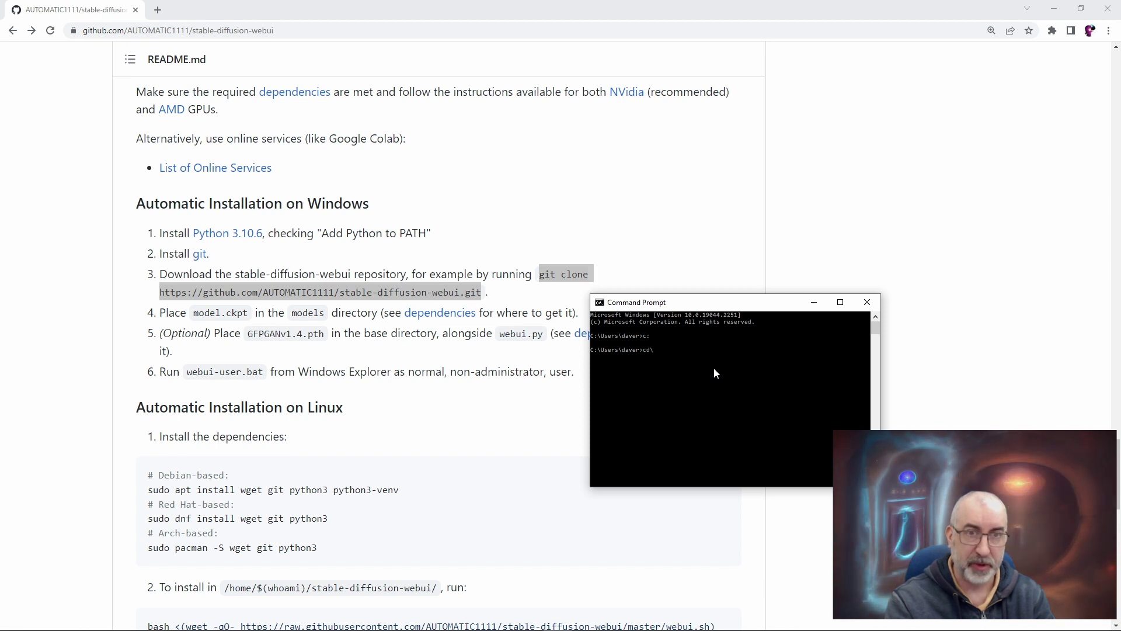
pyautogui.write('\\tool')
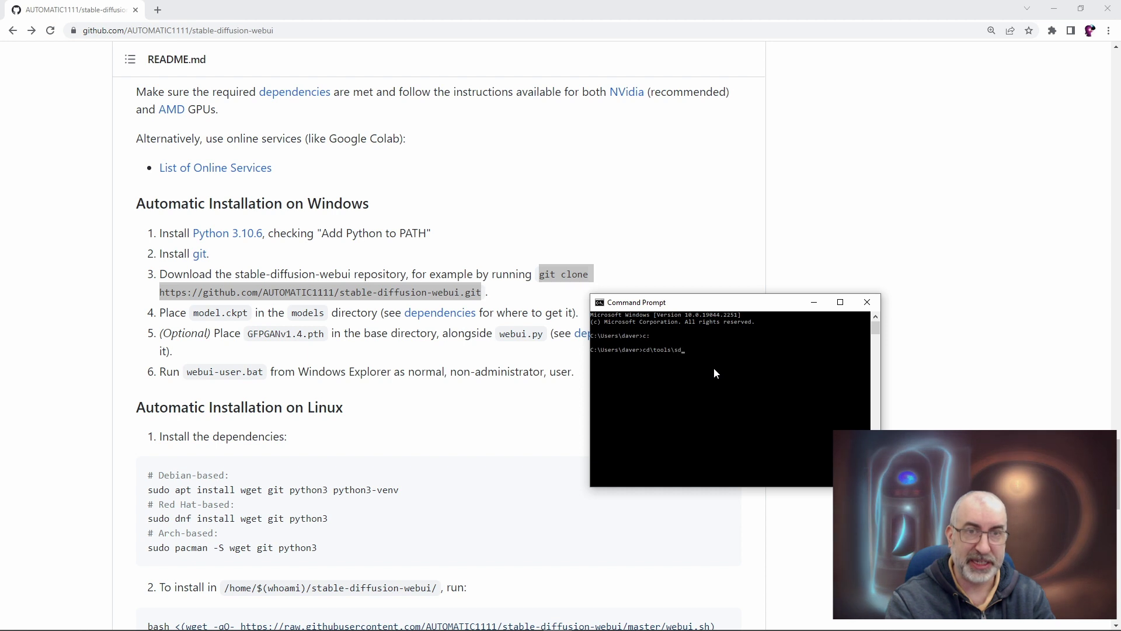
pyautogui.write('s\\sd')
pyautogui.press('Return')
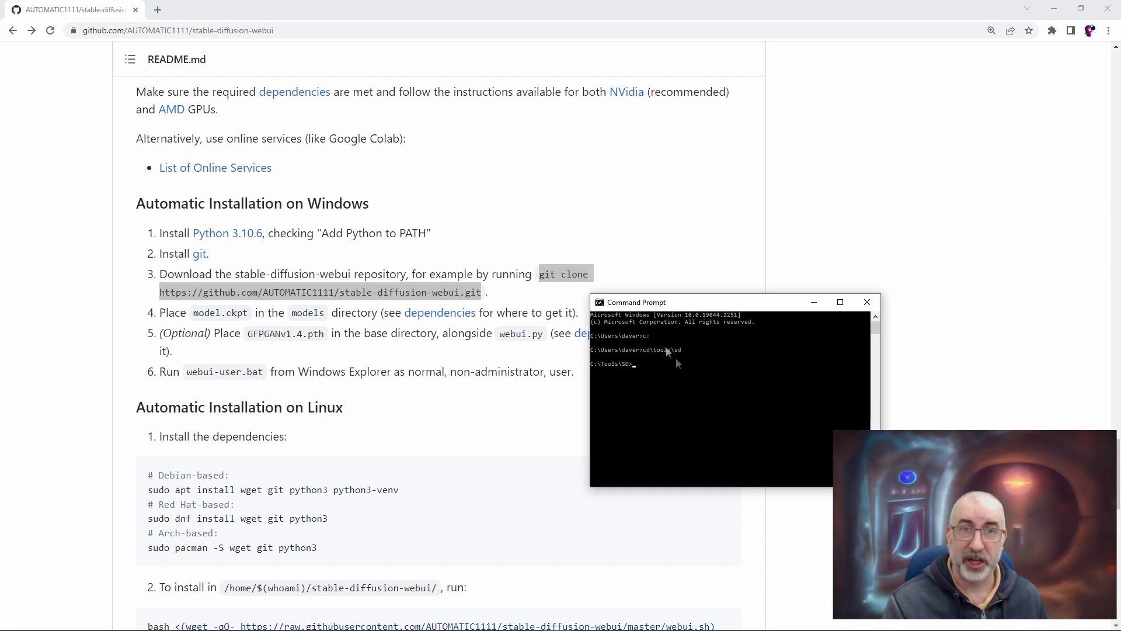
# Copy the README's git clone command, paste it at the prompt and run it.
pyautogui.moveTo(676, 362); pyautogui.dragTo(695, 291)
pyautogui.moveTo(721, 242); pyautogui.dragTo(820, 251)
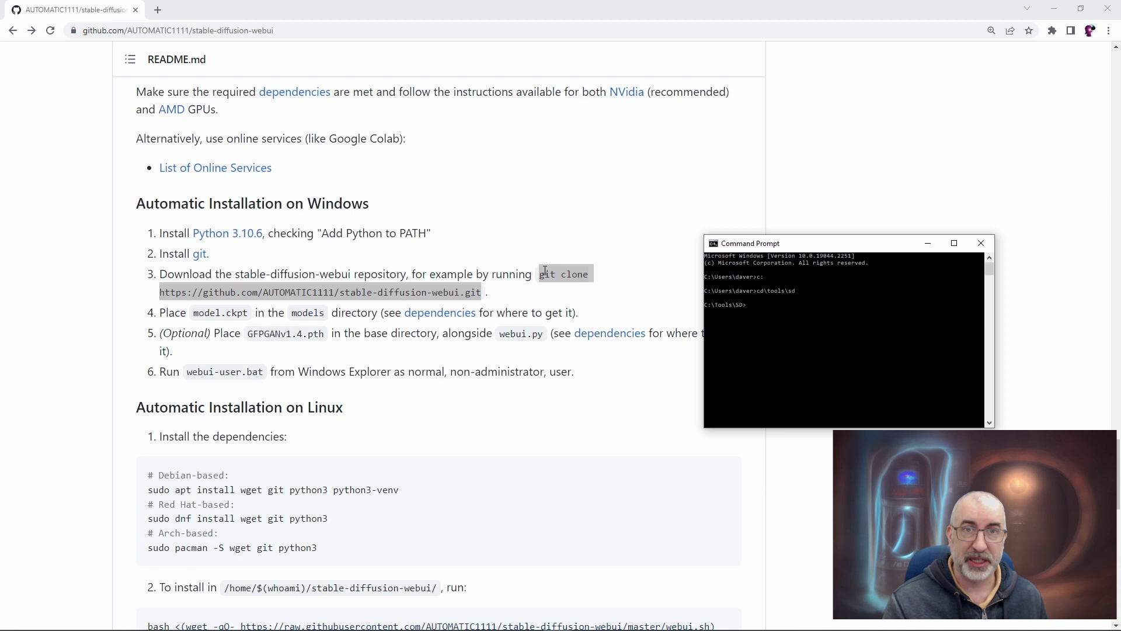
pyautogui.moveTo(543, 273); pyautogui.dragTo(485, 295)
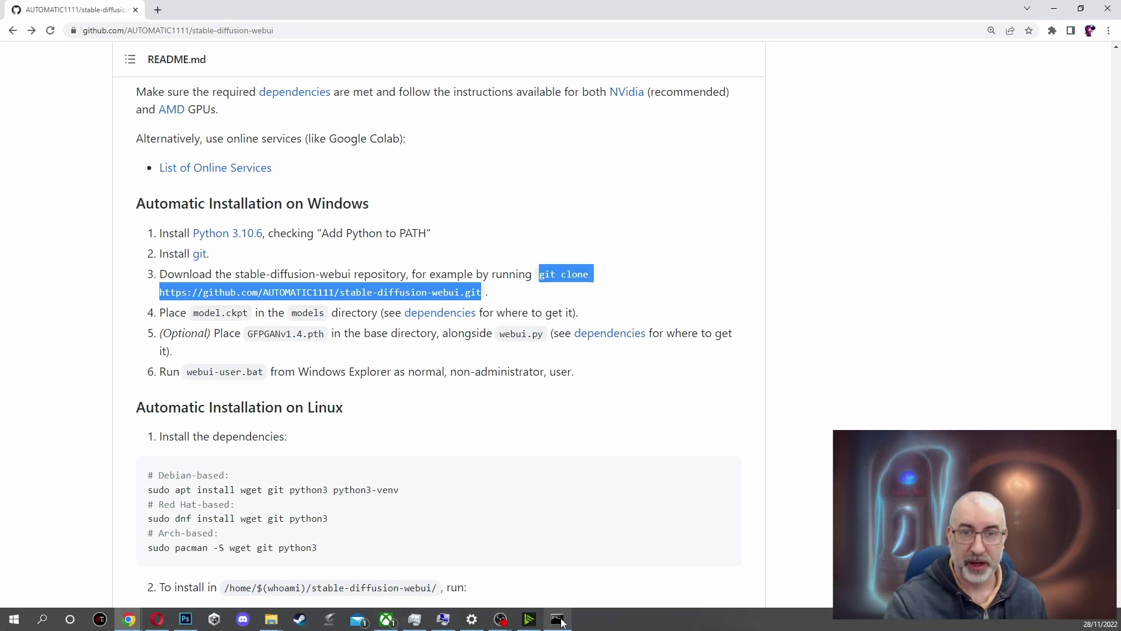
pyautogui.click(544, 618)
pyautogui.moveTo(802, 245); pyautogui.dragTo(770, 236)
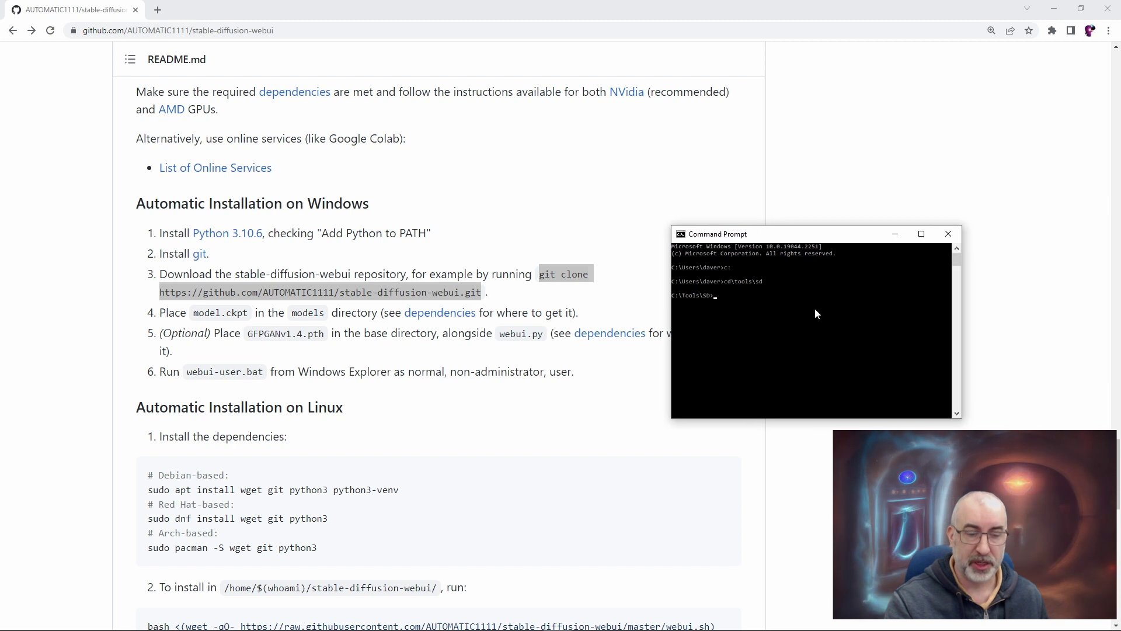
pyautogui.write('git clone https://github.com/AUTOMATIC1111/stable-diffusion-webui.git')
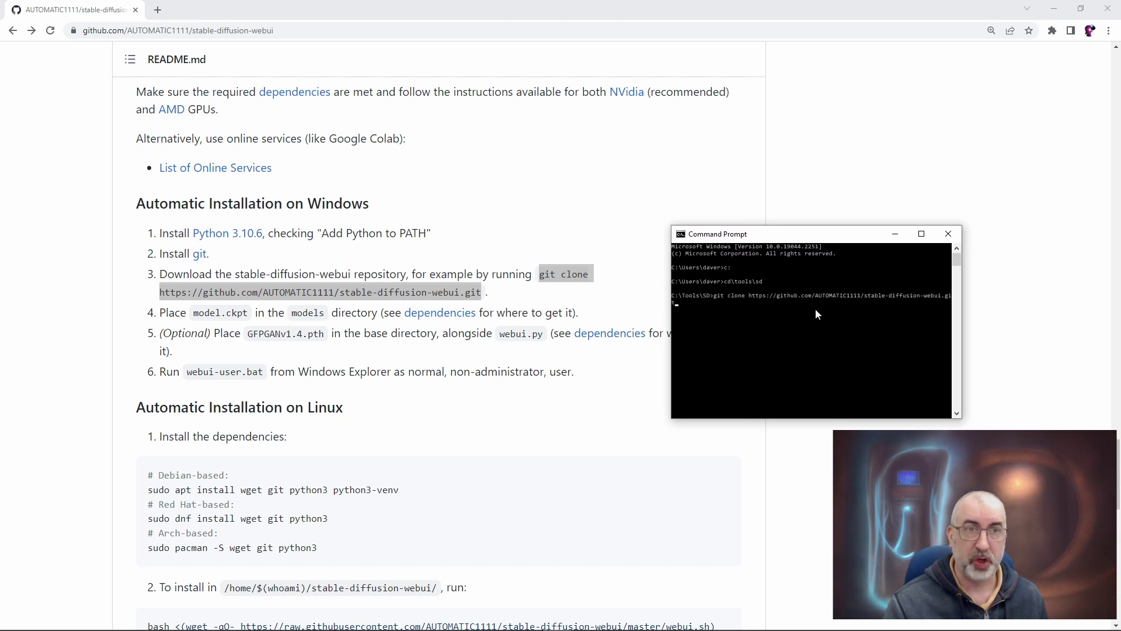
pyautogui.press('Return')
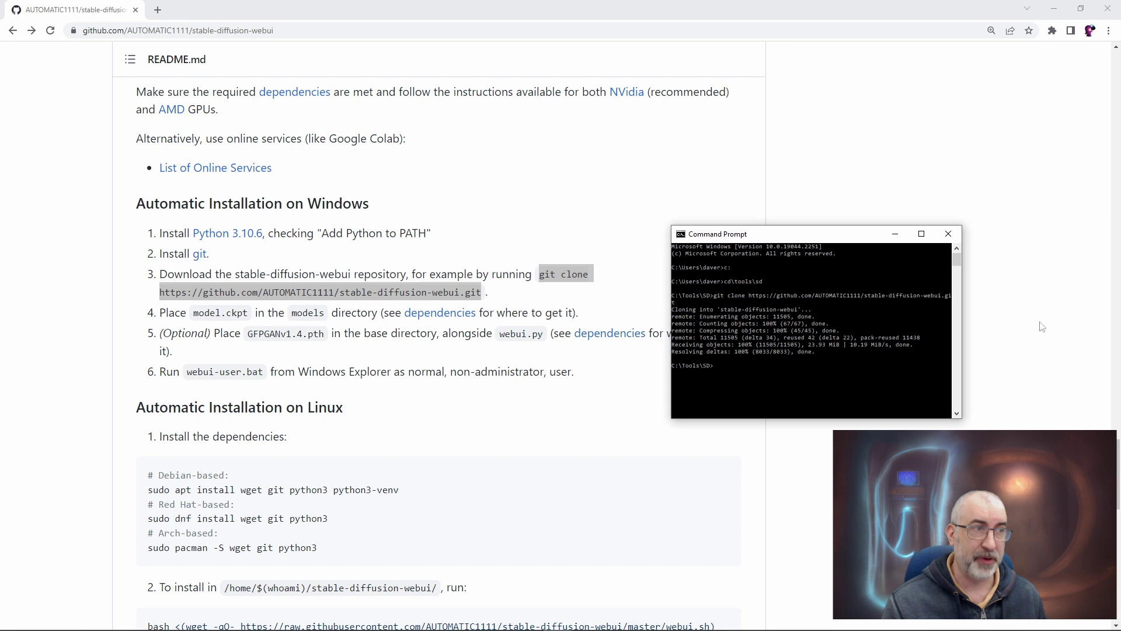
# Open the cloned stable-diffusion-webui folder in the SD window and close Command Prompt.
pyautogui.click(266, 620)
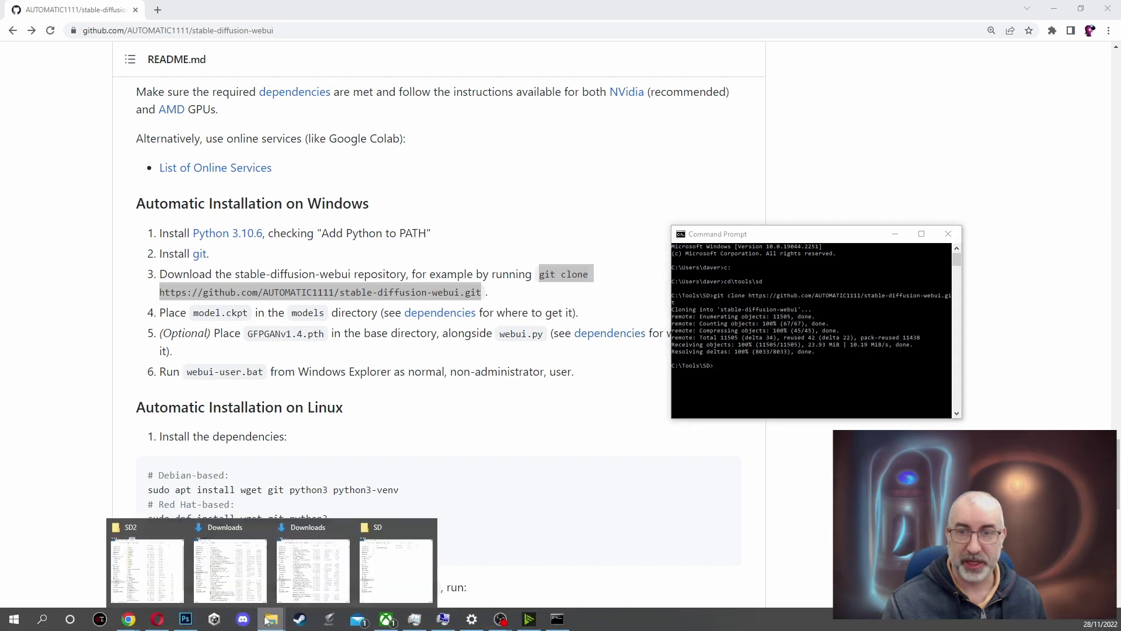
pyautogui.click(390, 575)
pyautogui.moveTo(769, 120); pyautogui.dragTo(402, 135)
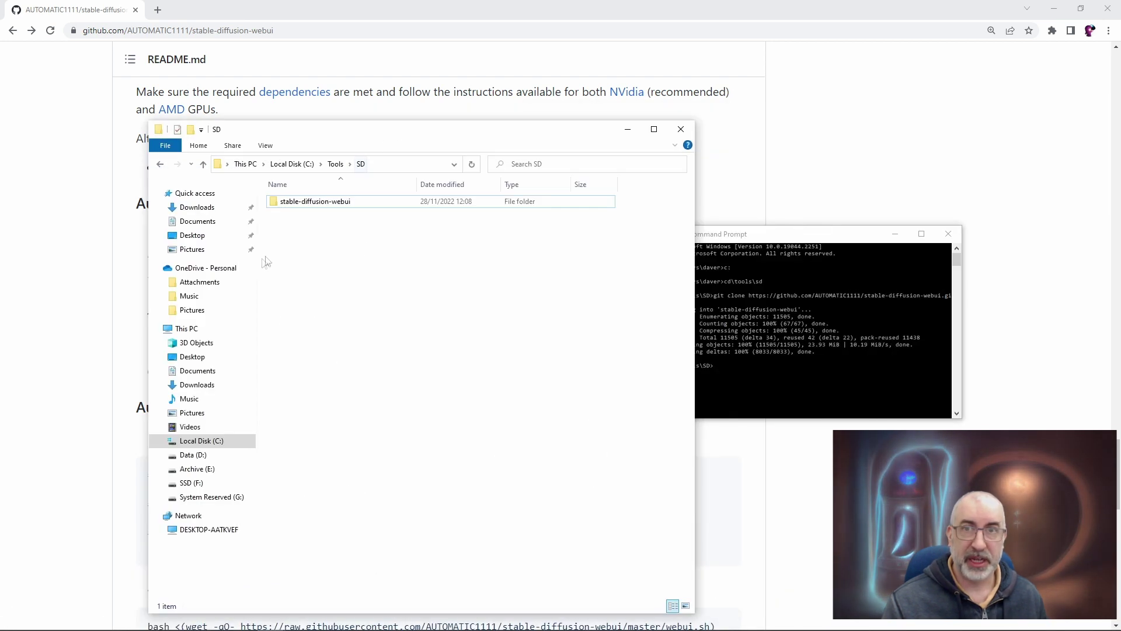
pyautogui.doubleClick(321, 204)
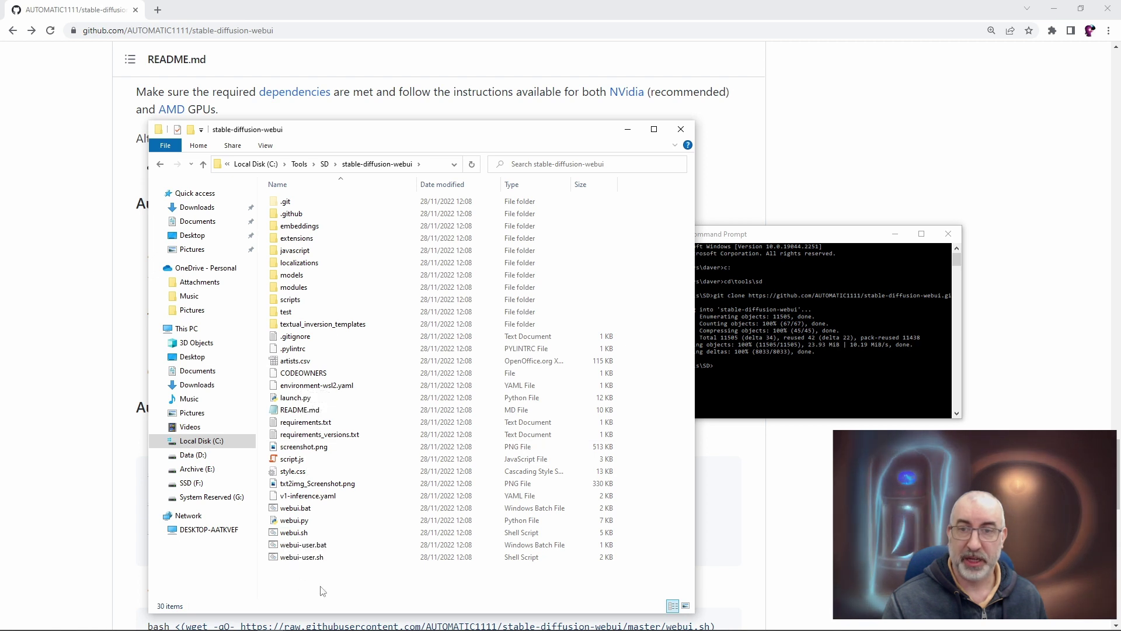
pyautogui.moveTo(383, 140); pyautogui.dragTo(791, 106)
pyautogui.click(952, 234)
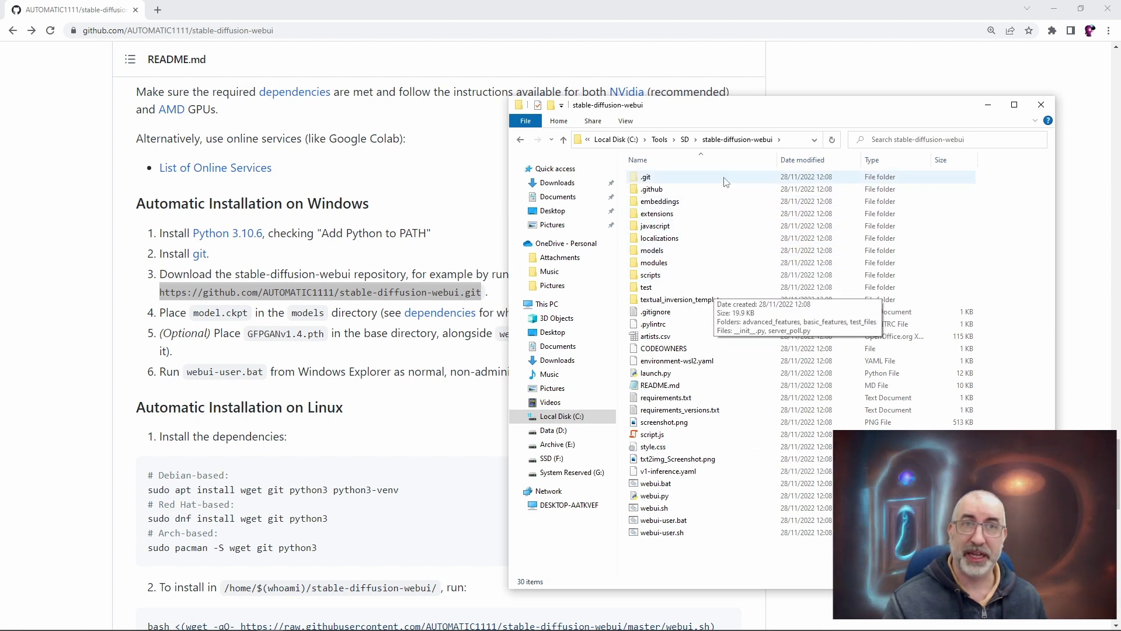
# Move all 30 items from stable-diffusion-webui up into C:\Tools\SD.
pyautogui.hotkey('alt', 'Up')
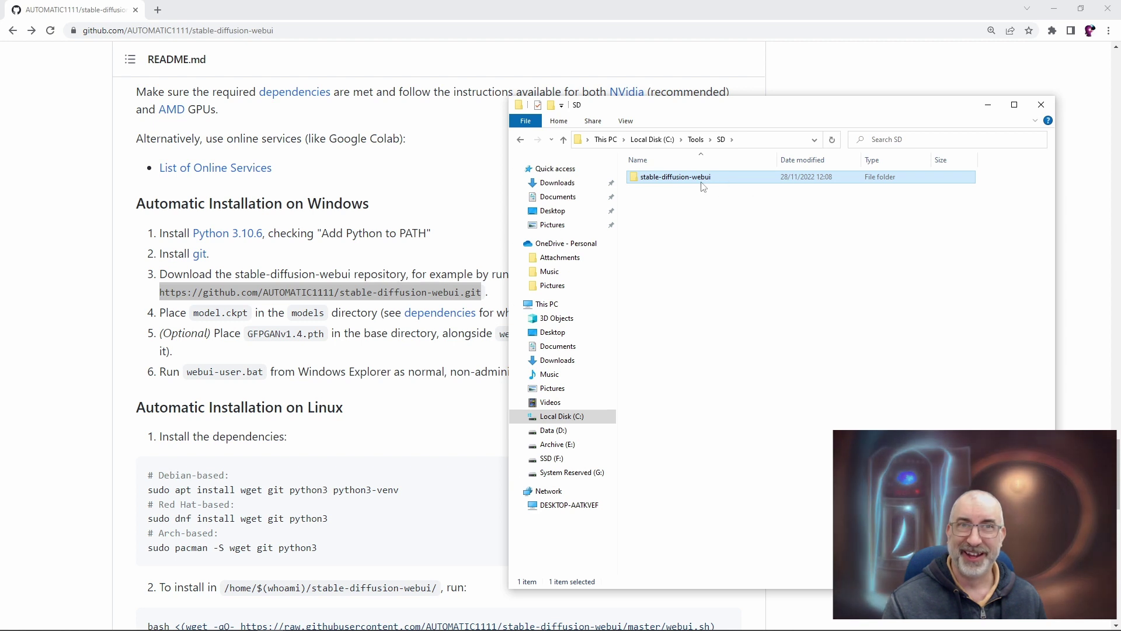
pyautogui.click(701, 182)
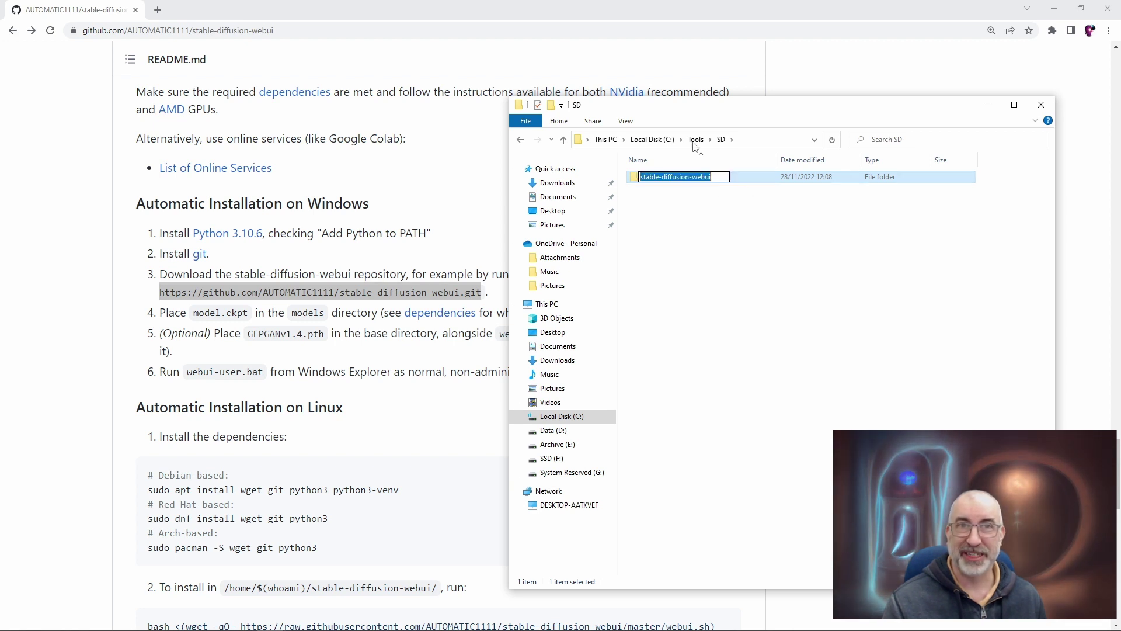
pyautogui.click(656, 200)
pyautogui.doubleClick(648, 177)
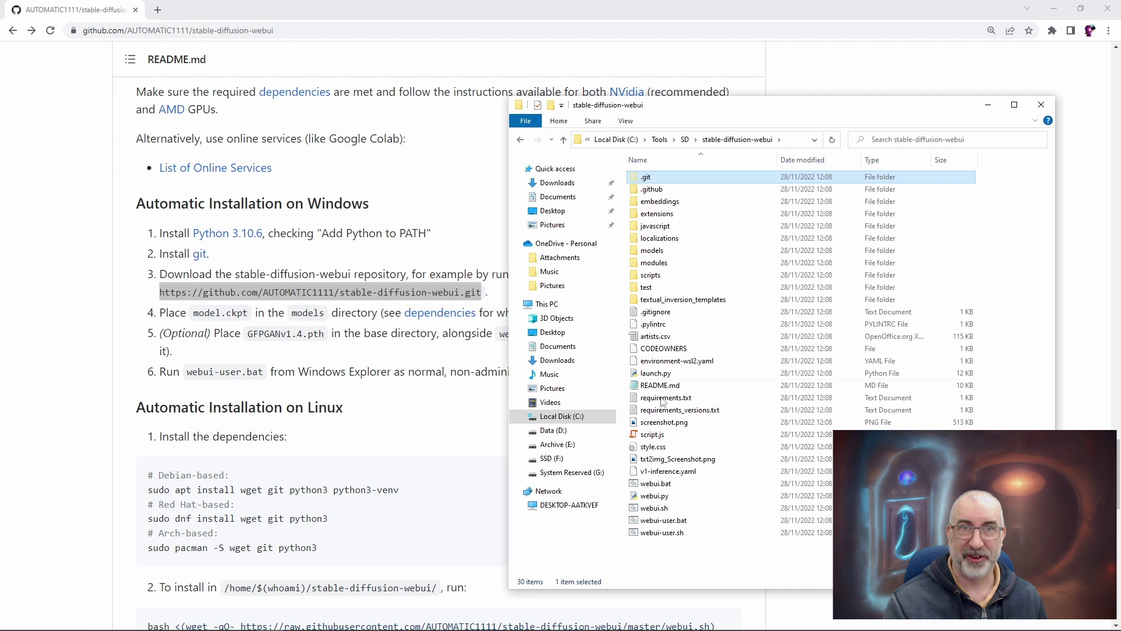
pyautogui.keyDown('shift'); pyautogui.click(666, 532); pyautogui.keyUp('shift')
pyautogui.moveTo(679, 458); pyautogui.dragTo(686, 140)
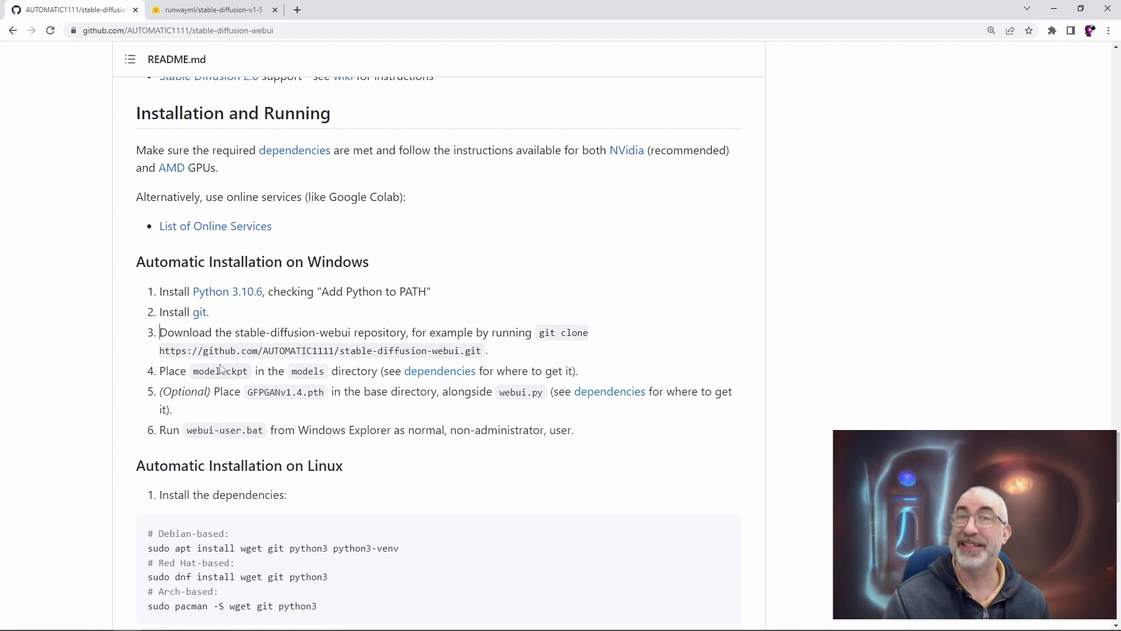
# Scroll up to the README feature list and follow the Stable Diffusion 2.0 wiki link.
pyautogui.moveTo(145, 372); pyautogui.dragTo(607, 372)
pyautogui.click(607, 373)
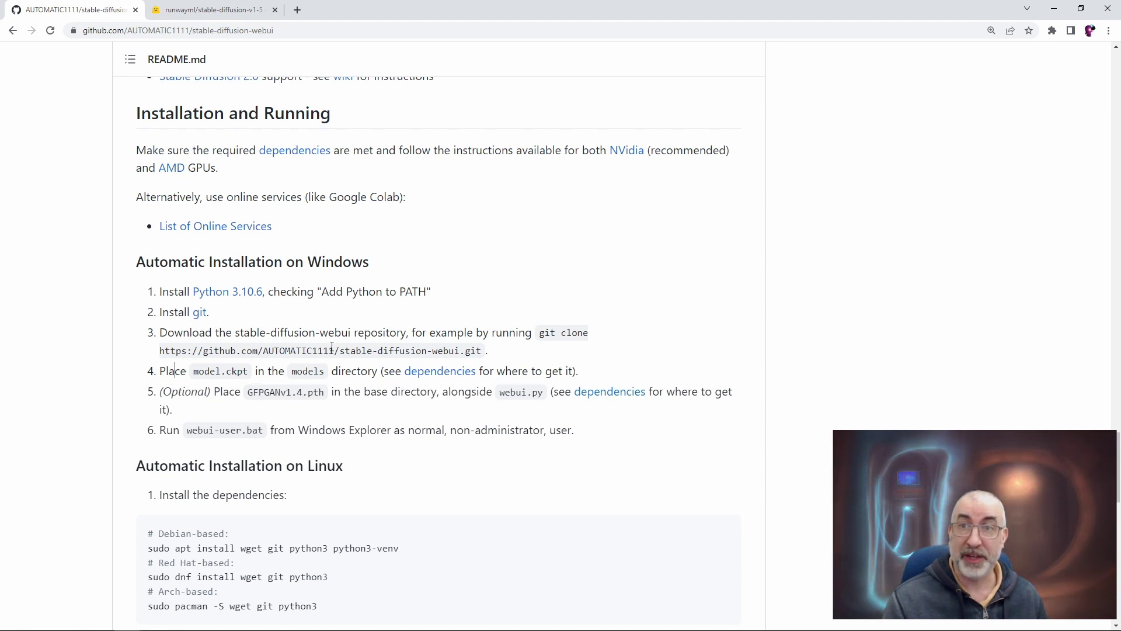
pyautogui.scroll(5, 226, 324)
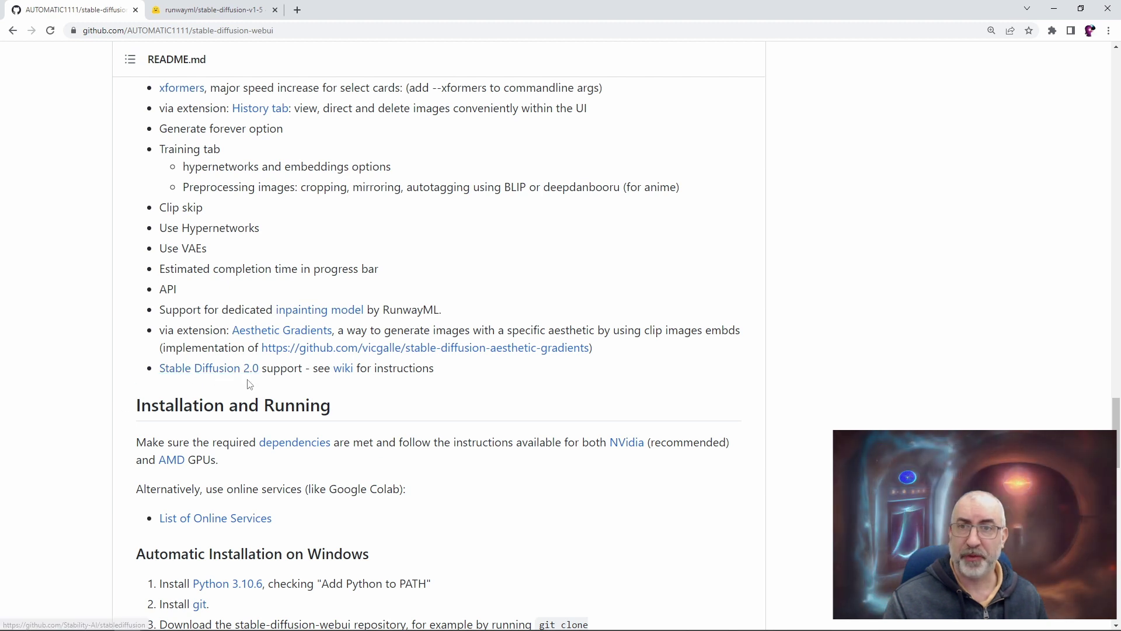
pyautogui.click(353, 372)
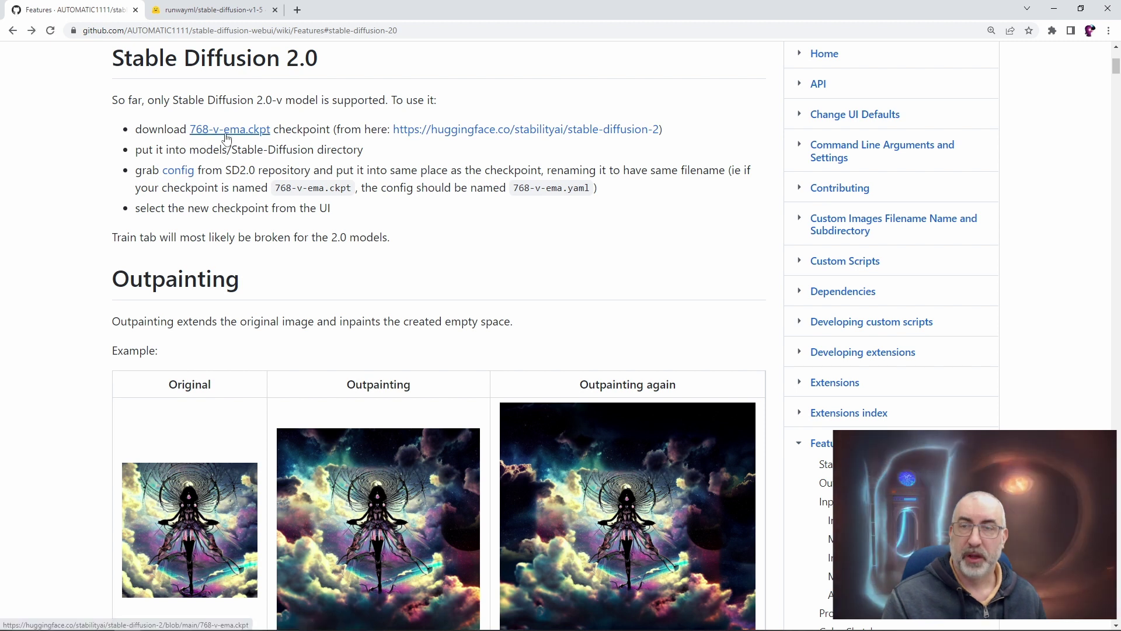
# Follow the 768-v-ema.ckpt link to its Hugging Face file page.
pyautogui.click(226, 140)
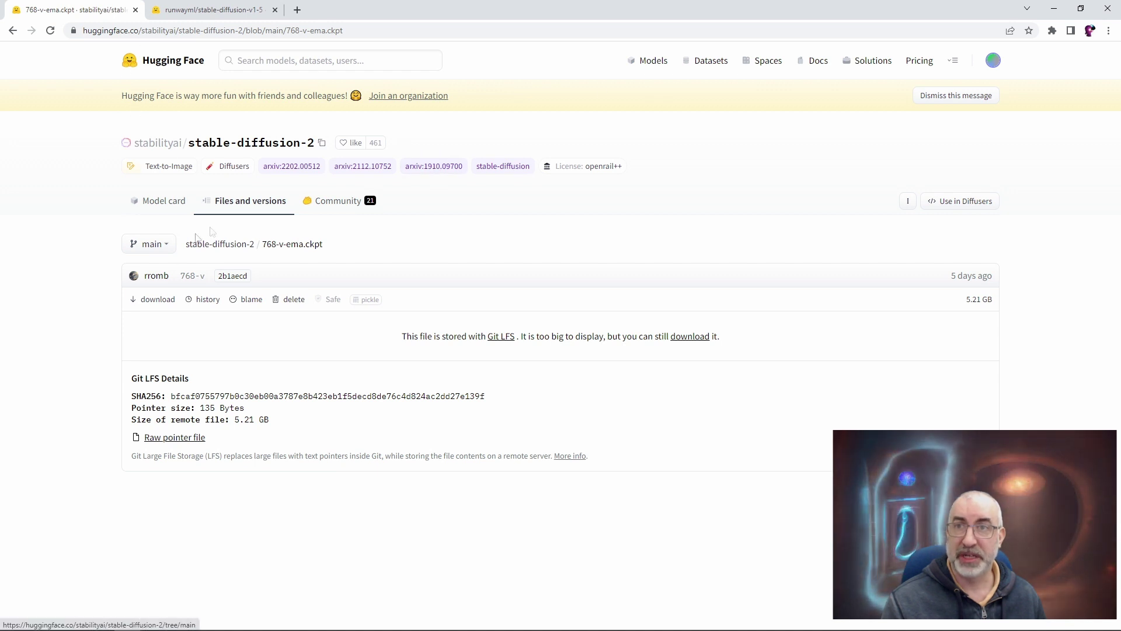
# Browse the stable-diffusion-2 model card and files to the 768-v-ema.ckpt page.
pyautogui.click(163, 201)
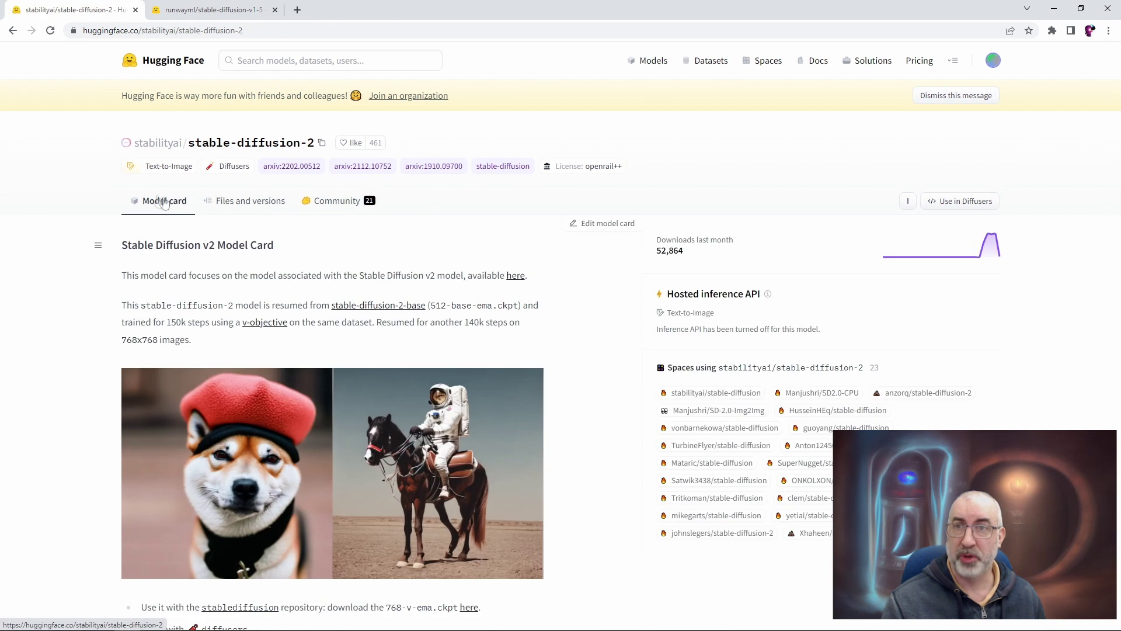
pyautogui.click(251, 201)
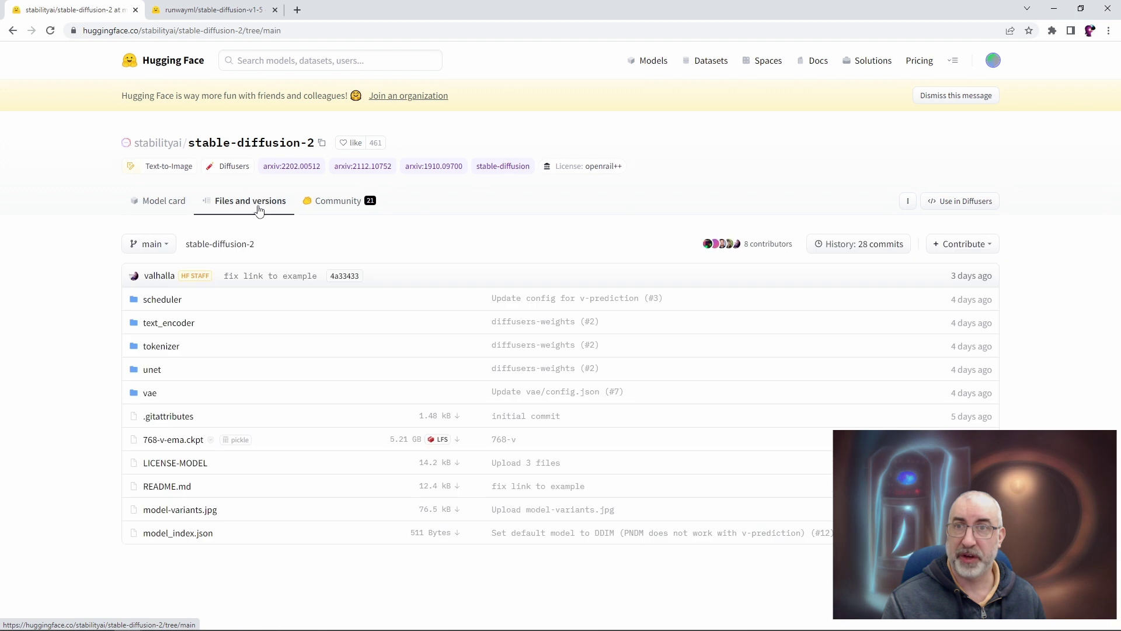
pyautogui.click(176, 446)
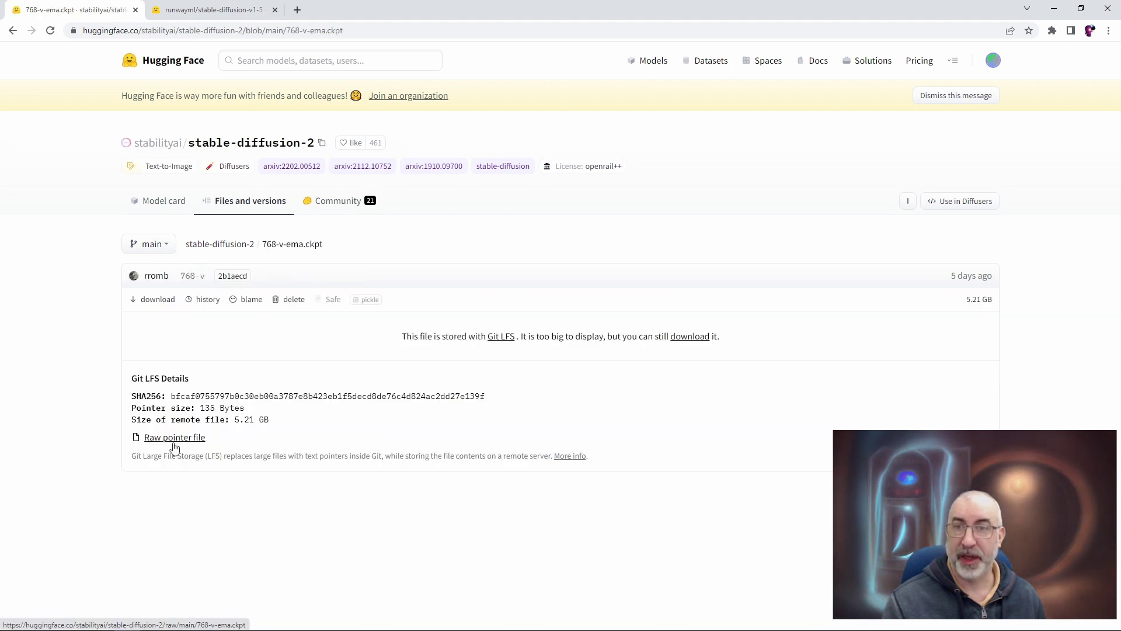
# Start the 768-v-ema.ckpt download, then cancel it from the download bar.
pyautogui.click(690, 337)
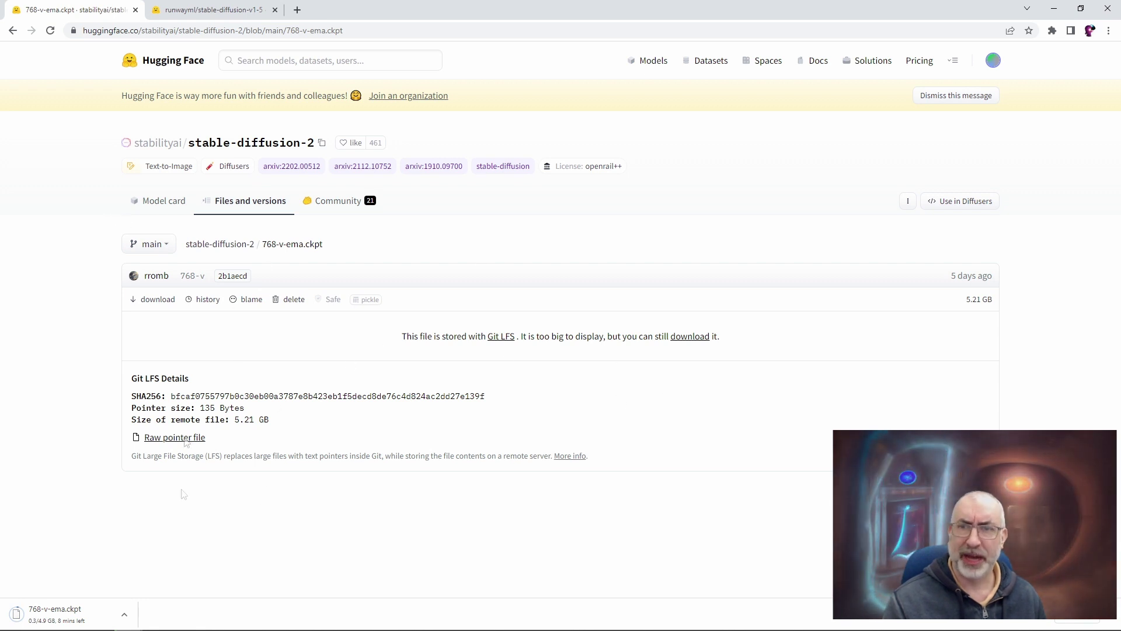
pyautogui.click(124, 613)
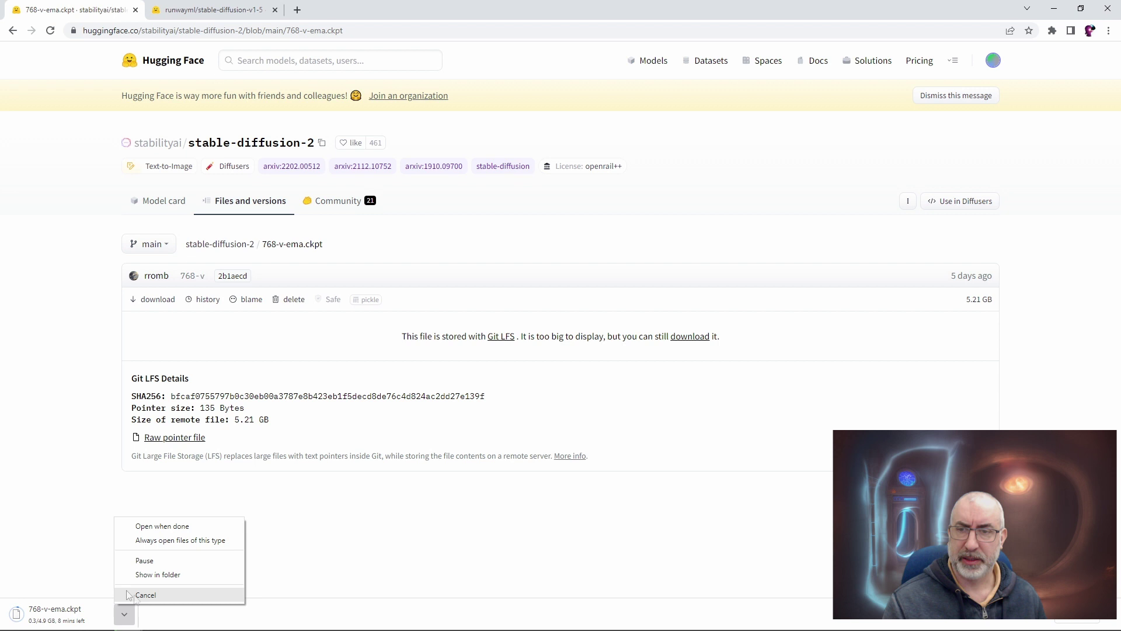
pyautogui.click(134, 594)
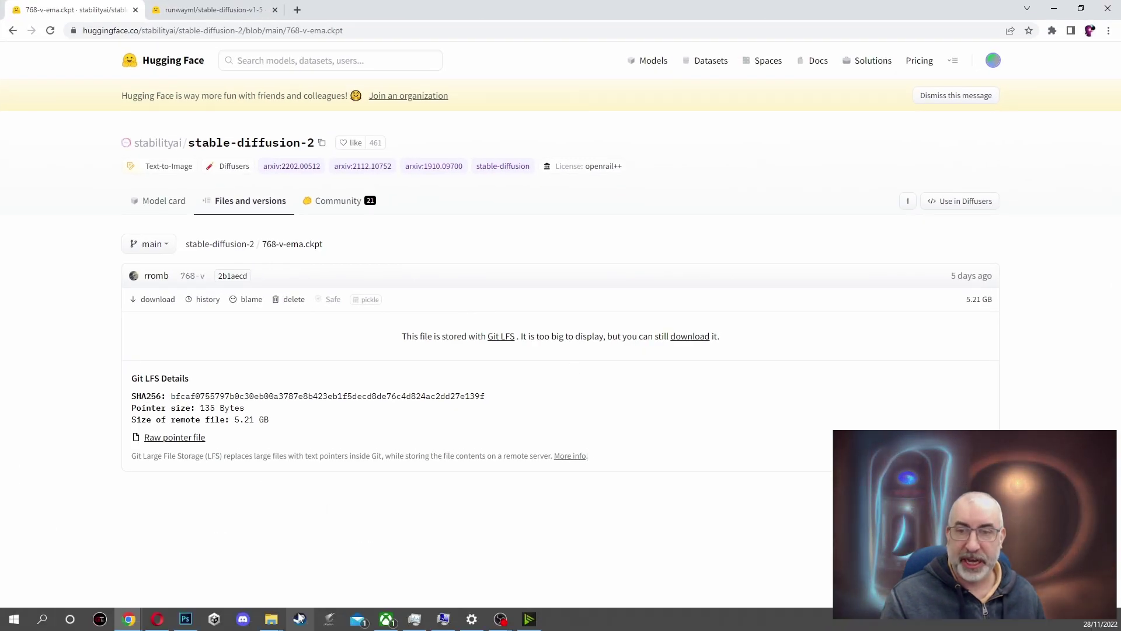
# Open SD\models\Stable-diffusion and drag 768-v-ema.ckpt into it from Downloads.
pyautogui.moveTo(271, 618)
pyautogui.click(312, 565)
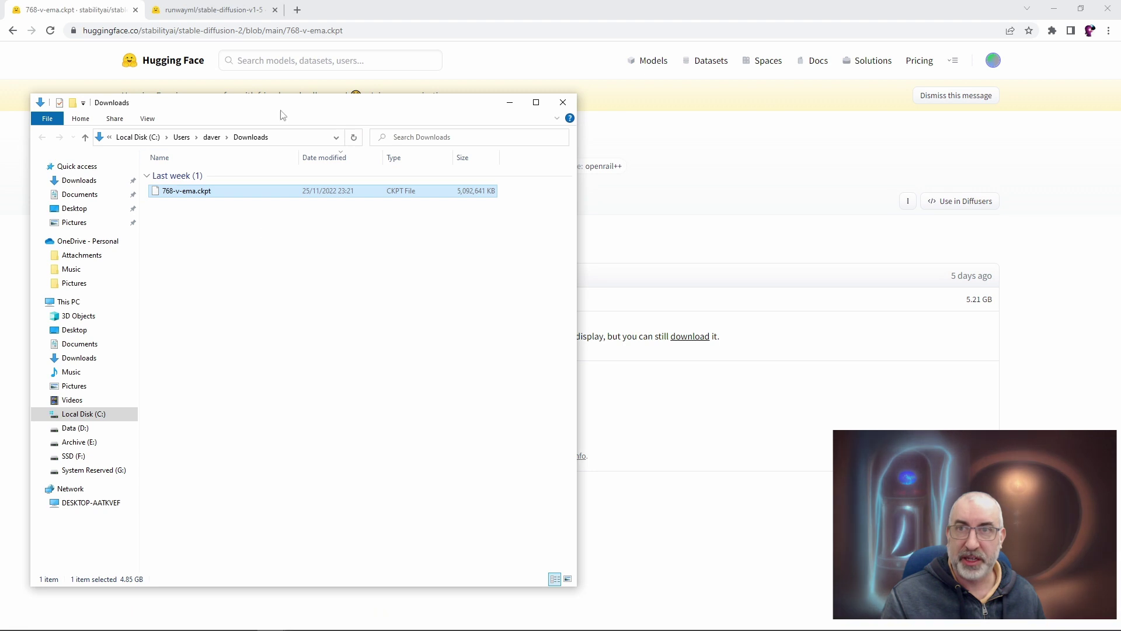
pyautogui.moveTo(280, 105); pyautogui.dragTo(253, 90)
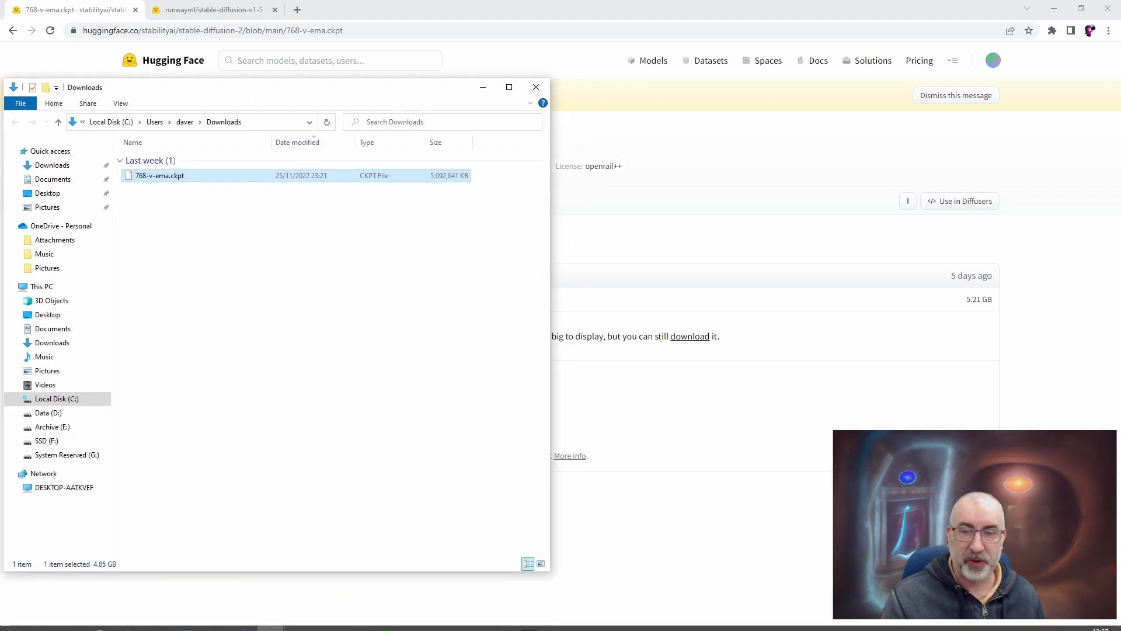
pyautogui.moveTo(271, 619)
pyautogui.click(398, 562)
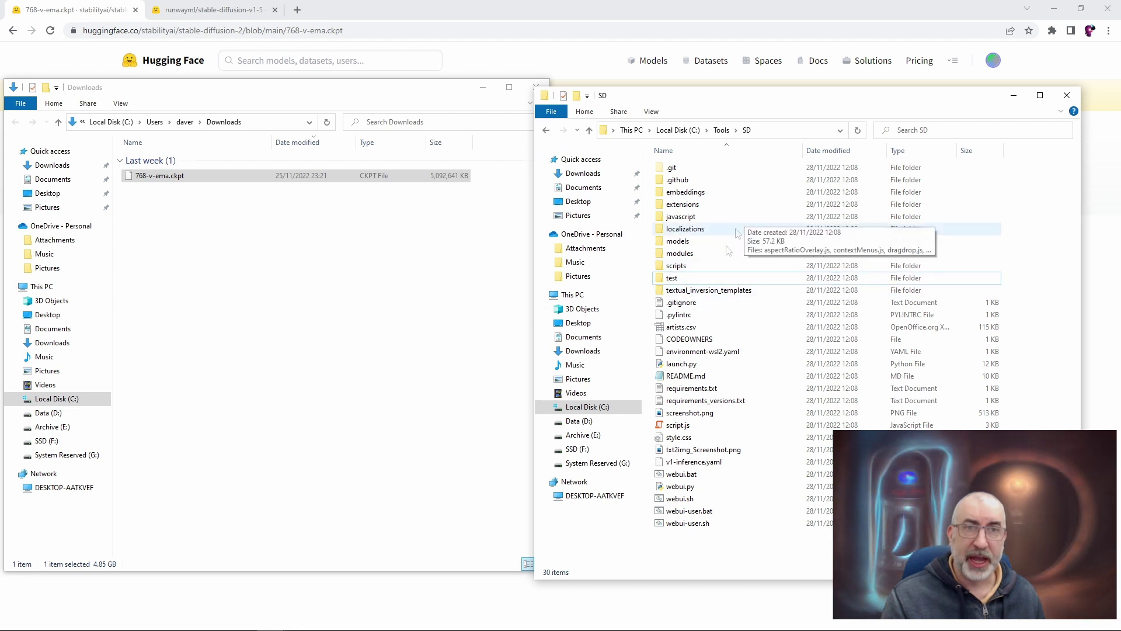
pyautogui.doubleClick(688, 243)
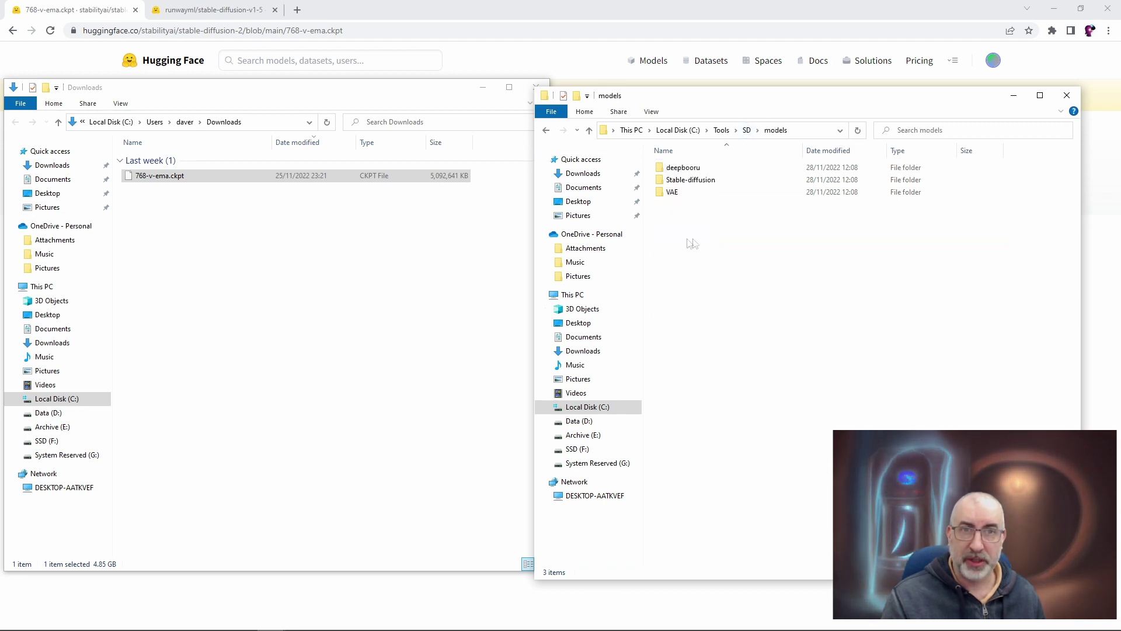
pyautogui.doubleClick(690, 179)
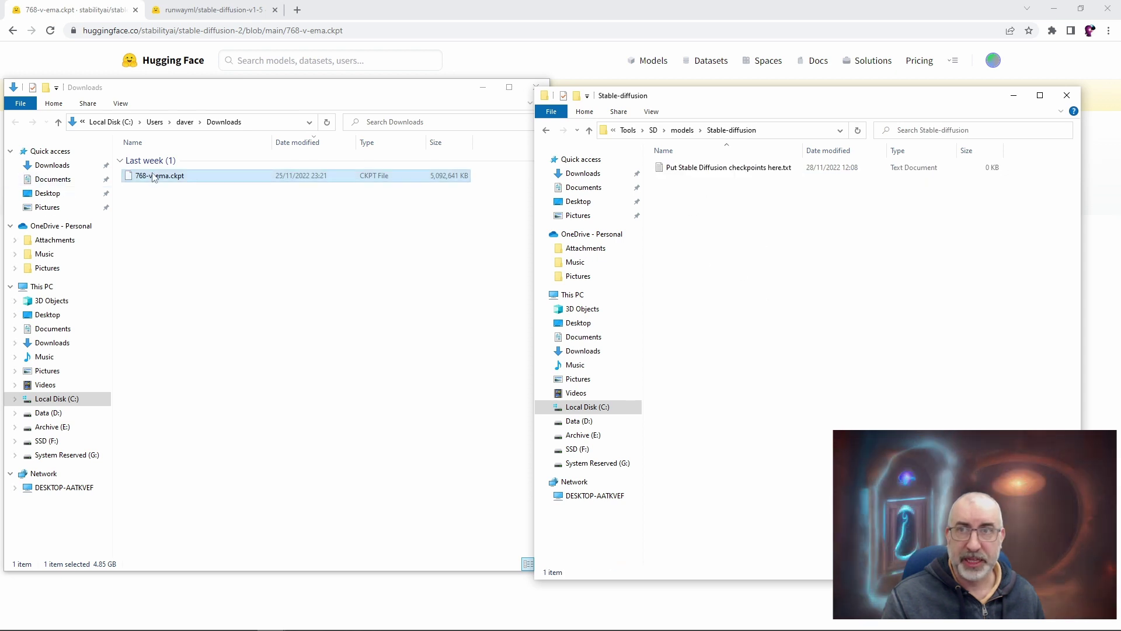
pyautogui.moveTo(153, 177); pyautogui.dragTo(724, 280)
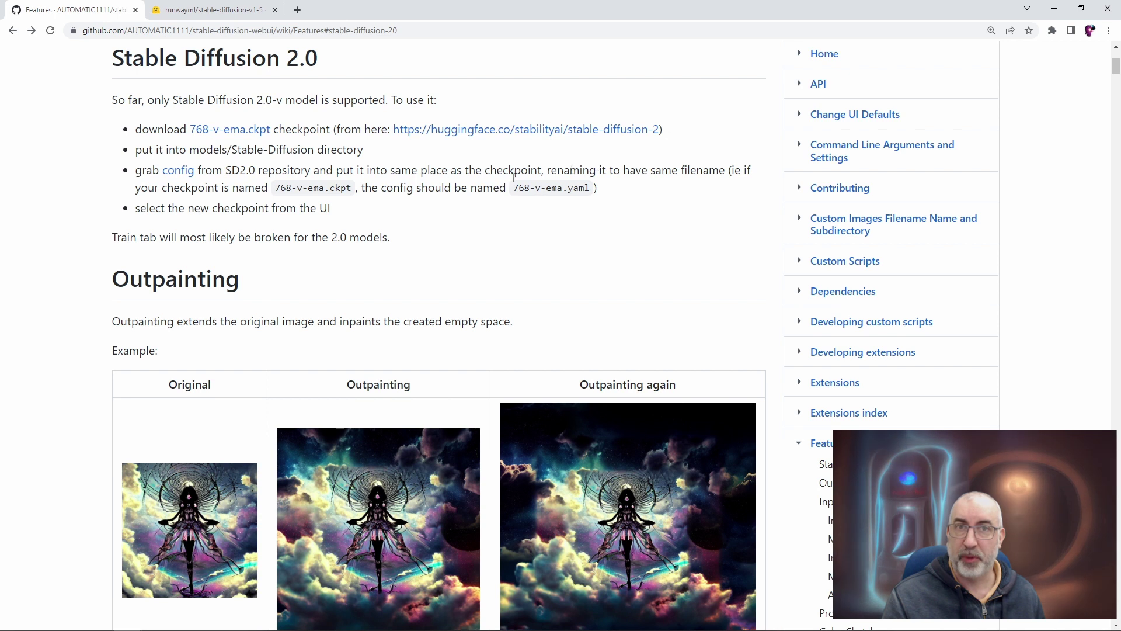
# Save the linked v2-inference-v.yaml config into C:\Tools\SD\models\Stable-diffusion.
pyautogui.rightClick(177, 172)
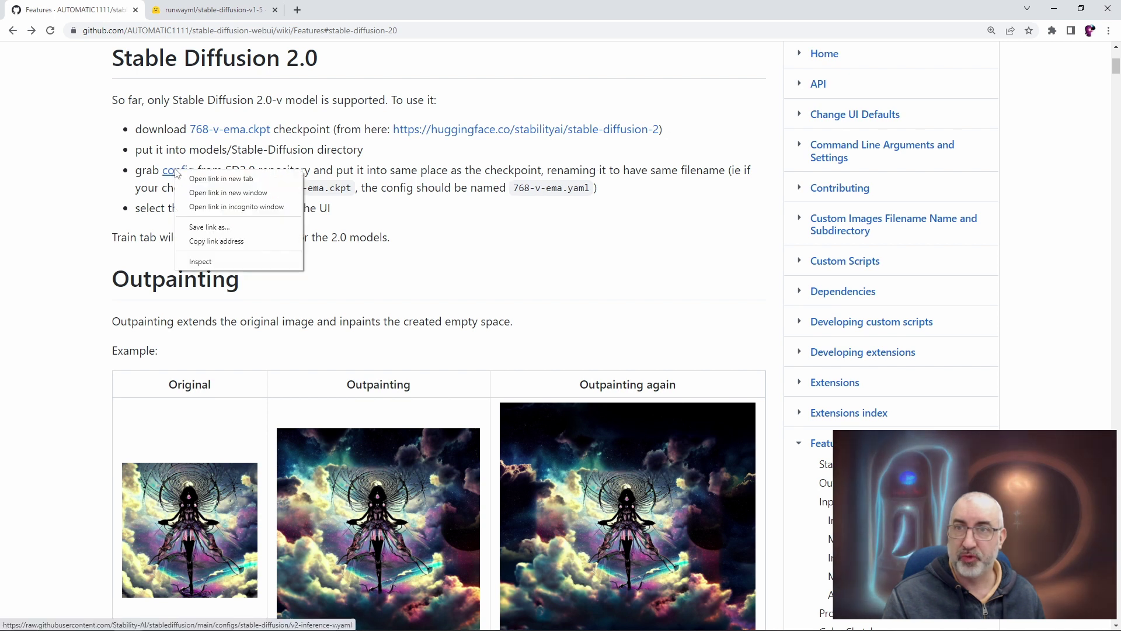
pyautogui.click(214, 233)
pyautogui.click(56, 226)
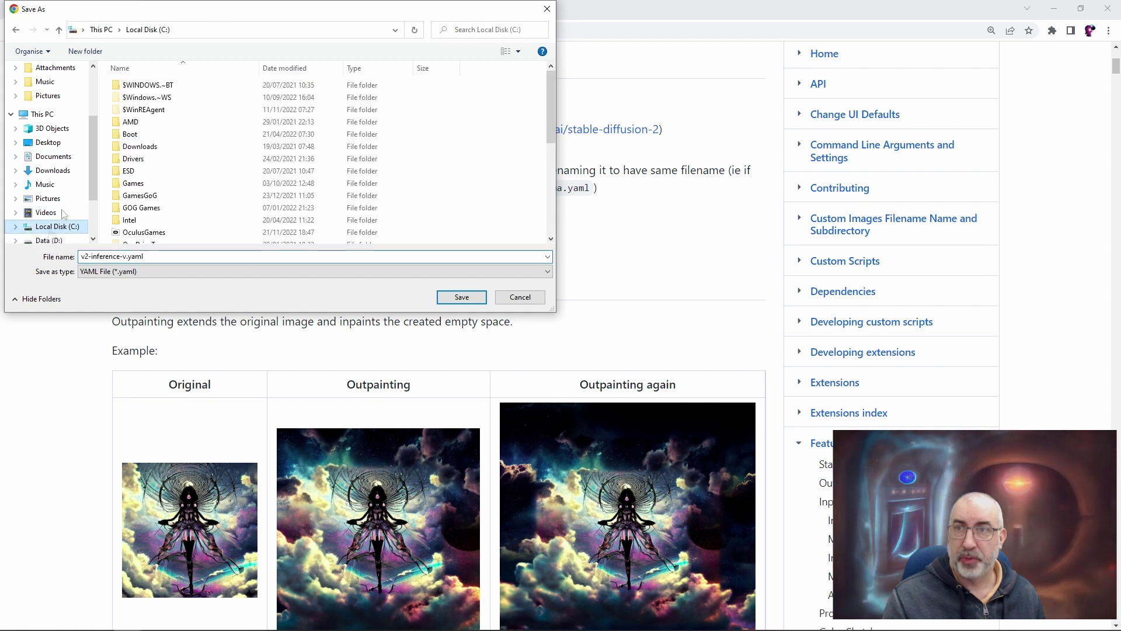
pyautogui.scroll(-5, 151, 128)
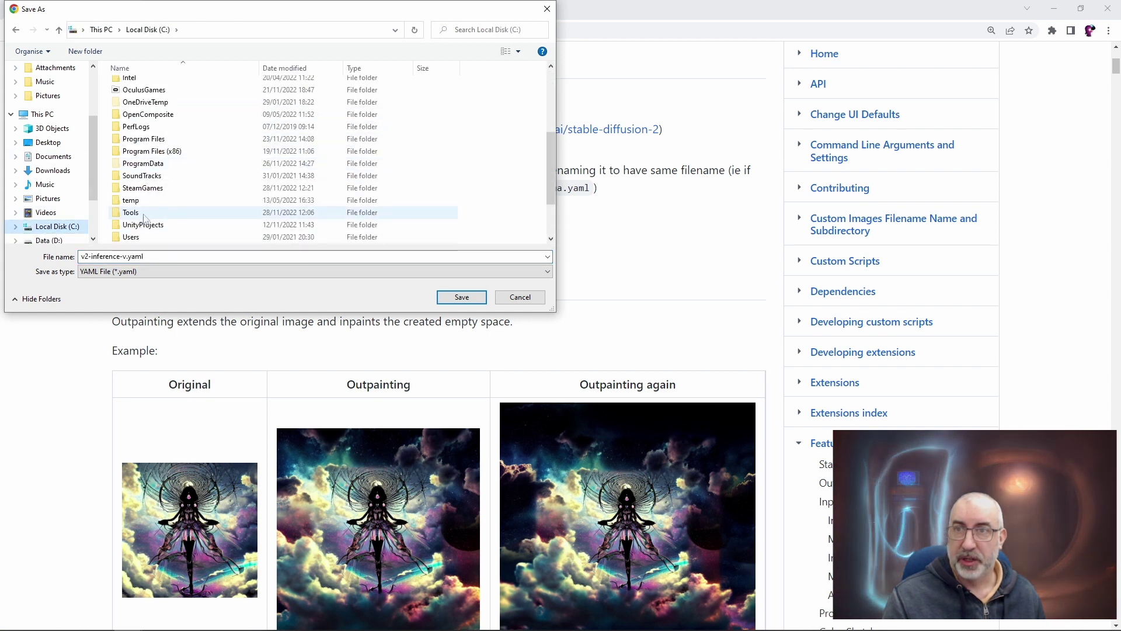
pyautogui.doubleClick(146, 217)
pyautogui.doubleClick(126, 86)
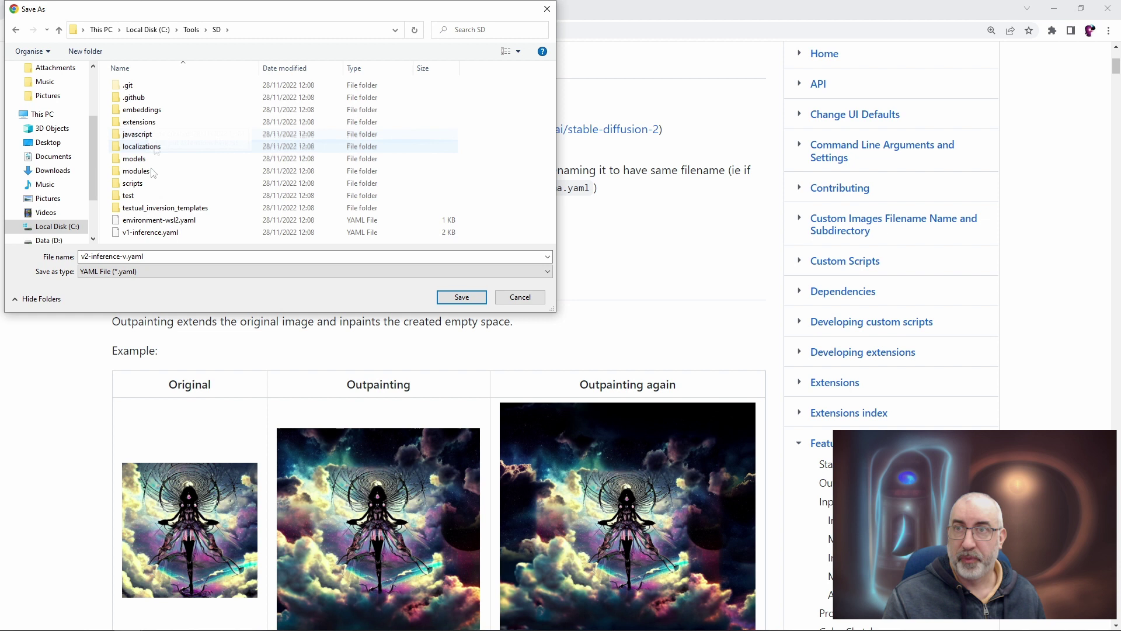
pyautogui.doubleClick(134, 158)
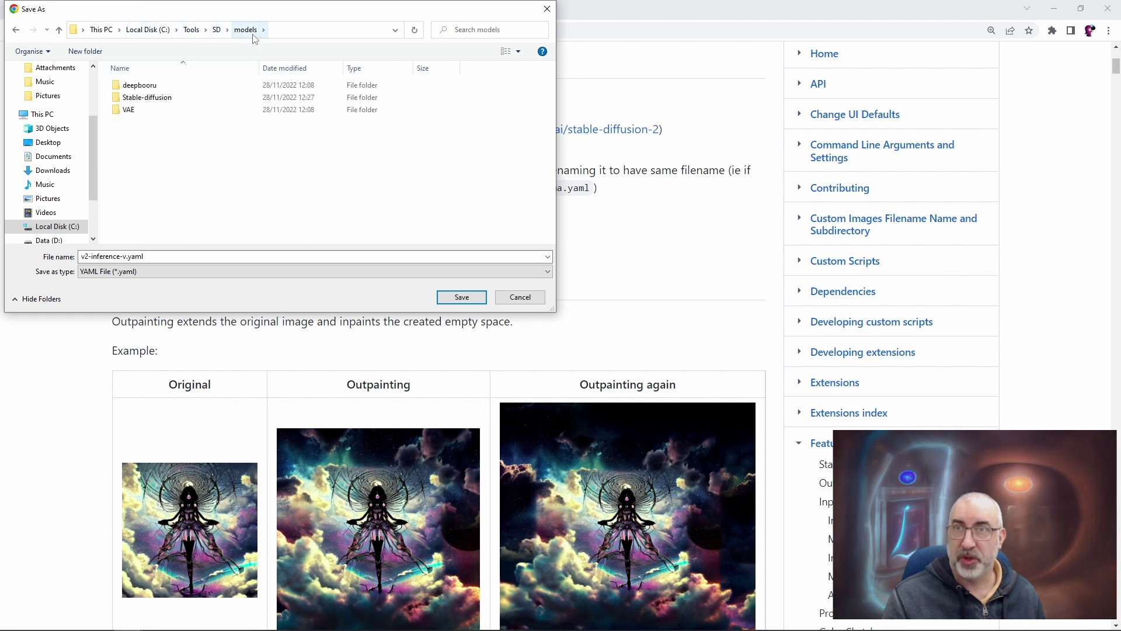
pyautogui.doubleClick(151, 97)
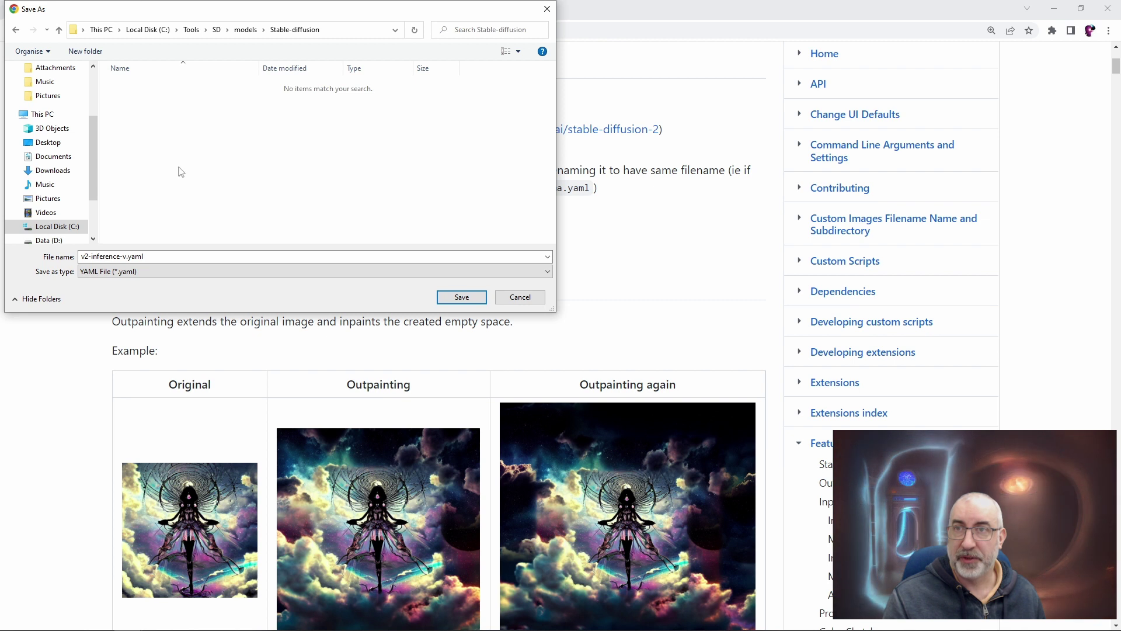
pyautogui.click(461, 297)
# Rename v2-inference-v.yaml to 768-v-ema.yaml in the Stable-diffusion folder.
pyautogui.moveTo(274, 609)
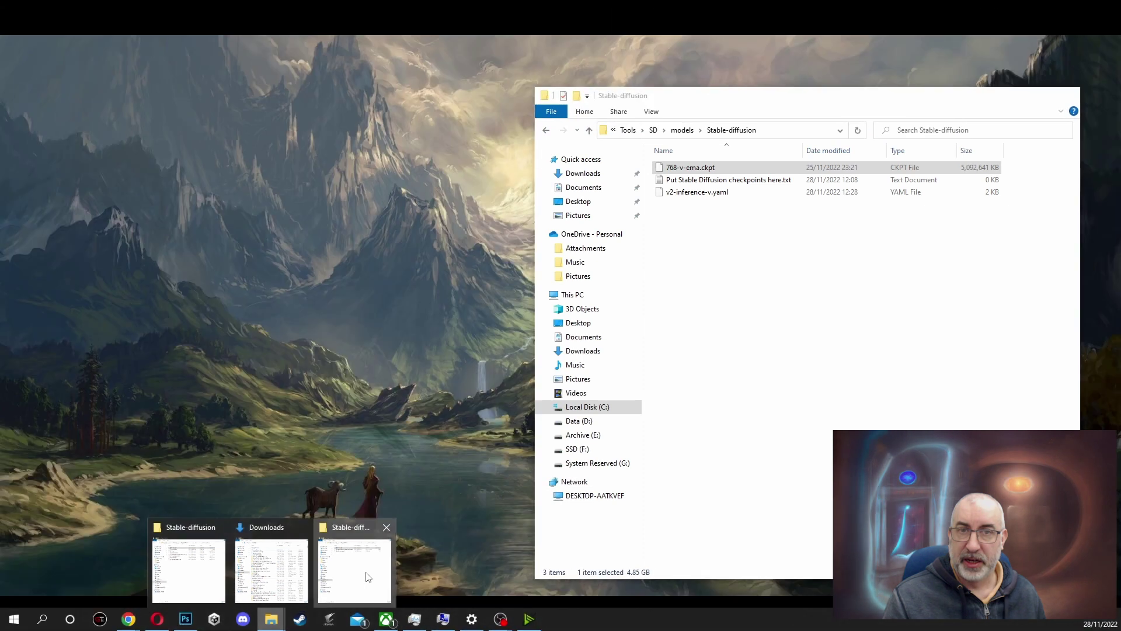
pyautogui.click(354, 566)
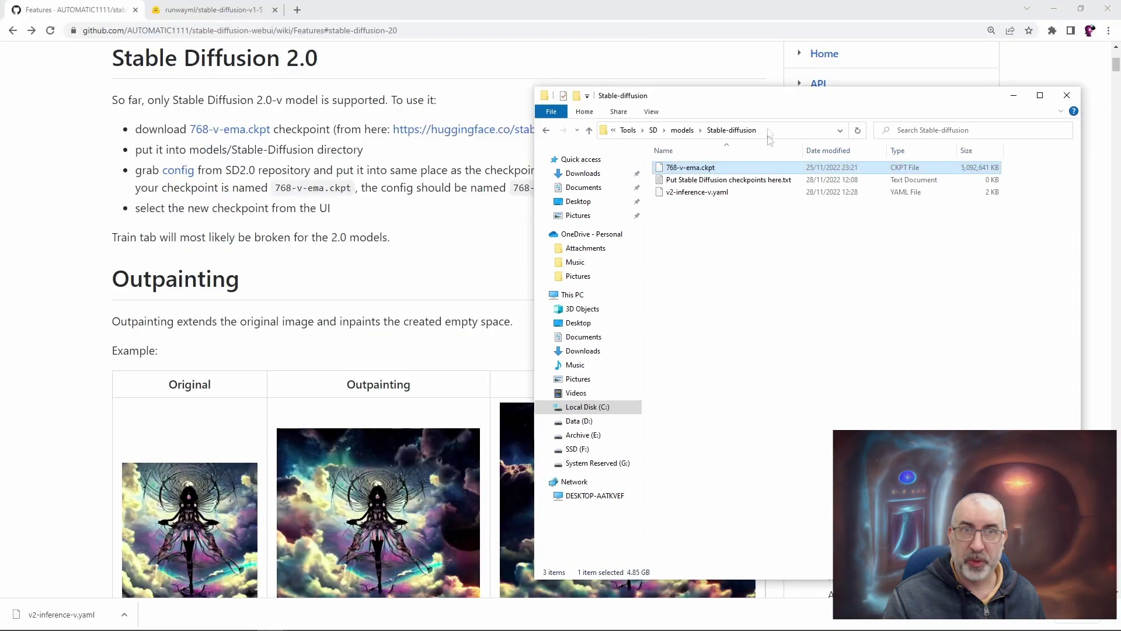
pyautogui.moveTo(759, 95); pyautogui.dragTo(636, 80)
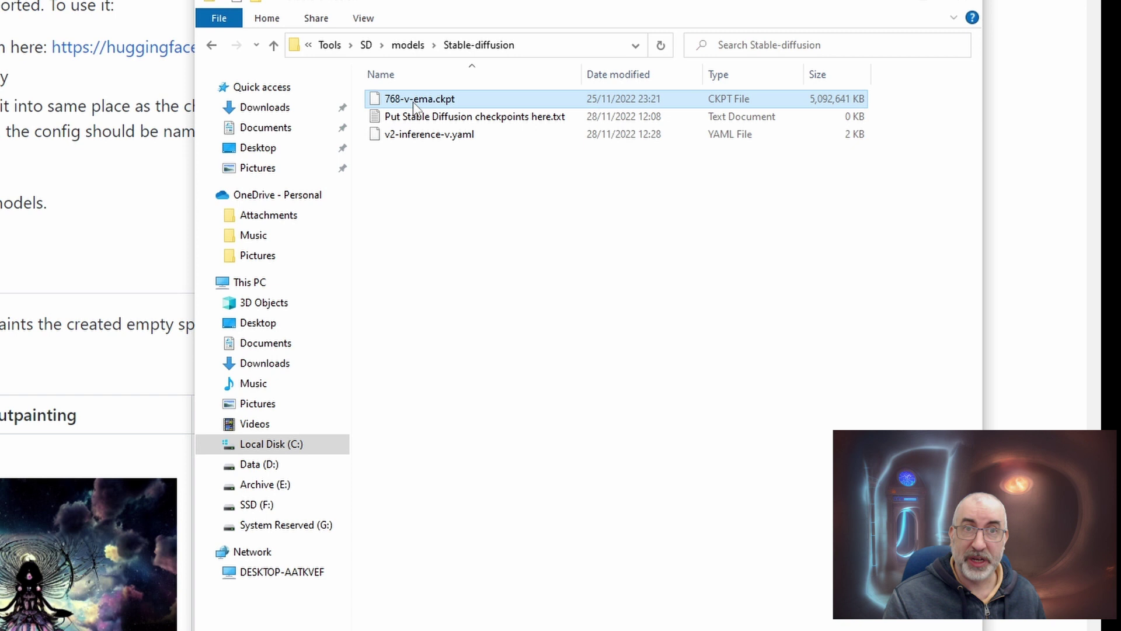
pyautogui.click(412, 101)
pyautogui.click(415, 136)
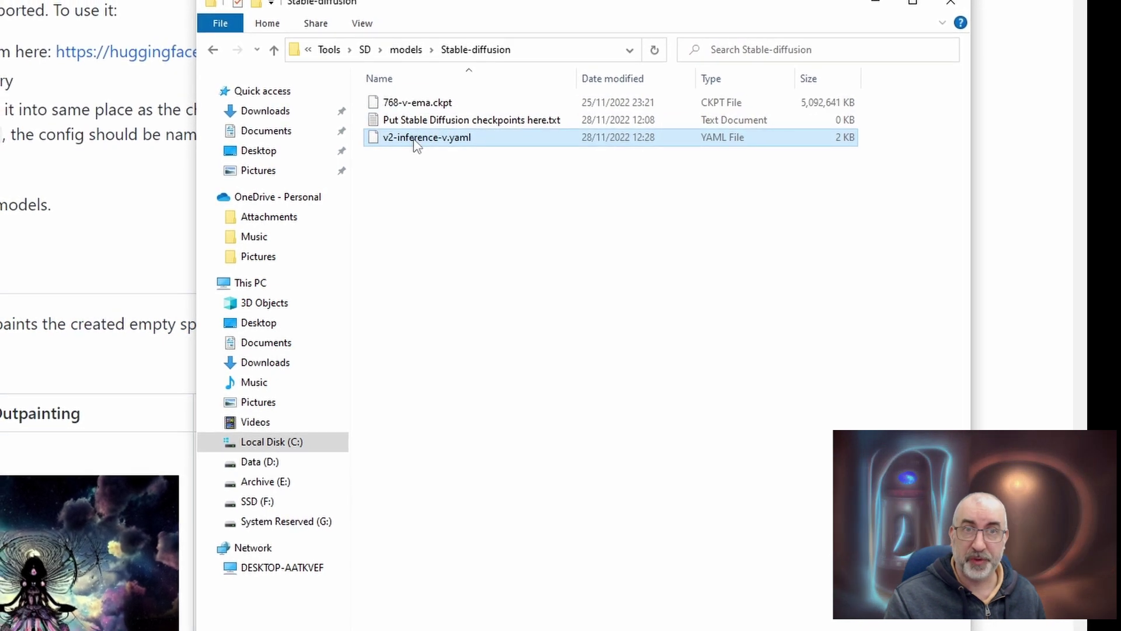
pyautogui.press('F2')
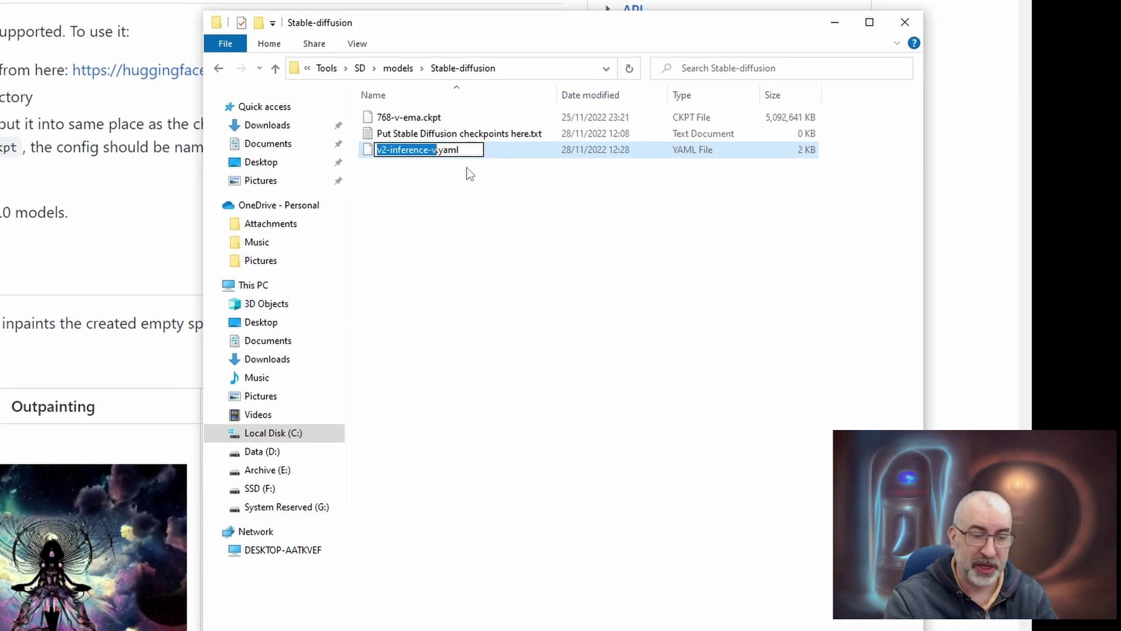
pyautogui.write('768')
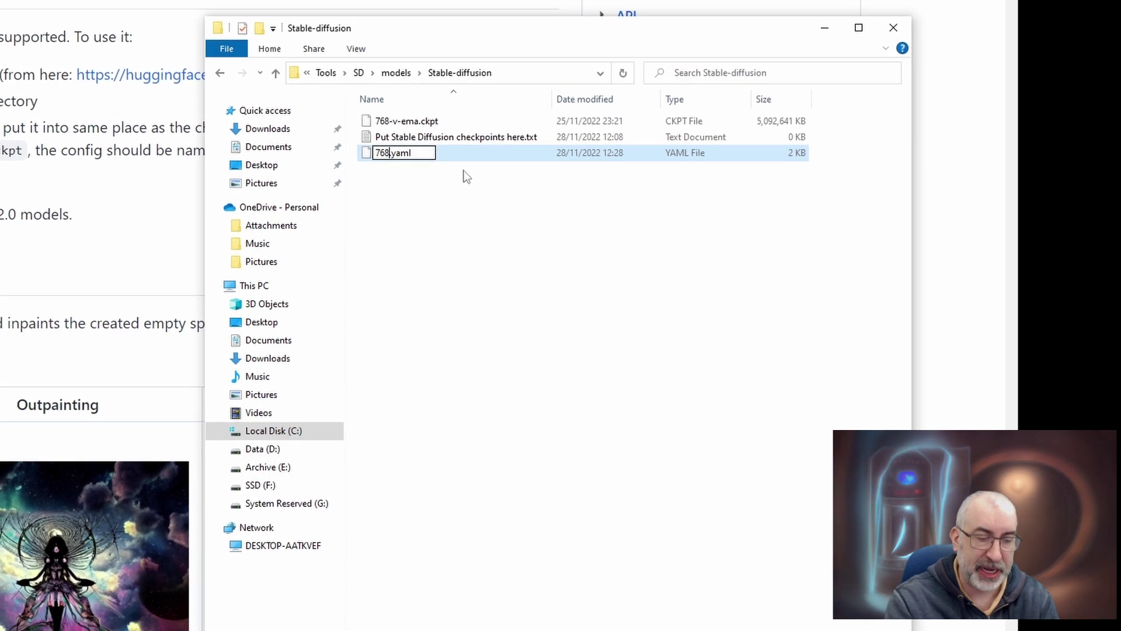
pyautogui.write('-v')
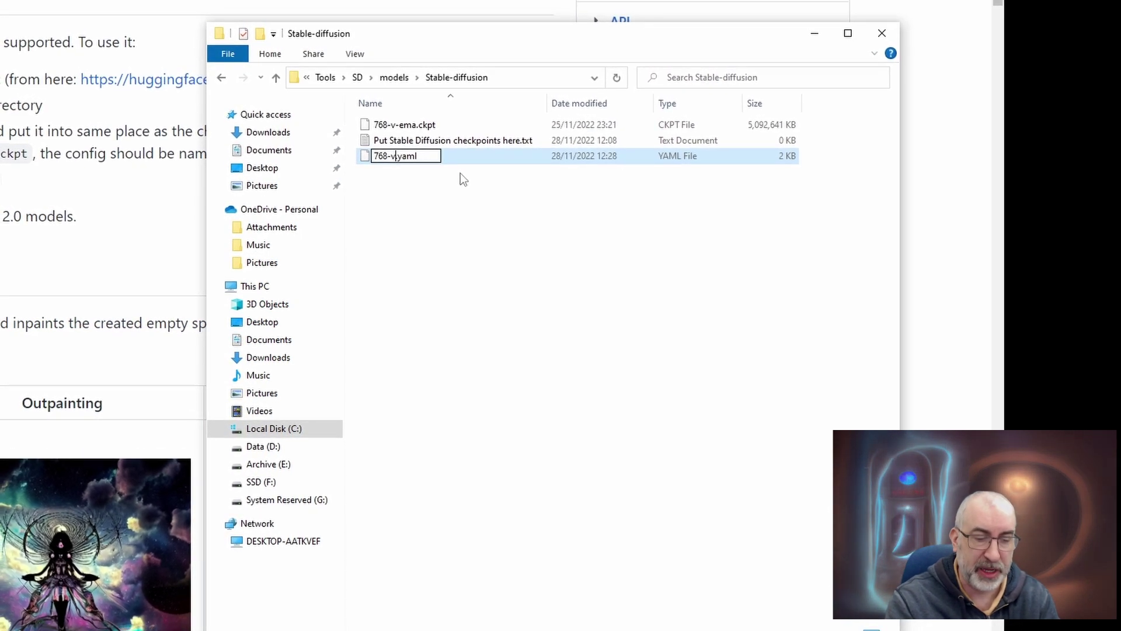
pyautogui.write('-em')
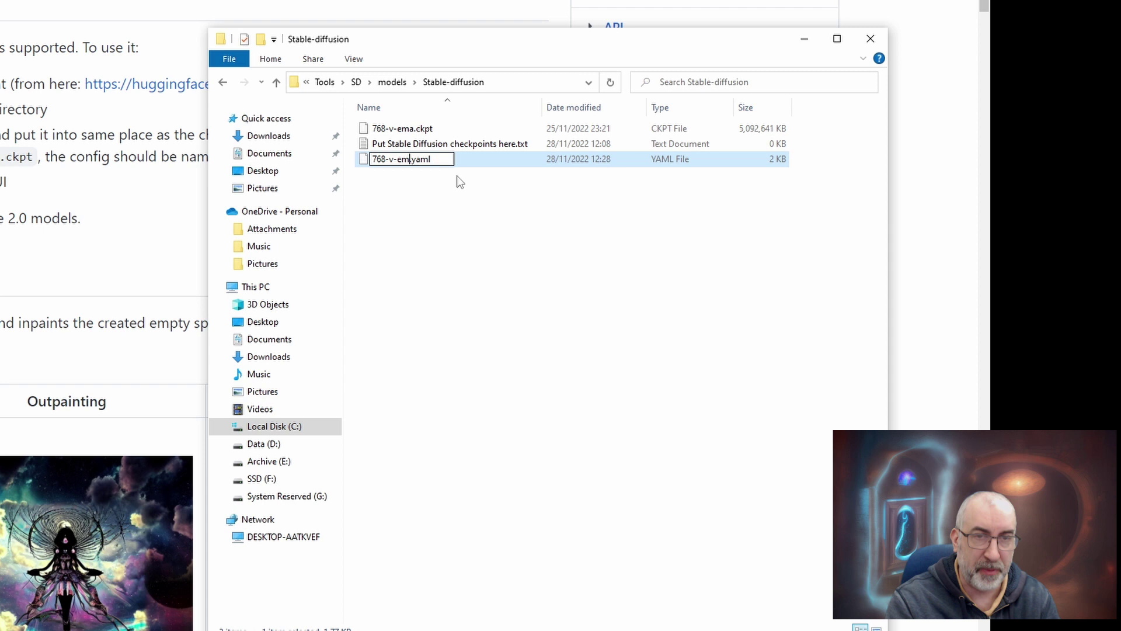
pyautogui.write('a')
pyautogui.press('Return')
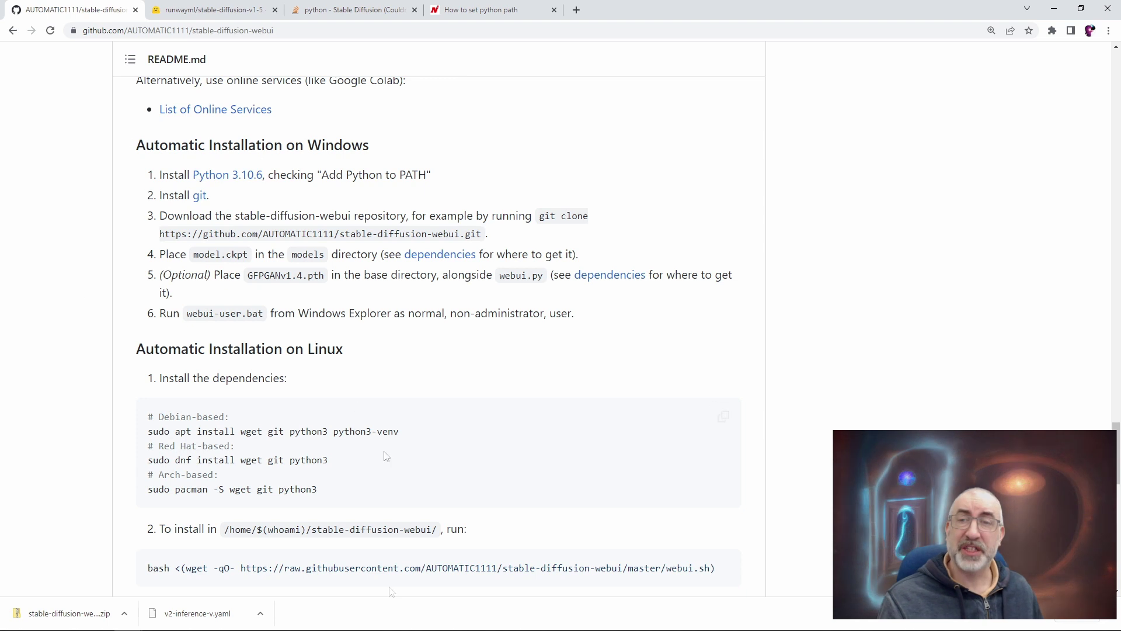
# Run webui-user.bat from the SD folder, choosing More info then Run anyway on SmartScreen.
pyautogui.moveTo(343, 608)
pyautogui.moveTo(271, 619)
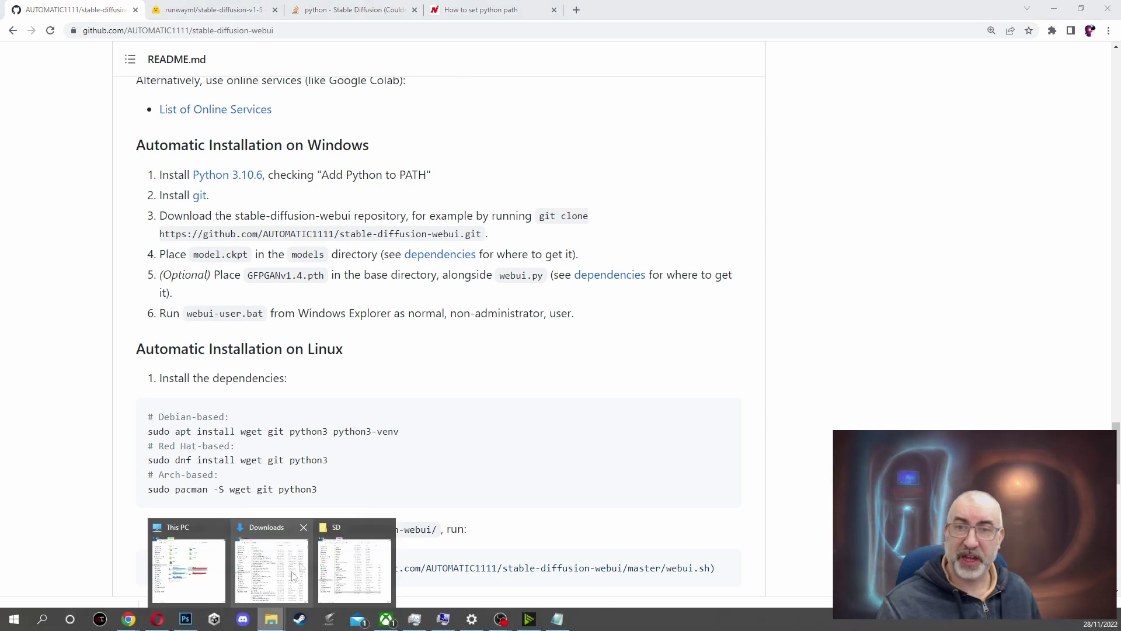
pyautogui.click(359, 558)
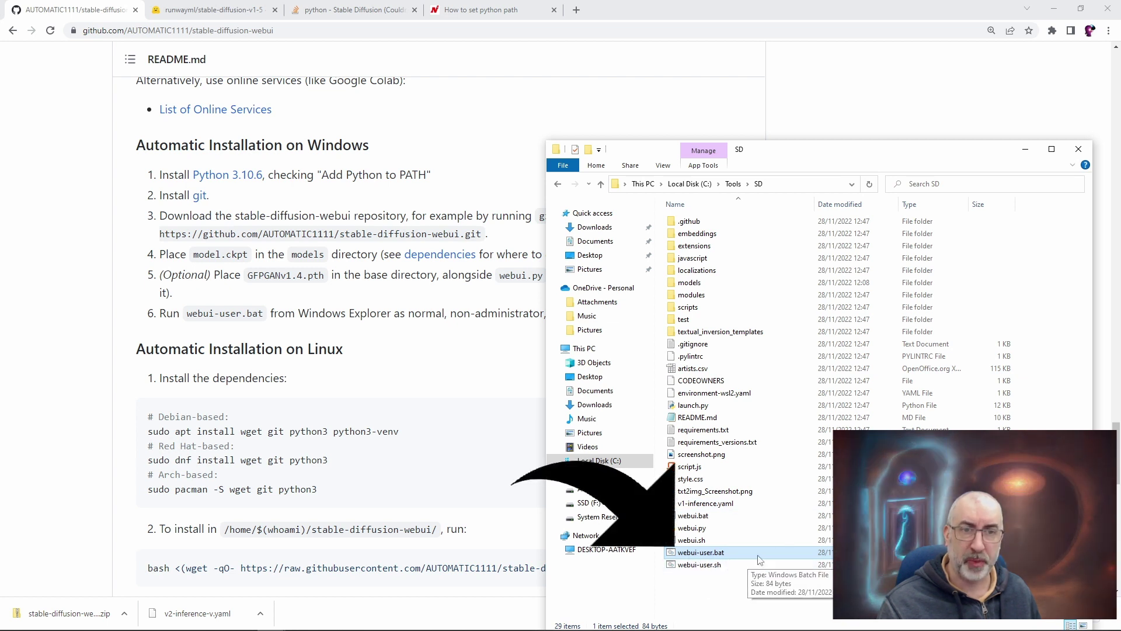
pyautogui.doubleClick(698, 553)
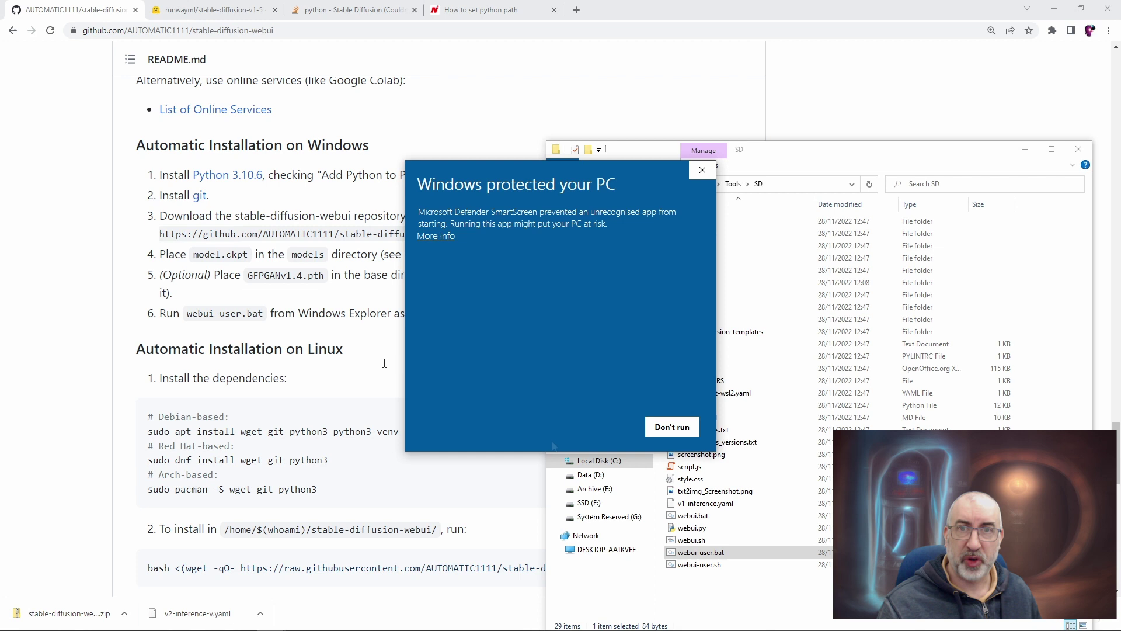
pyautogui.click(427, 237)
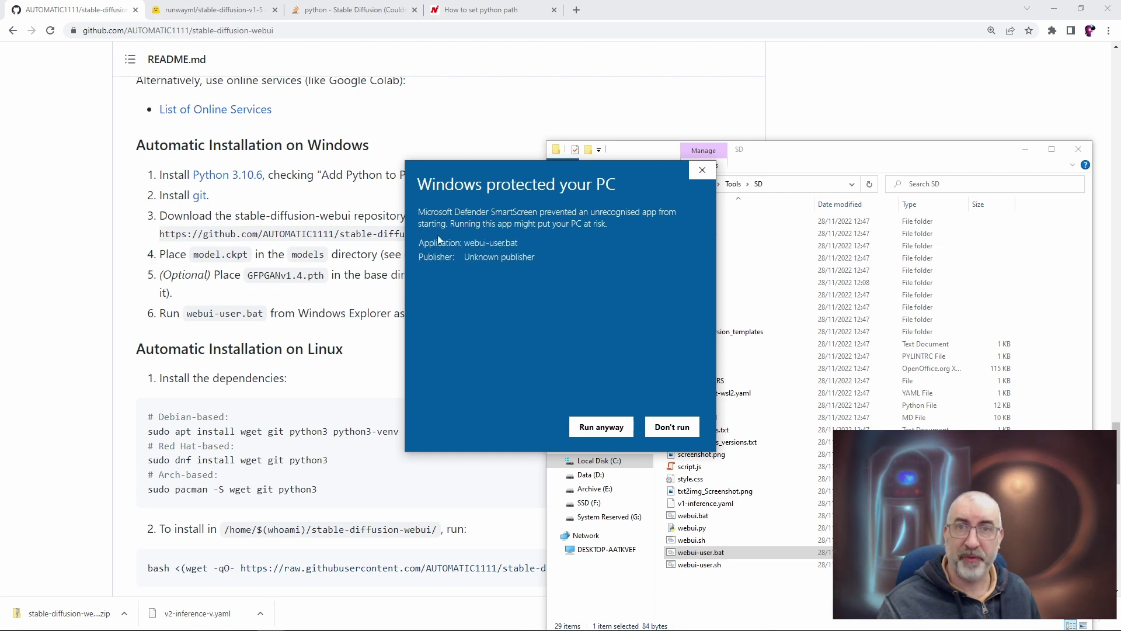
pyautogui.click(596, 427)
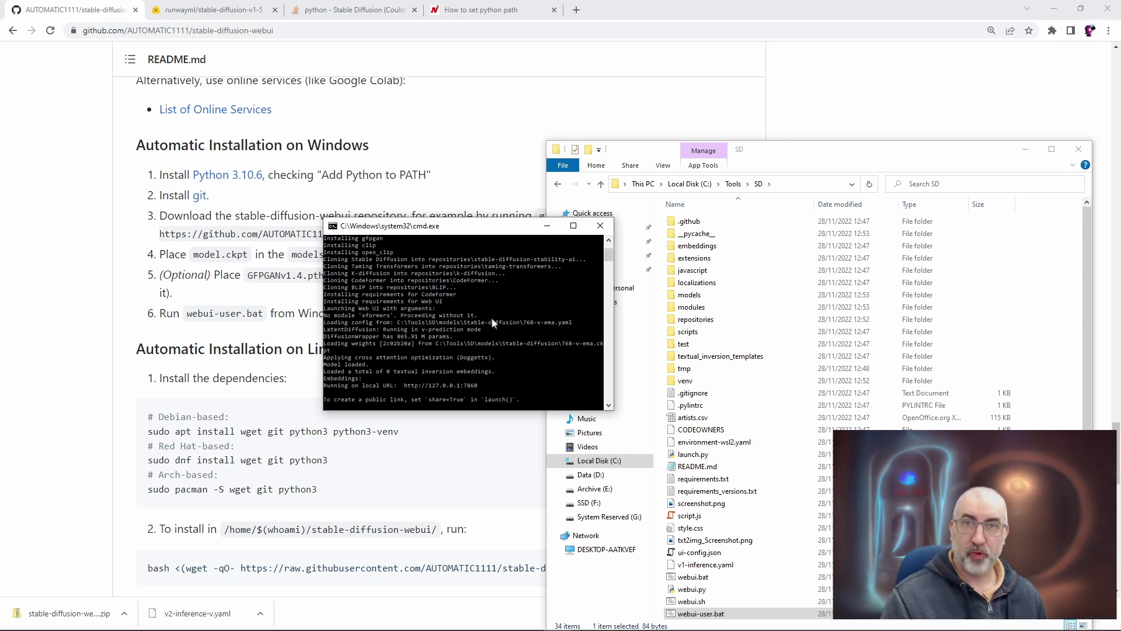
pyautogui.moveTo(485, 229); pyautogui.dragTo(668, 239)
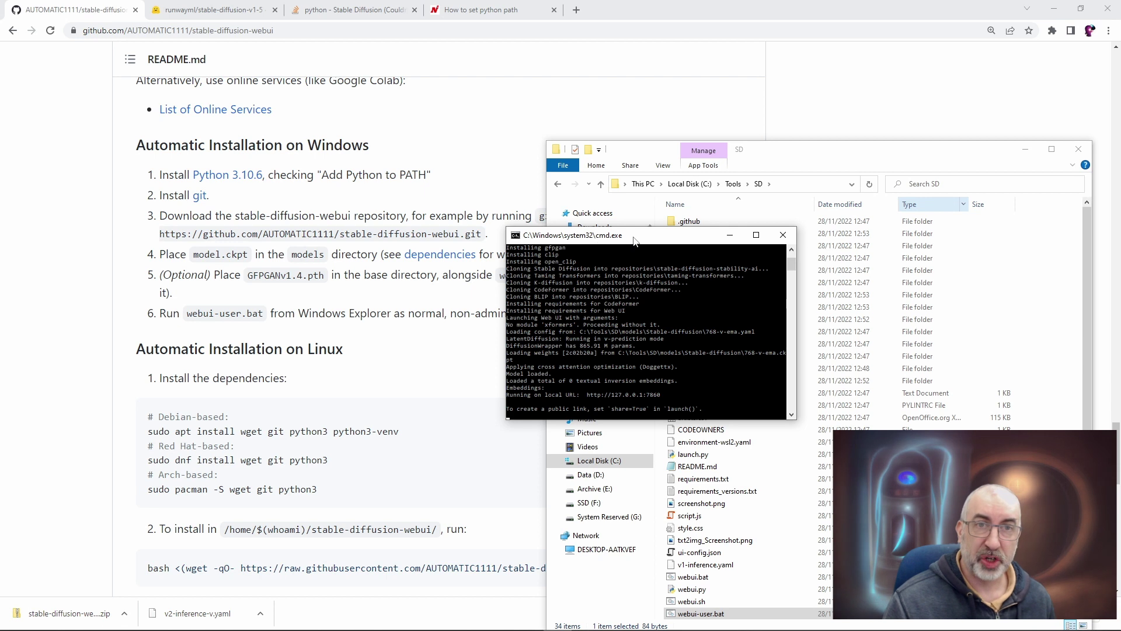
pyautogui.moveTo(634, 242); pyautogui.dragTo(697, 294)
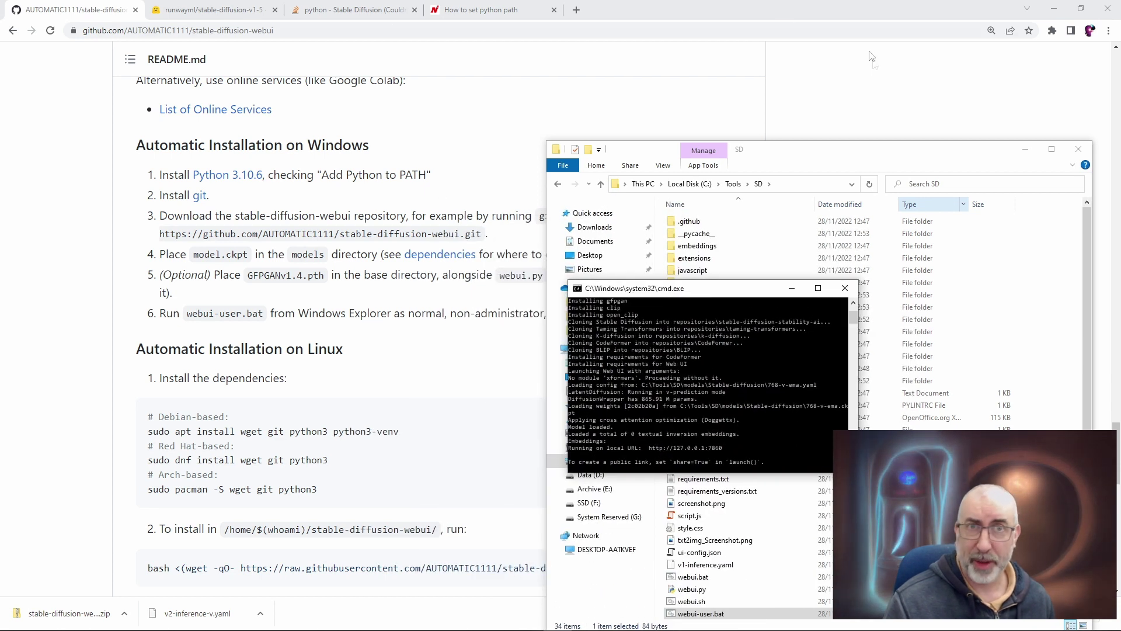
# Load localhost:7860 in a new Chrome tab, confirming the URL against the console.
pyautogui.click(826, 100)
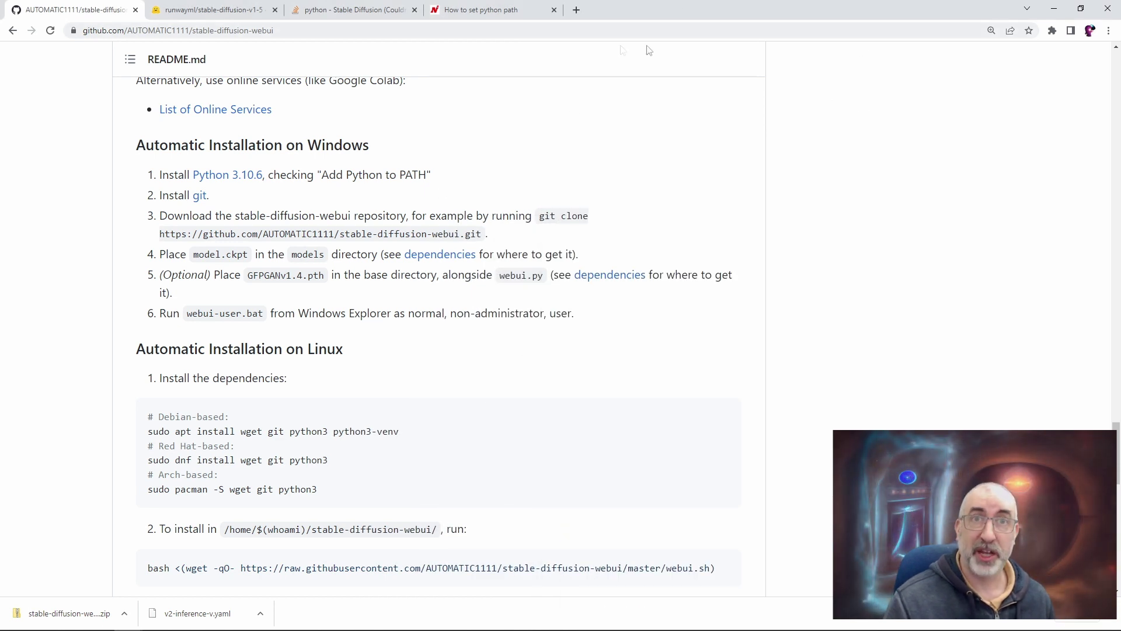
pyautogui.click(575, 10)
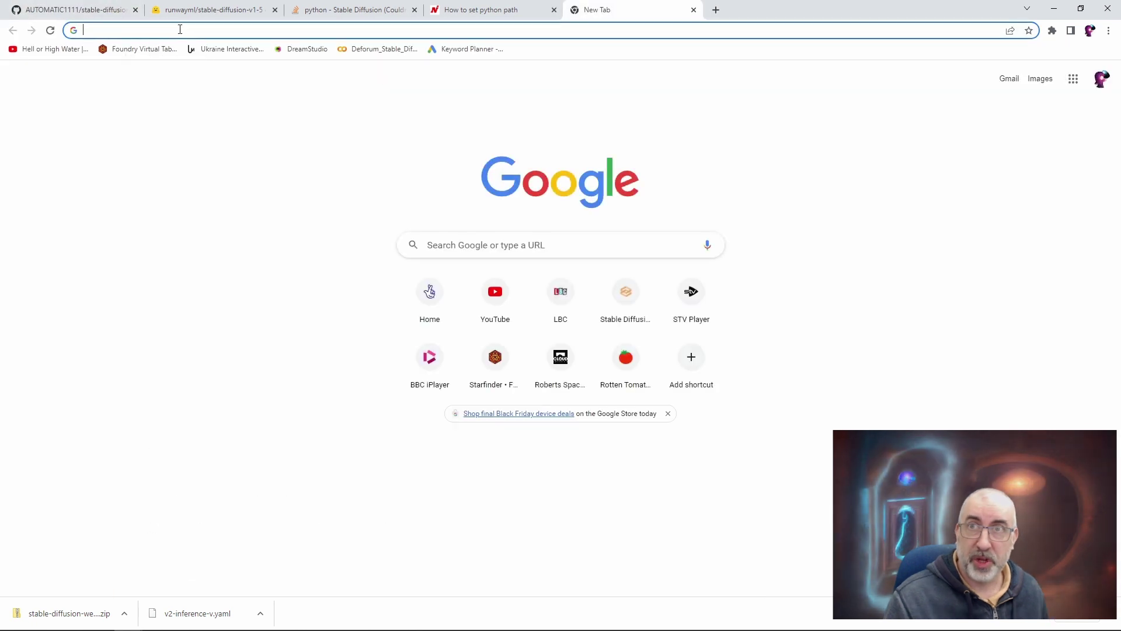
pyautogui.click(204, 25)
pyautogui.write('localho')
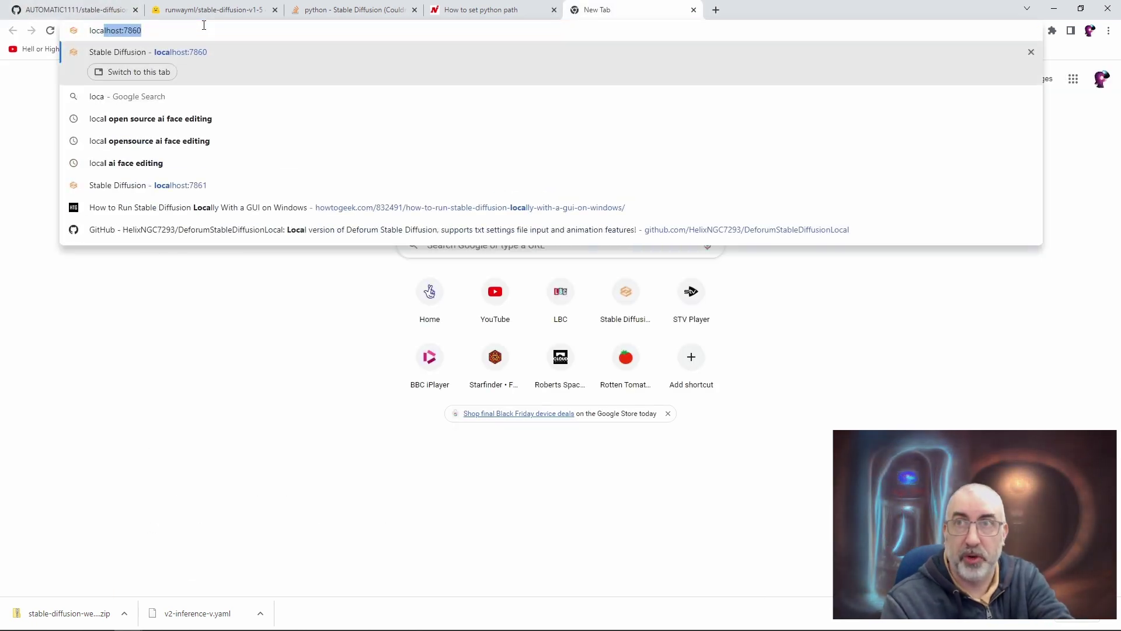
pyautogui.write('st')
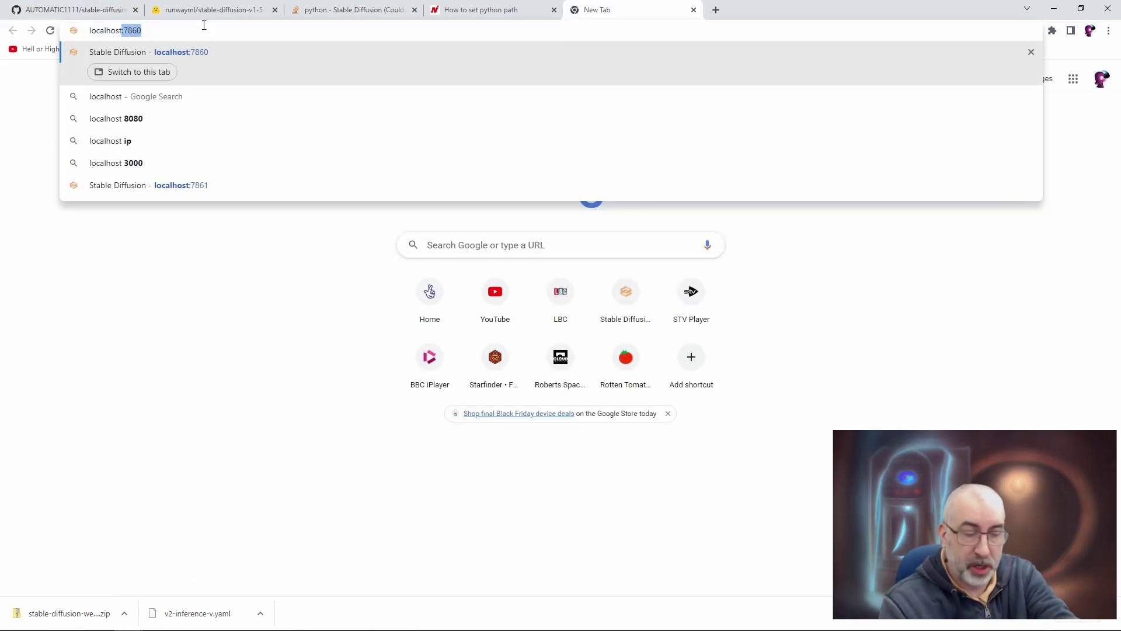
pyautogui.write(':7860')
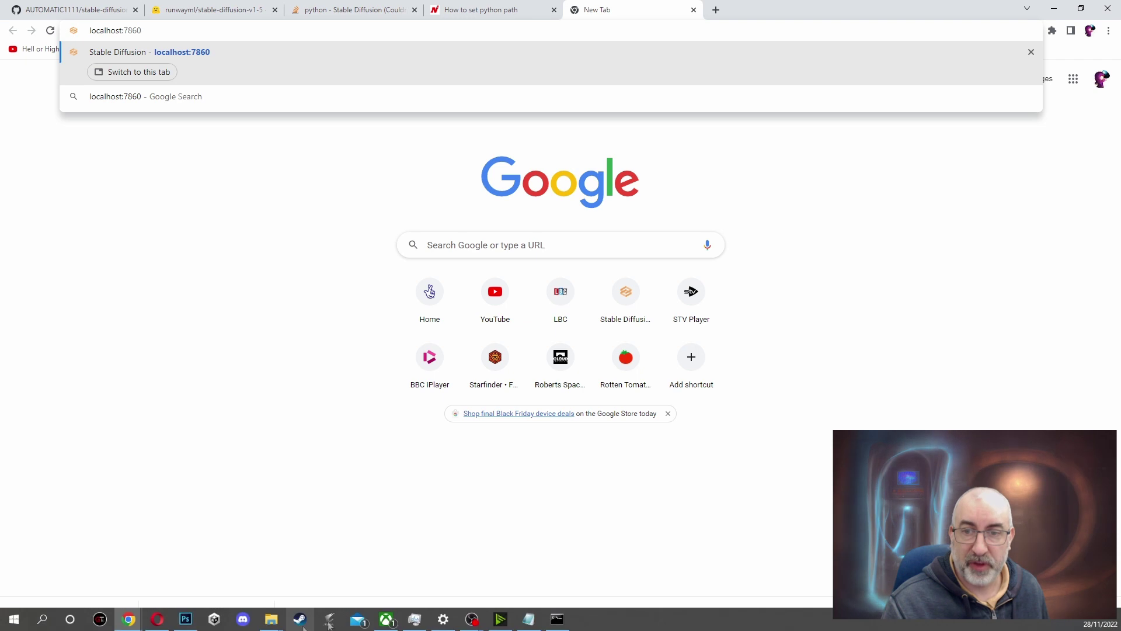
pyautogui.click(558, 618)
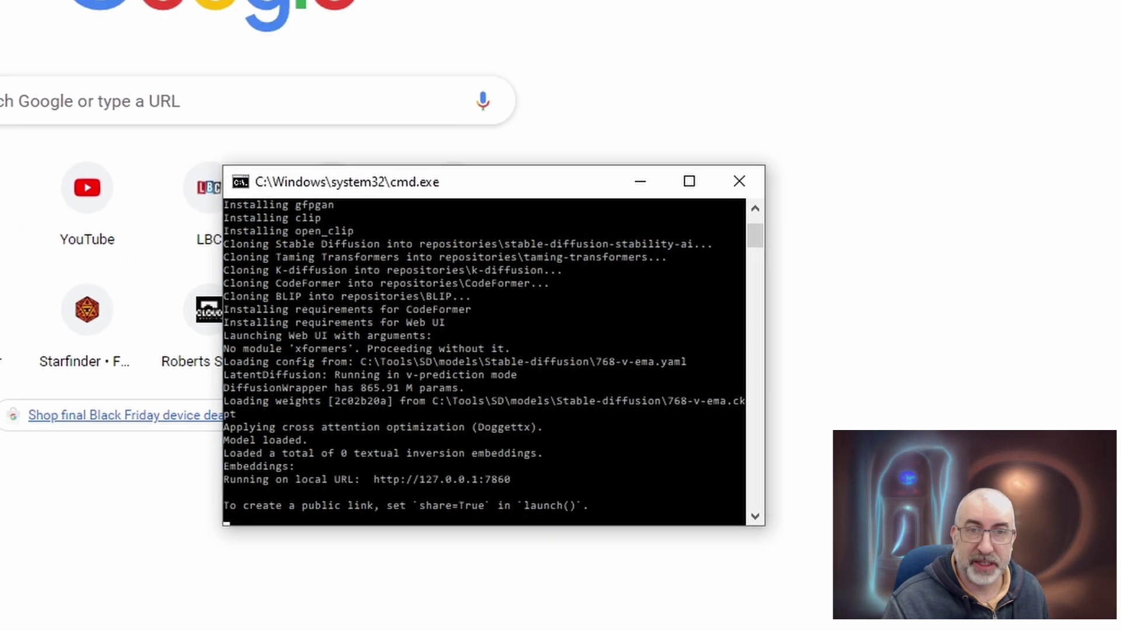
pyautogui.click(255, 34)
pyautogui.write('localhost:7860')
pyautogui.press('Return')
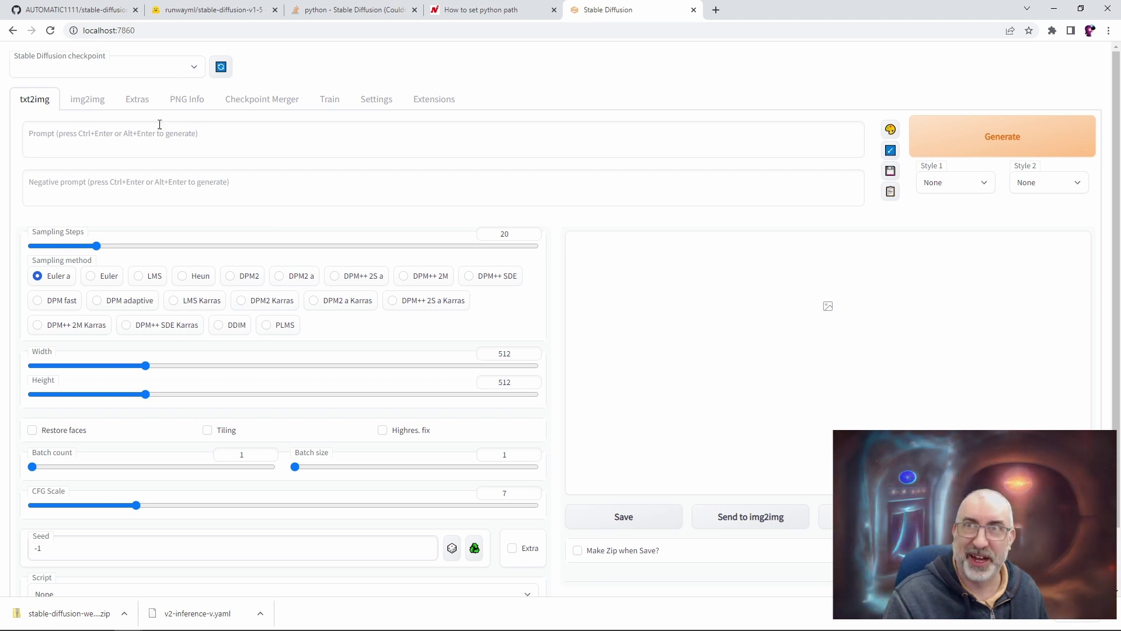
# Switch to the 768-v-ema.ckpt checkpoint, prompt 'A man sitting in chair looking smug', and set width and height to 768.
pyautogui.click(195, 68)
pyautogui.click(48, 83)
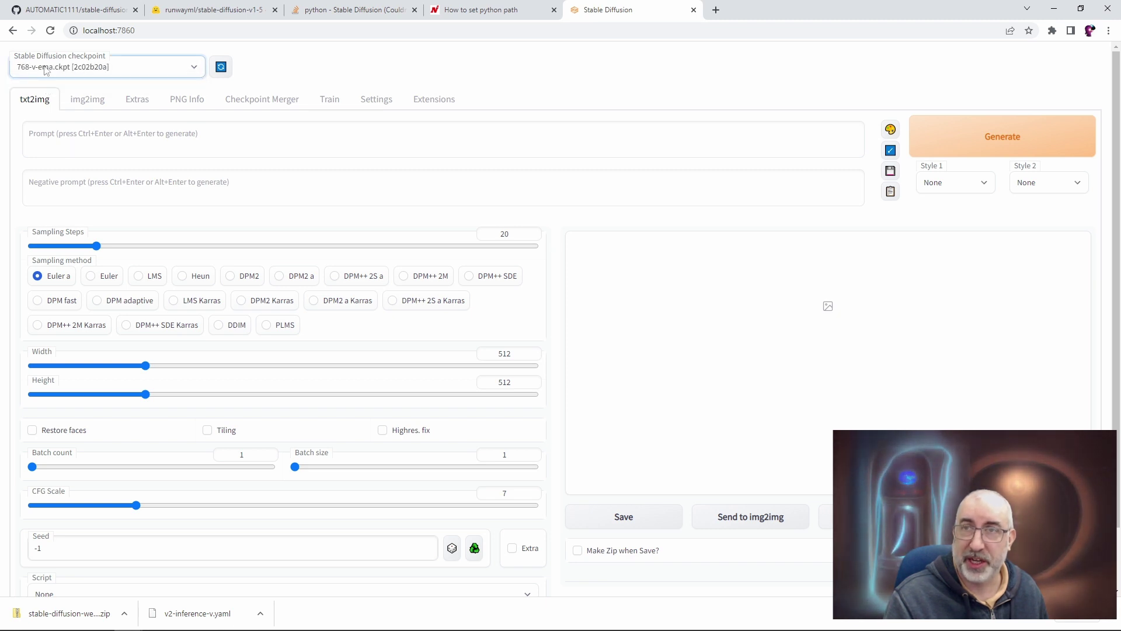
pyautogui.click(100, 148)
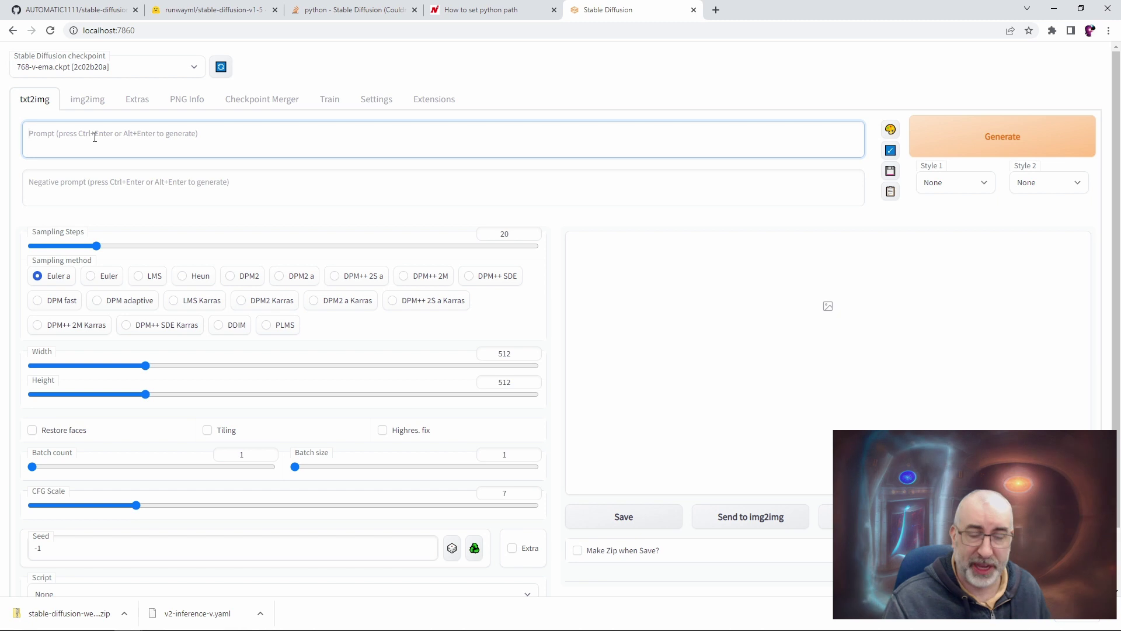
pyautogui.write('A man sitting ion')
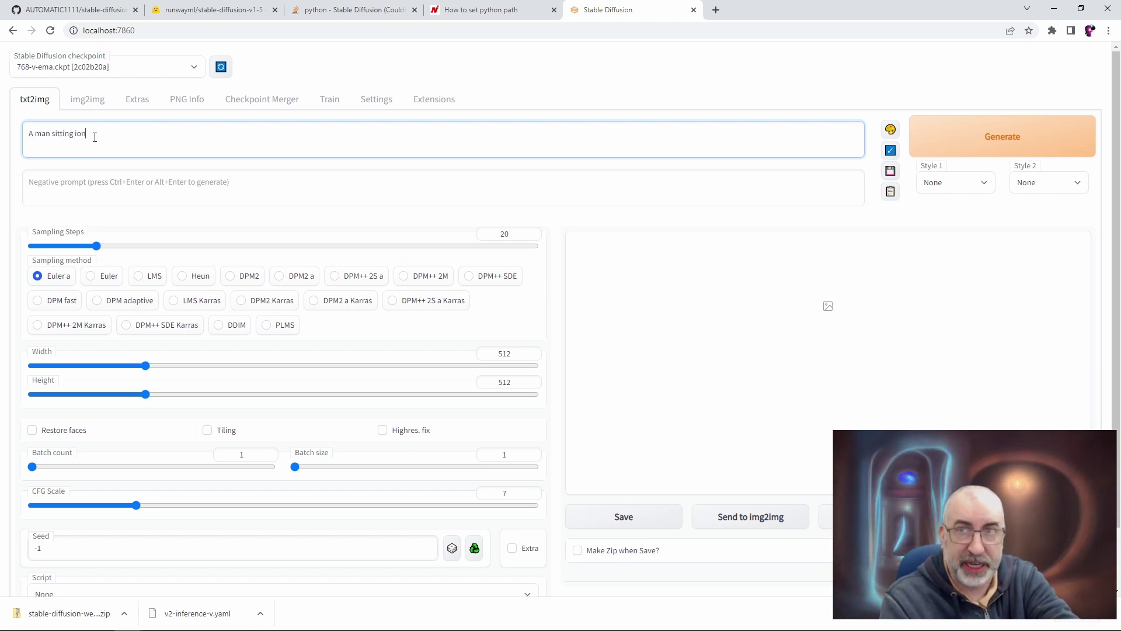
pyautogui.press('BackSpace')
pyautogui.press('BackSpace')
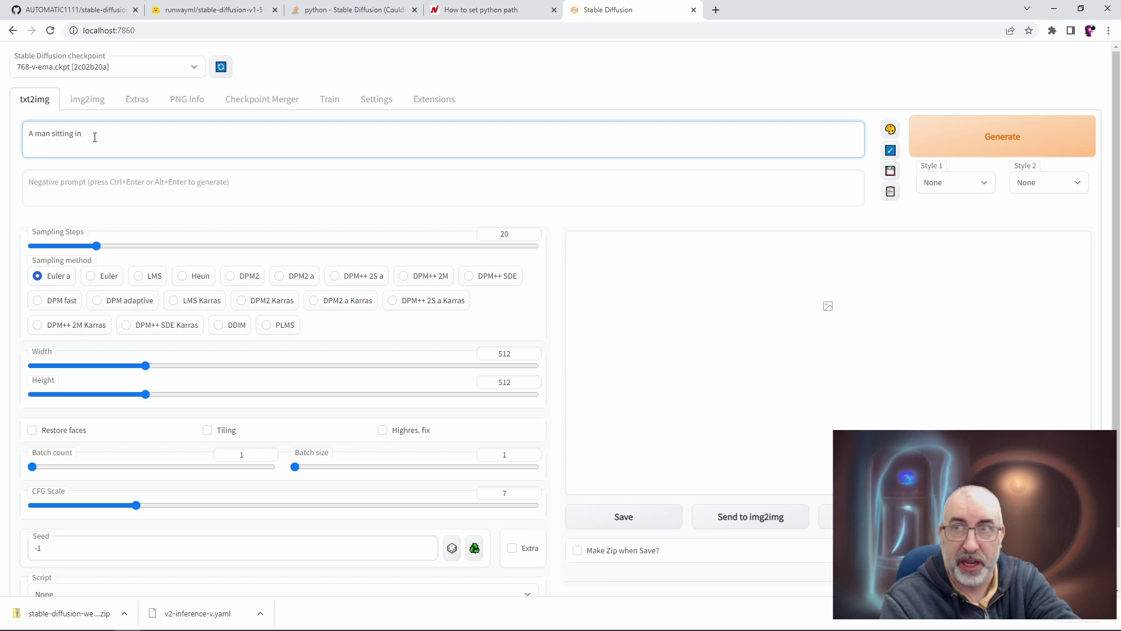
pyautogui.write('chair')
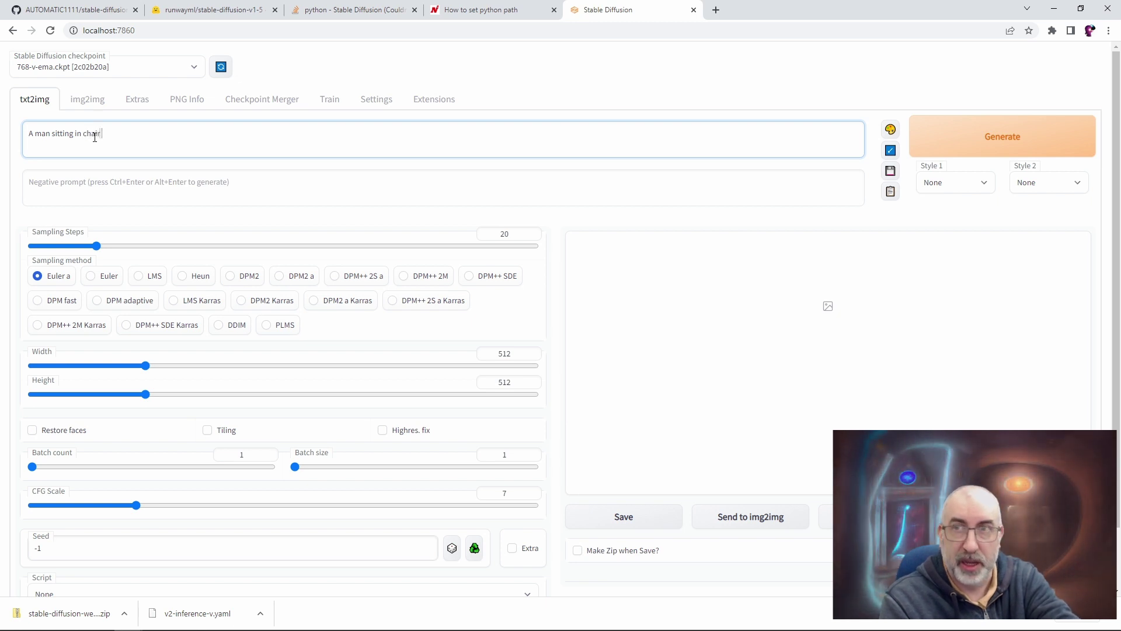
pyautogui.write(' looking smu')
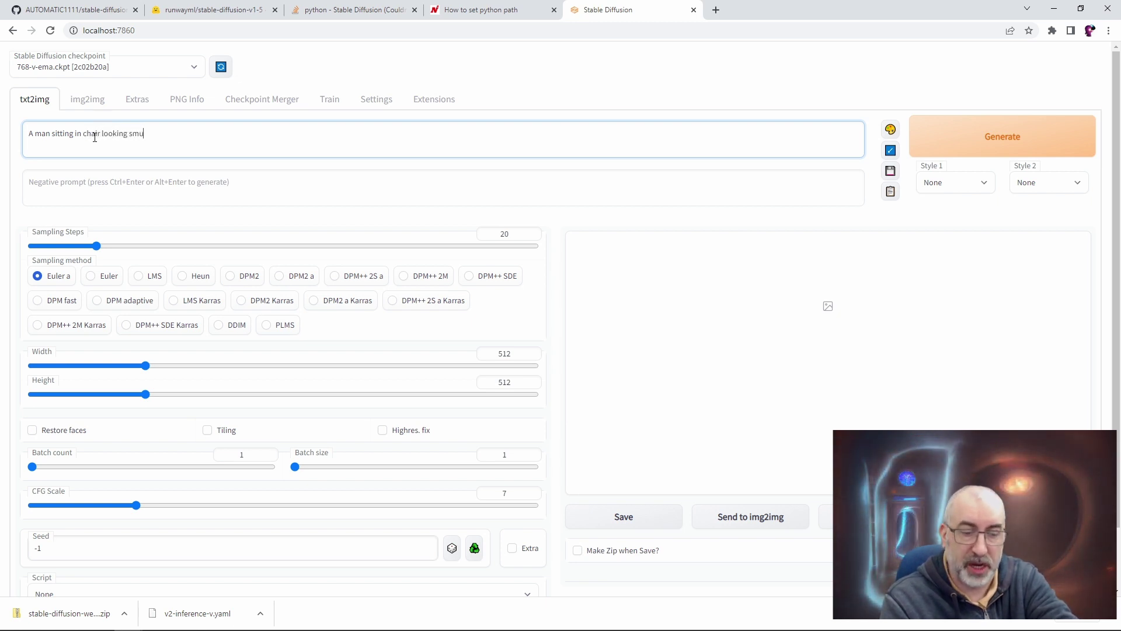
pyautogui.write('g')
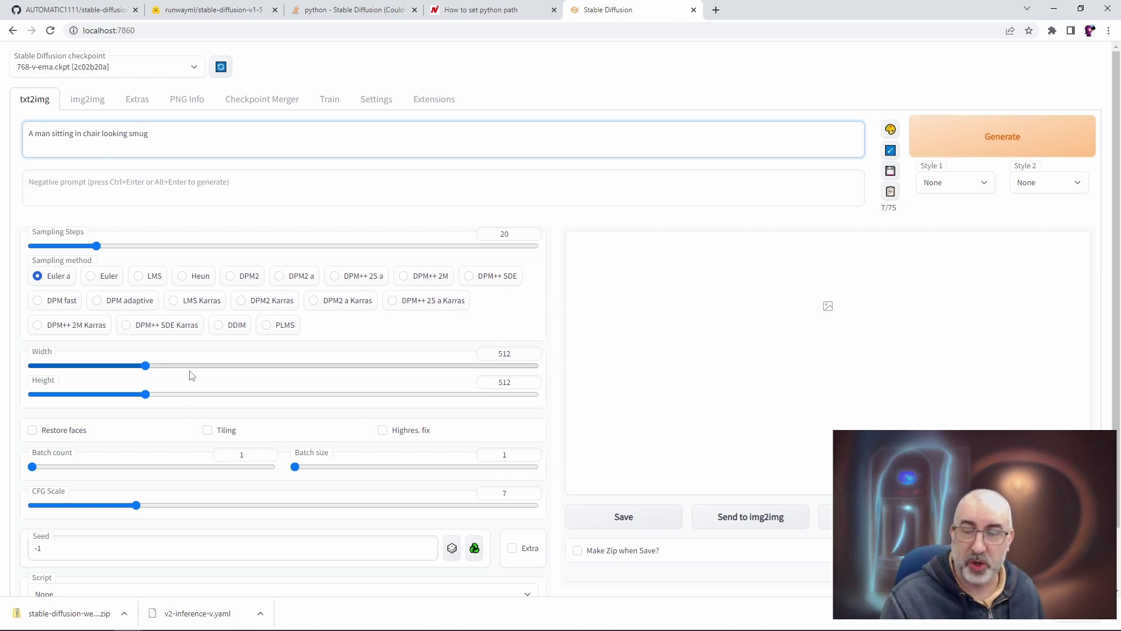
pyautogui.moveTo(191, 368); pyautogui.dragTo(210, 394)
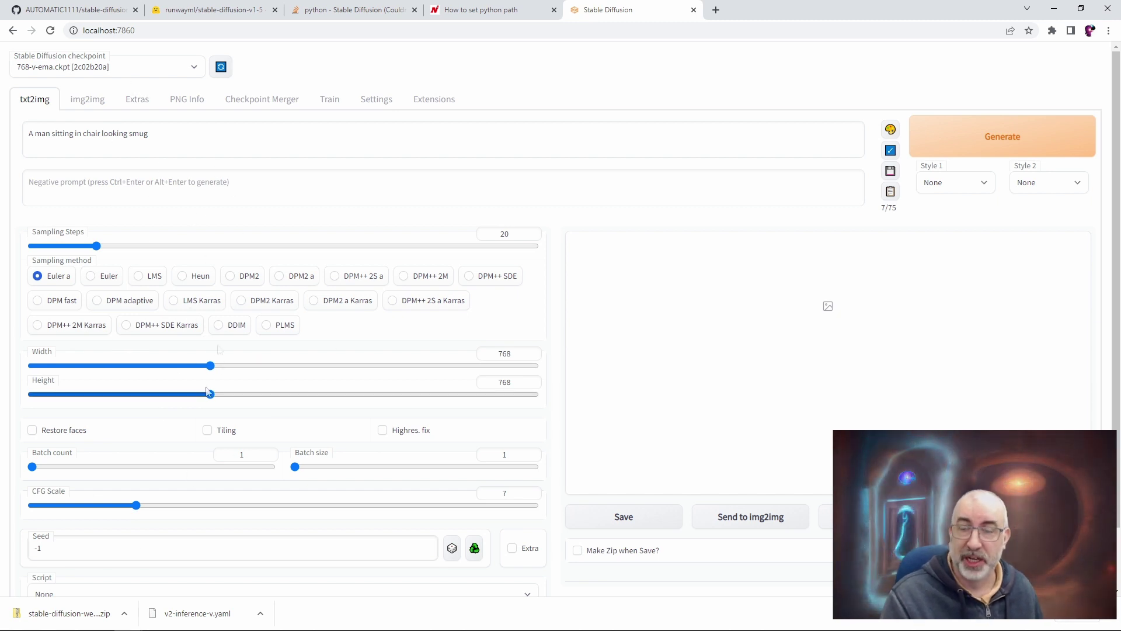
# Generate the 768×768 smug-man image, view it full size, then close the lightbox.
pyautogui.click(1016, 149)
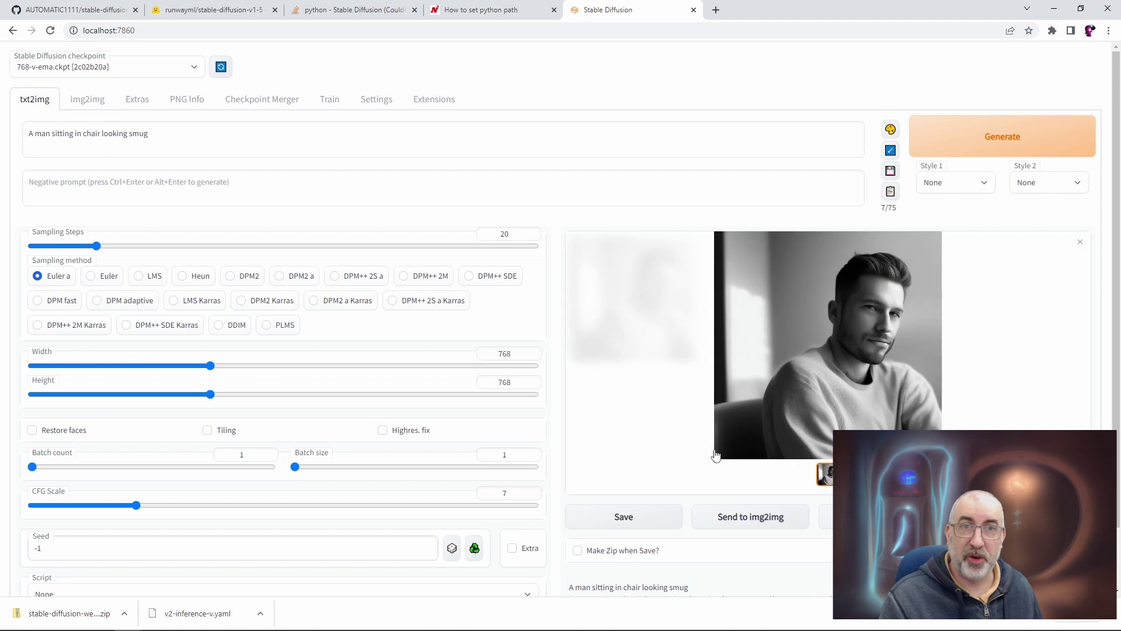
pyautogui.click(842, 334)
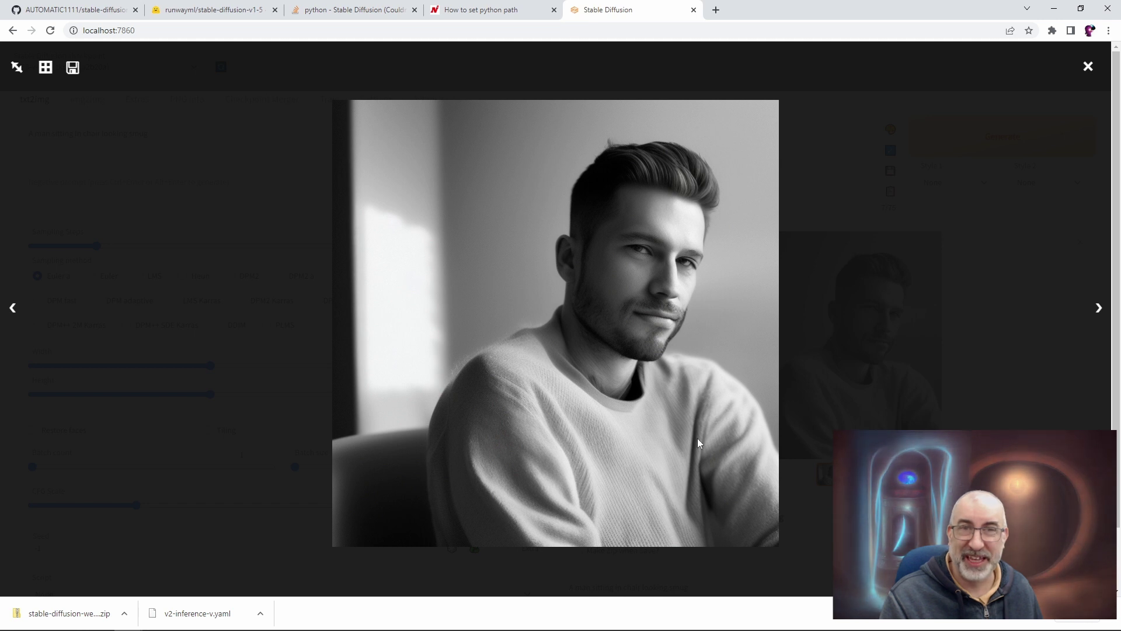
pyautogui.click(785, 468)
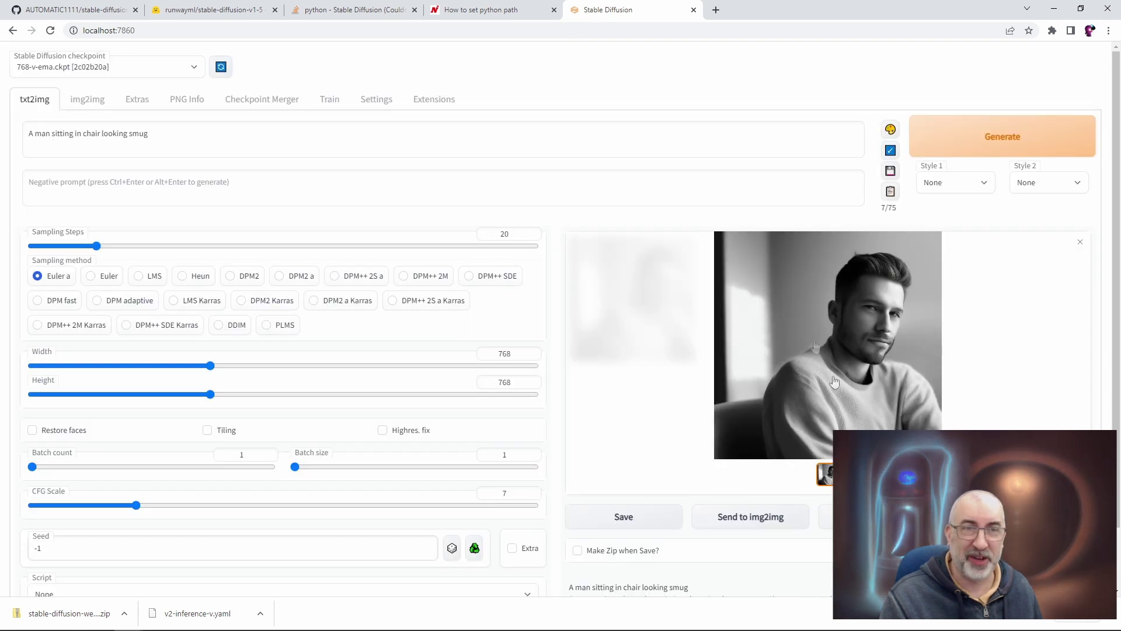